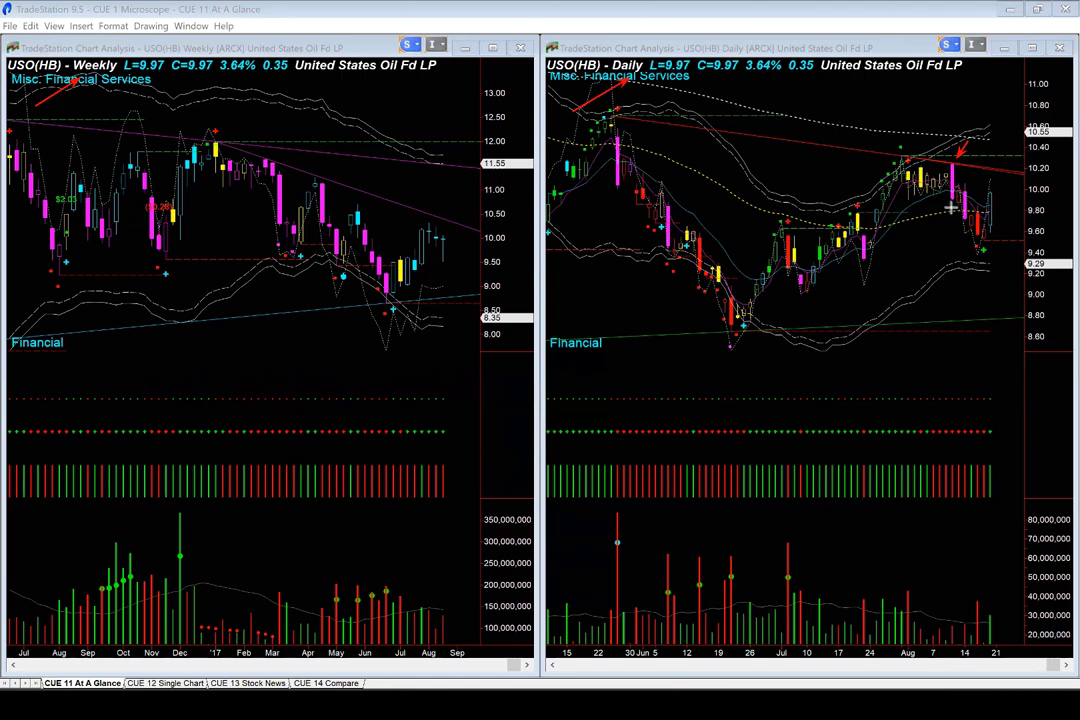
Annotate the USO daily chart with arrows marking the mid-August pullback, the latest candle, the yellow dotted average, and the rally-pullback-rebound path.
left_click_drag(957, 212, 977, 243)
left_click_drag(1030, 264, 992, 222)
left_click_drag(900, 228, 986, 210)
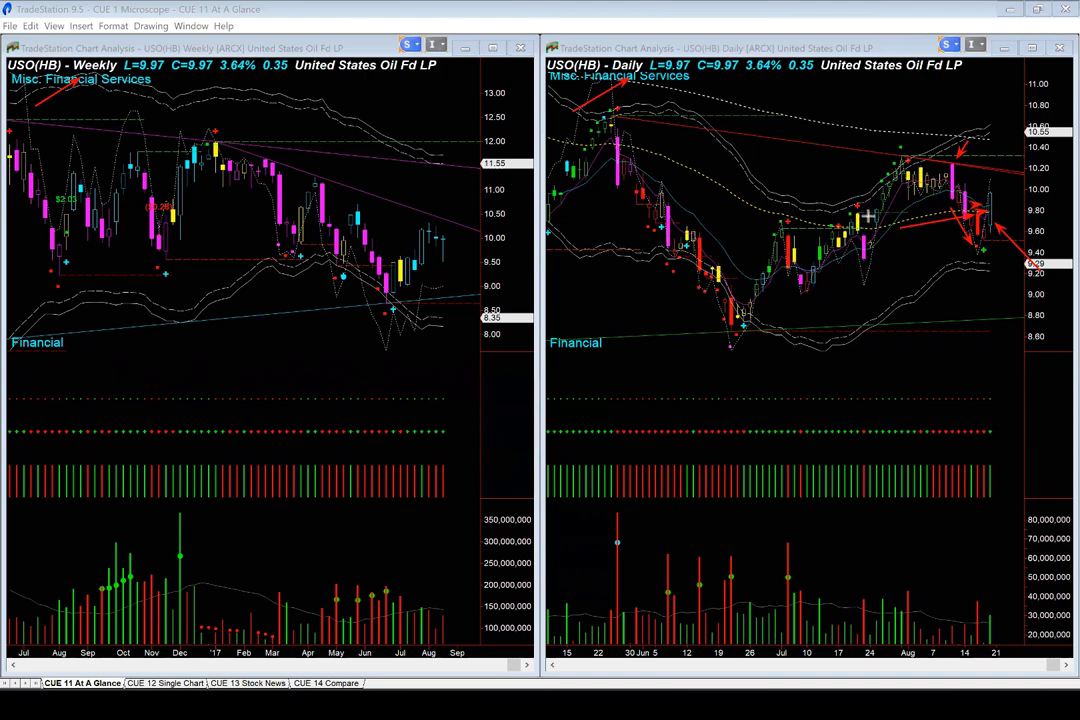
left_click_drag(868, 215, 1020, 205)
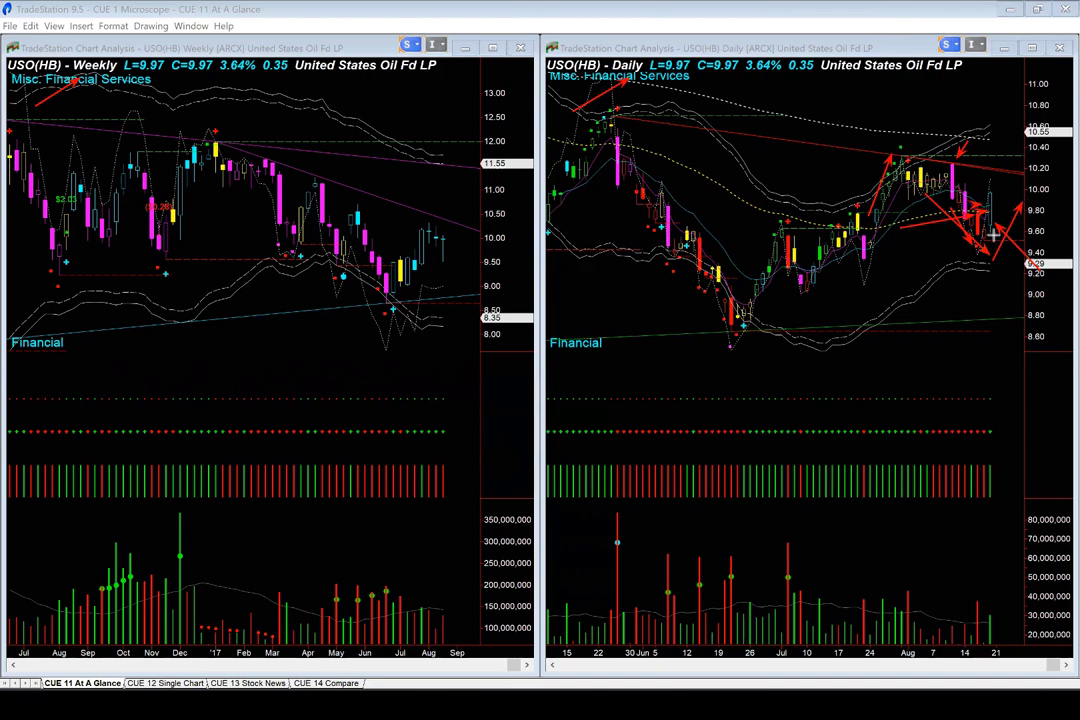
Mark the latest USO daily candle, its upward move, the indicator dots below it and its volume bar with arrows.
left_click_drag(997, 246, 1015, 288)
left_click_drag(975, 204, 982, 180)
left_click_drag(1000, 356, 993, 383)
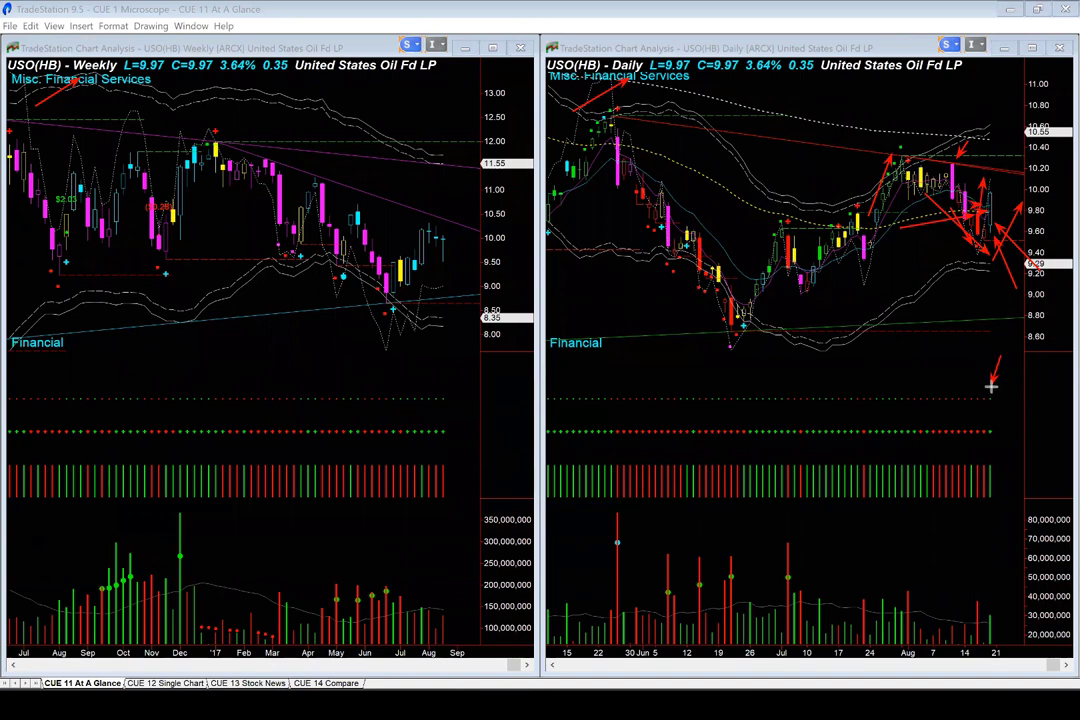
left_click_drag(982, 580, 992, 600)
Point arrows at the latest candle on the USO weekly chart, and clear all annotations.
left_click_drag(464, 262, 451, 251)
left_click_drag(471, 209, 451, 236)
key("Escape")
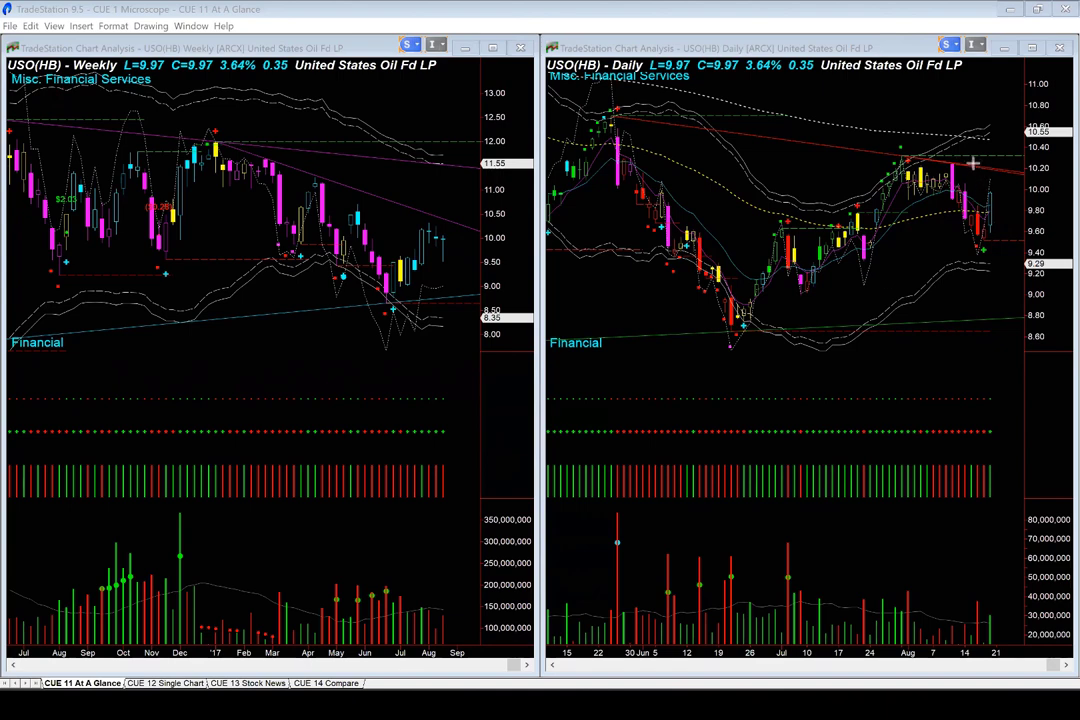
Draw arrows on the USO daily chart along the red descending trendline and at the high of the latest candle.
left_click_drag(959, 158, 1028, 170)
left_click_drag(990, 191, 1041, 191)
left_click_drag(988, 168, 988, 190)
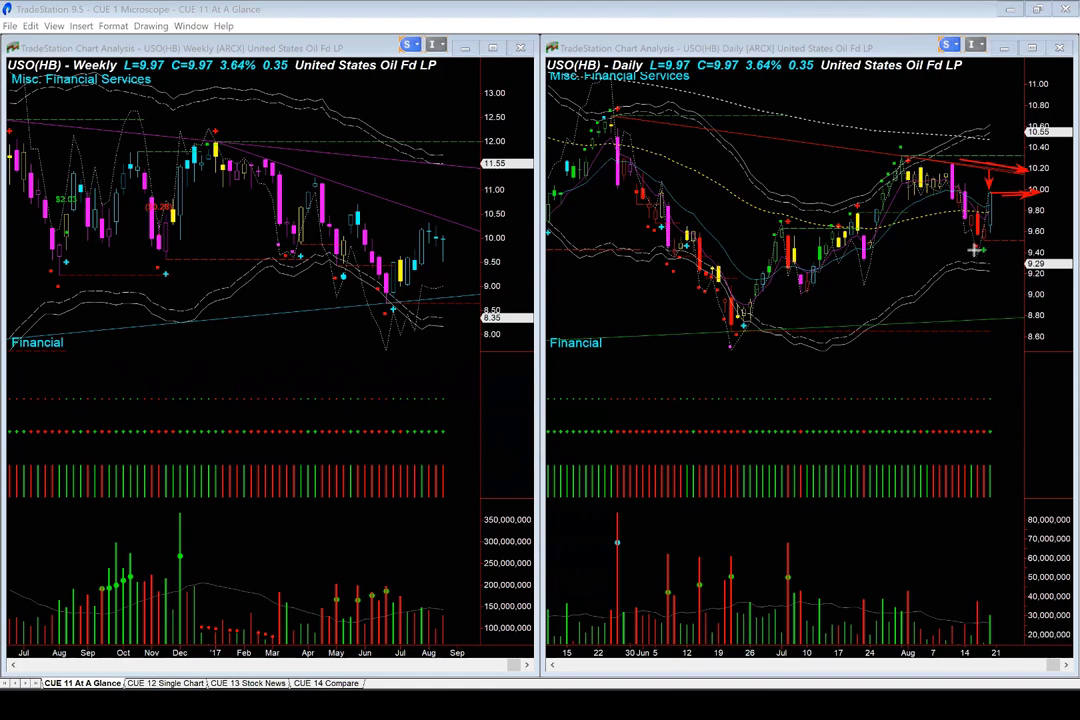
Mark the August swing-low level and the distance down to it from the latest daily candle's high, and clear the annotations.
left_click_drag(976, 250, 1036, 250)
left_click_drag(1005, 197, 1005, 247)
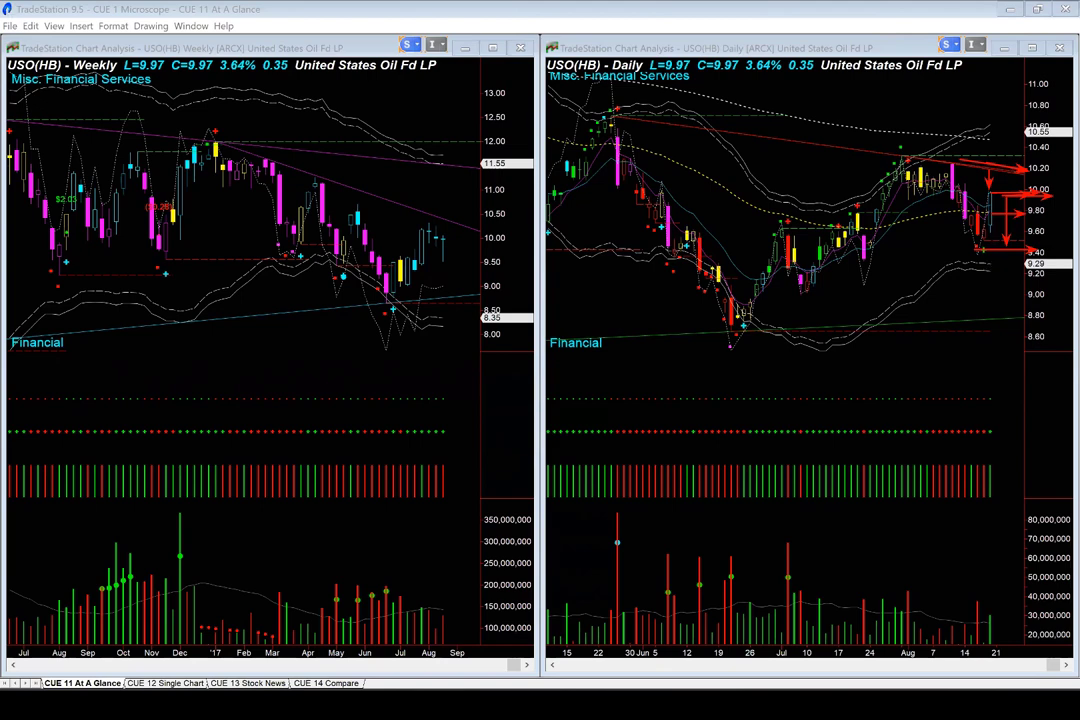
key("Escape")
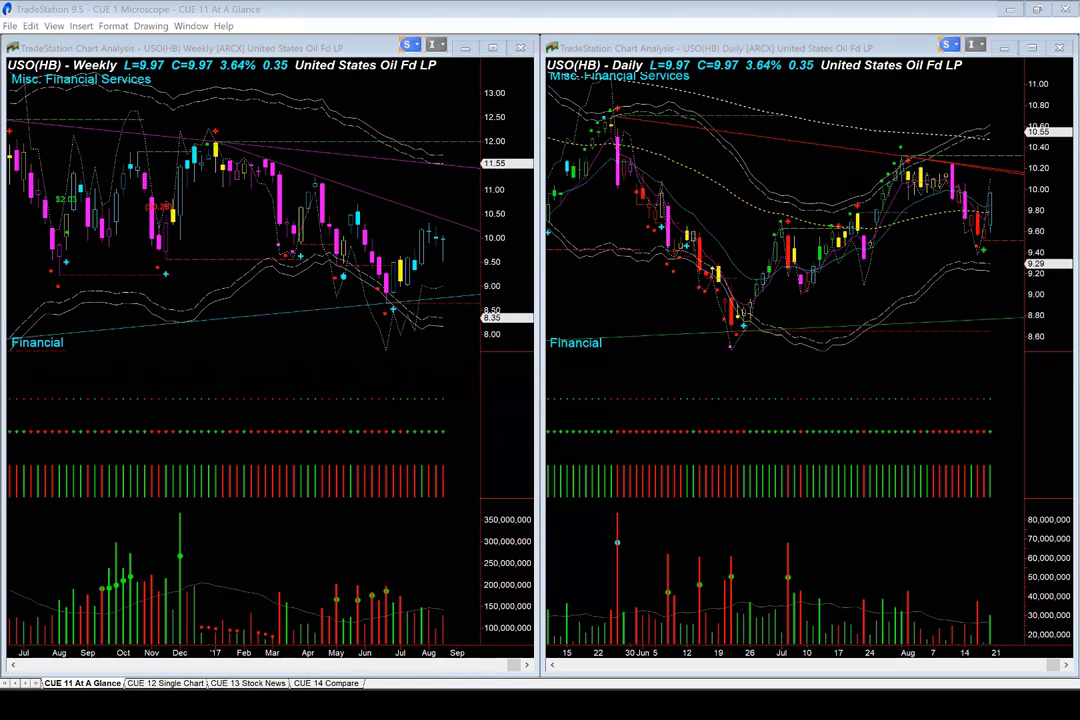
Switch to the CUE 12 Single Chart workspace and mark USO's 10 min interval and the 8/18 opening candles with arrows.
key("ctrl+Tab")
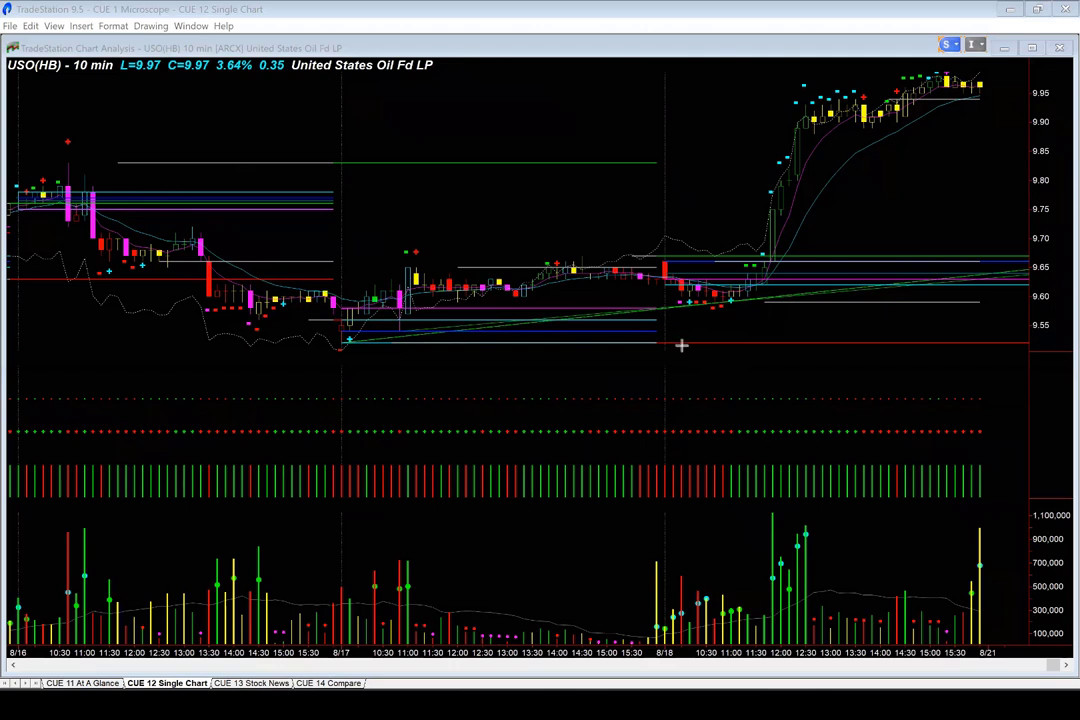
left_click_drag(638, 232, 677, 256)
left_click_drag(54, 103, 90, 75)
left_click(687, 258)
left_click(697, 263)
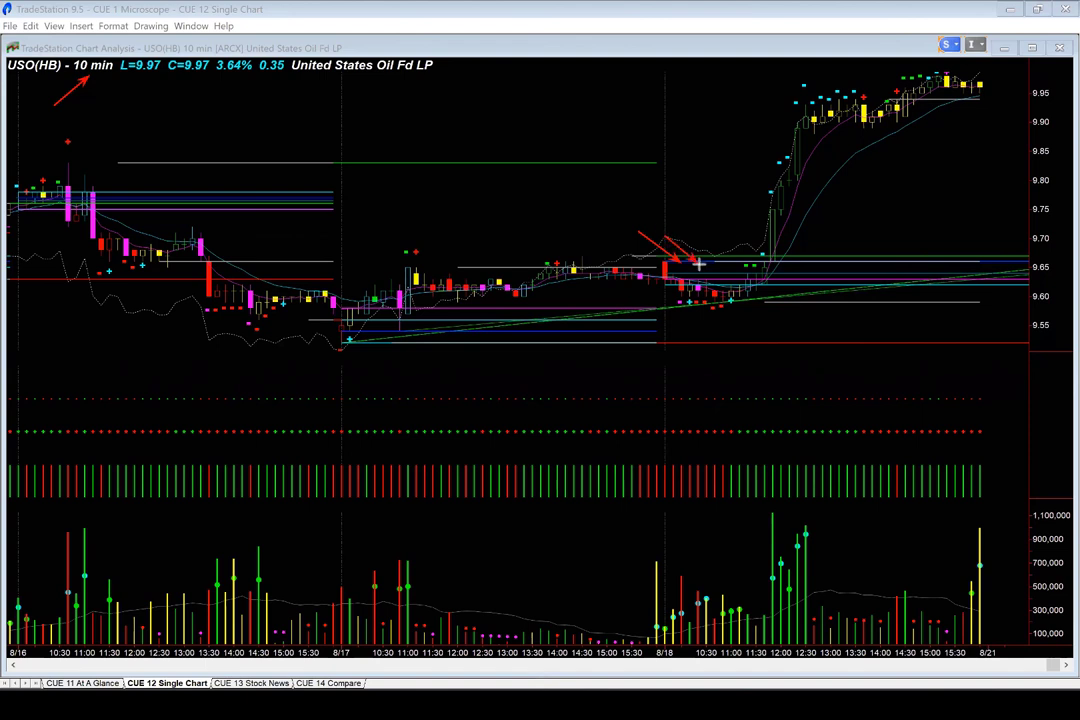
left_click(682, 287)
Mark the USO breakout candle before 12:00 on 8/18, the morning-low level, and the 8/17 green line's level extended across 8/18.
left_click_drag(836, 241, 781, 258)
left_click_drag(710, 216, 773, 236)
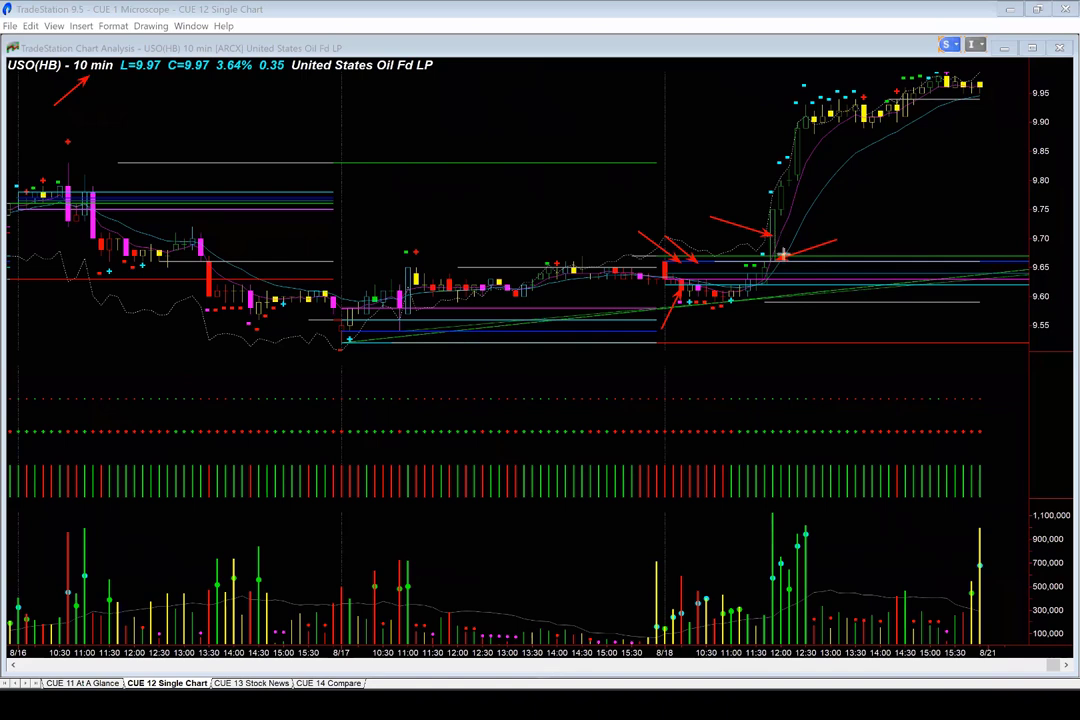
left_click_drag(717, 310, 855, 313)
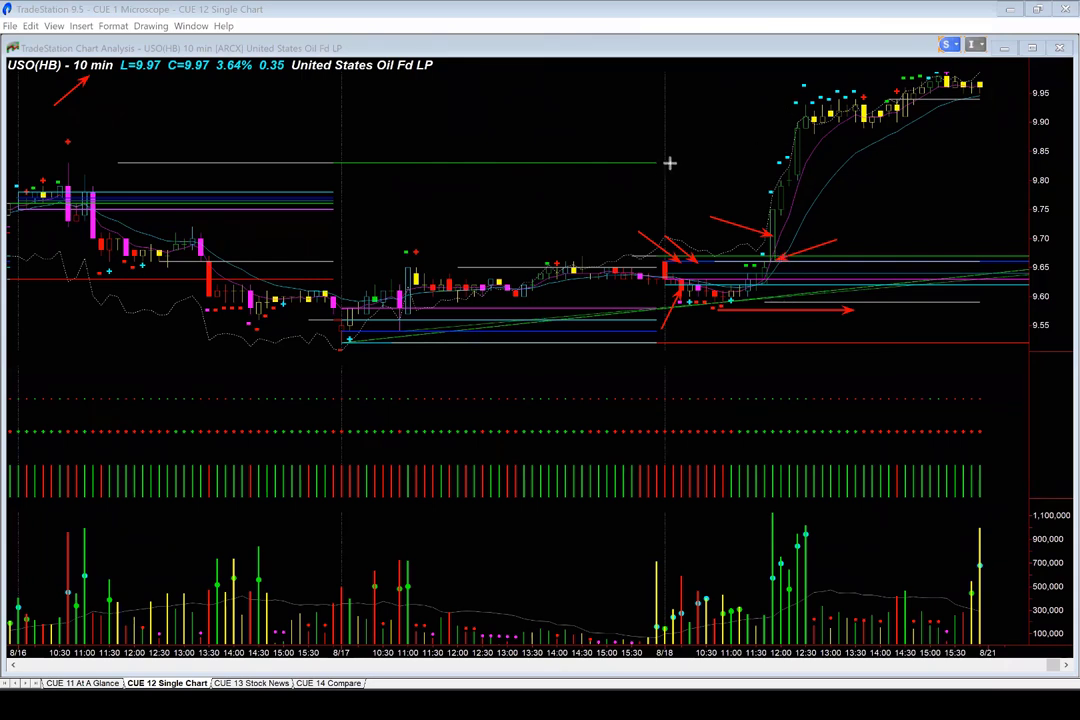
left_click_drag(663, 163, 898, 163)
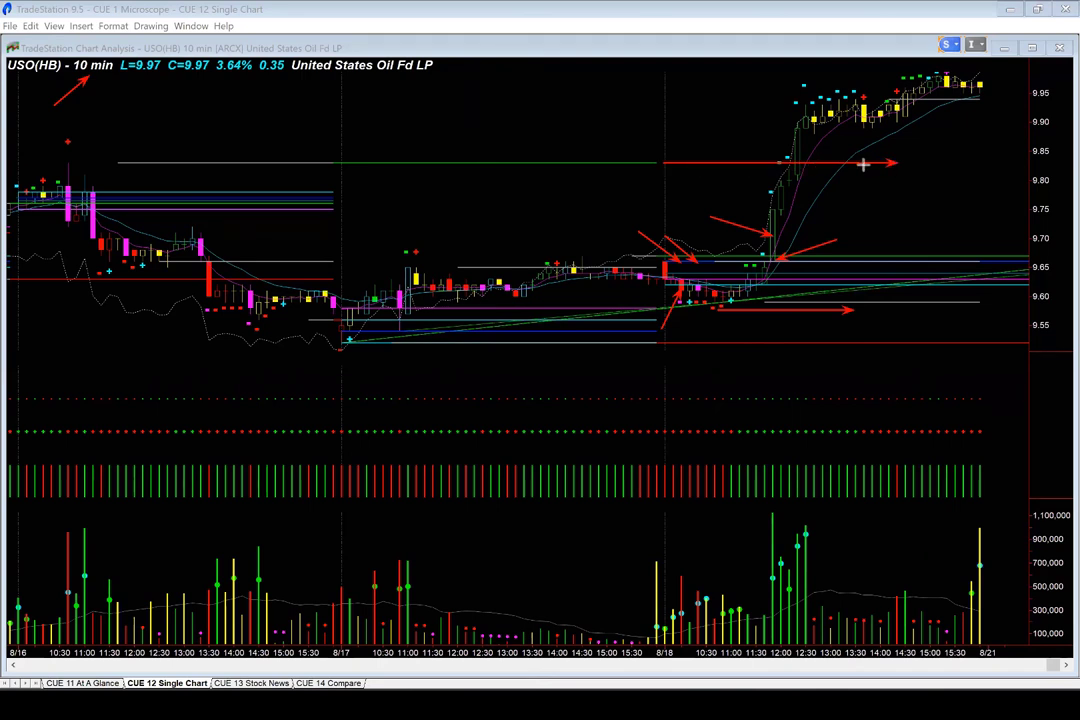
left_click_drag(711, 125, 660, 158)
Mark the USO afternoon candle near 14:30, the possible drop after the close and the green line below, and clear the annotations.
left_click_drag(869, 78, 899, 97)
left_click_drag(988, 93, 1011, 129)
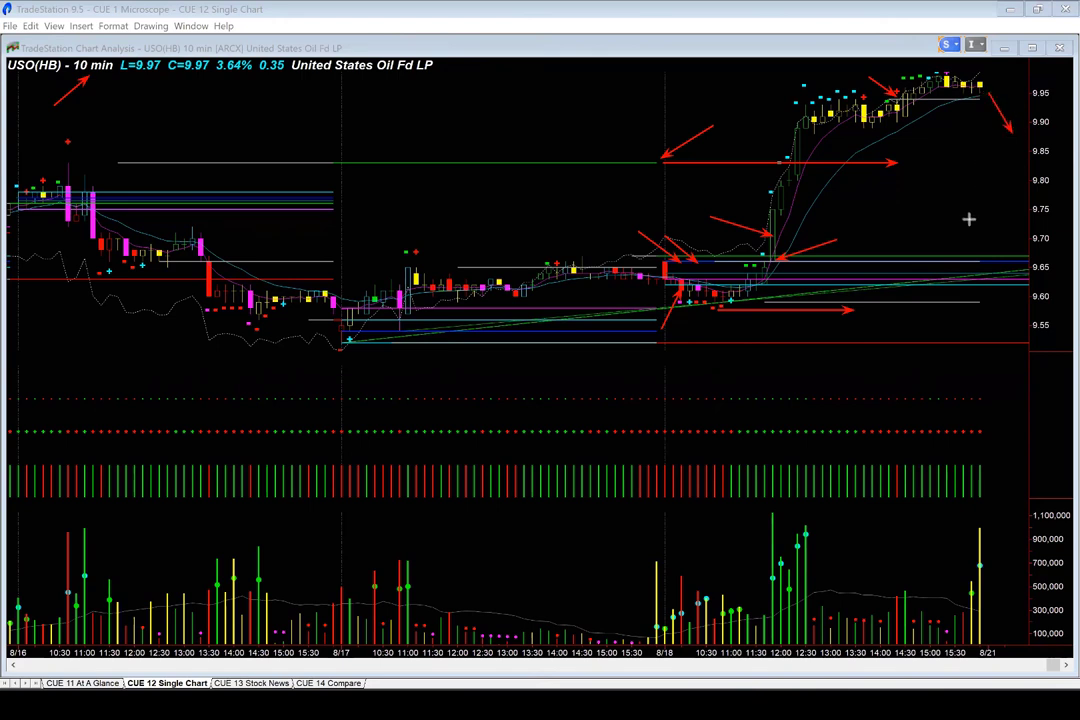
mouse_move(988, 230)
left_mouse_down()
mouse_move(914, 231)
mouse_move(876, 257)
left_mouse_up()
left_click_drag(981, 121, 1017, 168)
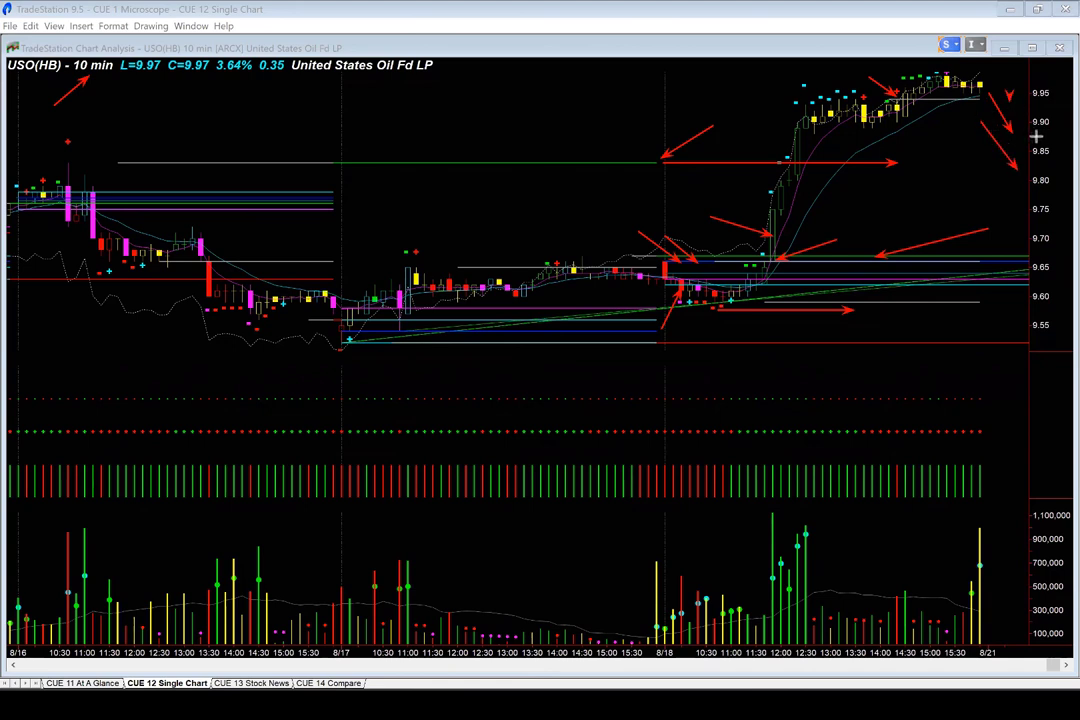
left_click_drag(1010, 95, 1037, 135)
key("Escape")
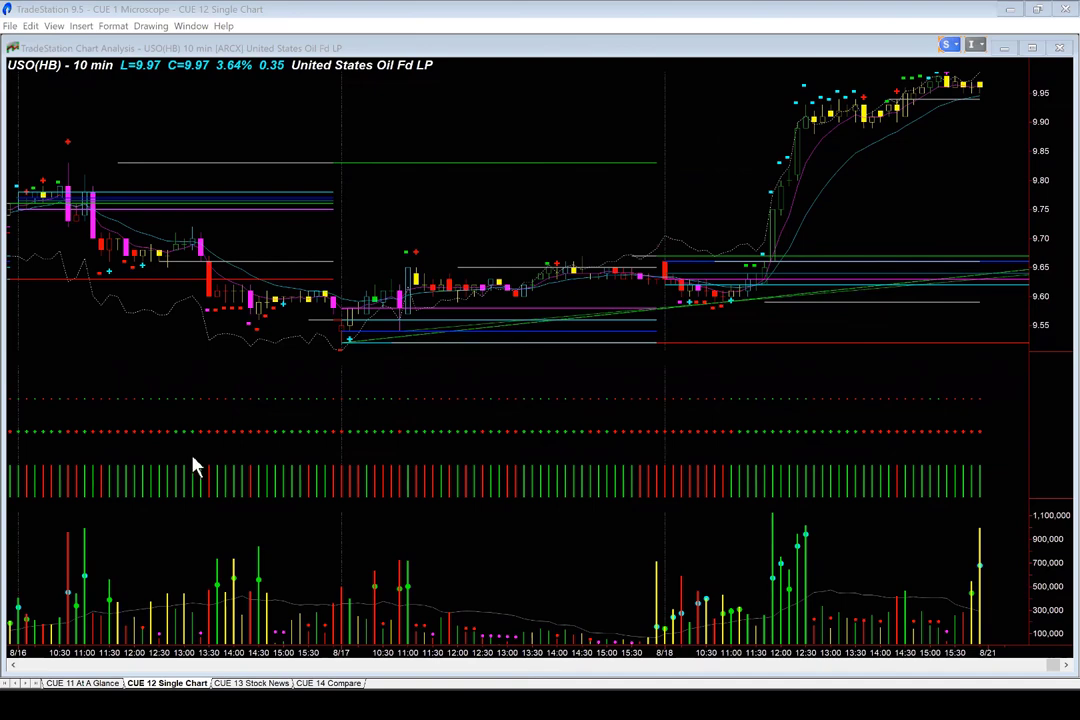
Return to the CUE 11 At A Glance workspace and mark GLD's July rally, early August pullback and rebound on the daily chart.
left_click(82, 683)
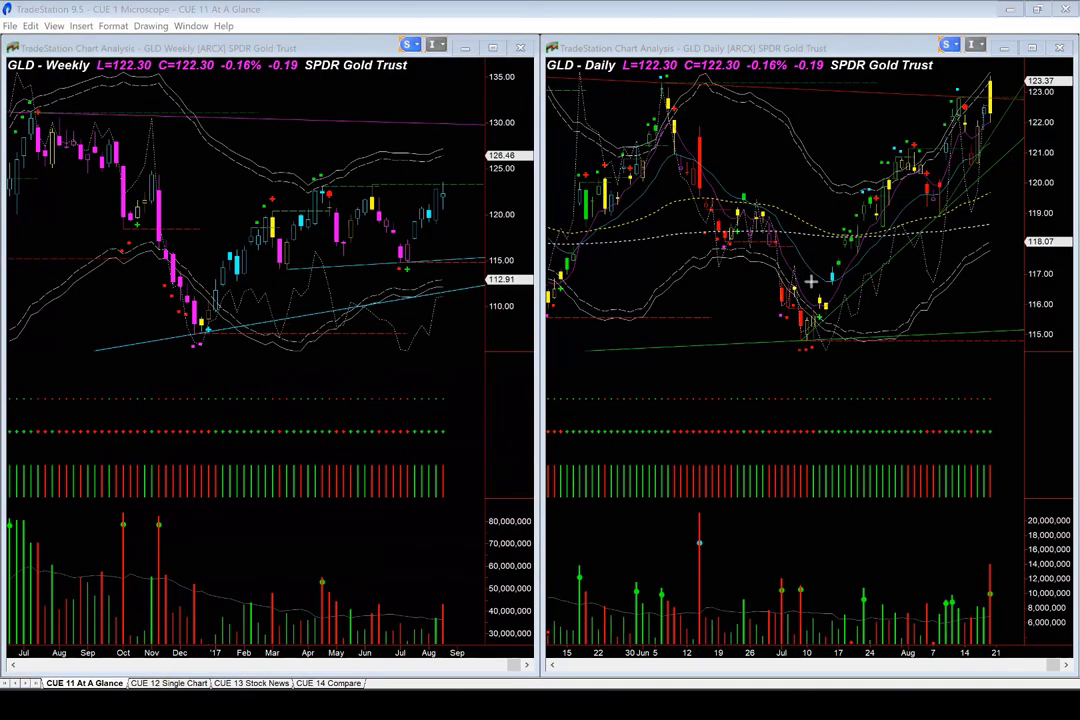
mouse_move(812, 282)
left_mouse_down()
mouse_move(873, 152)
mouse_move(940, 170)
left_mouse_up()
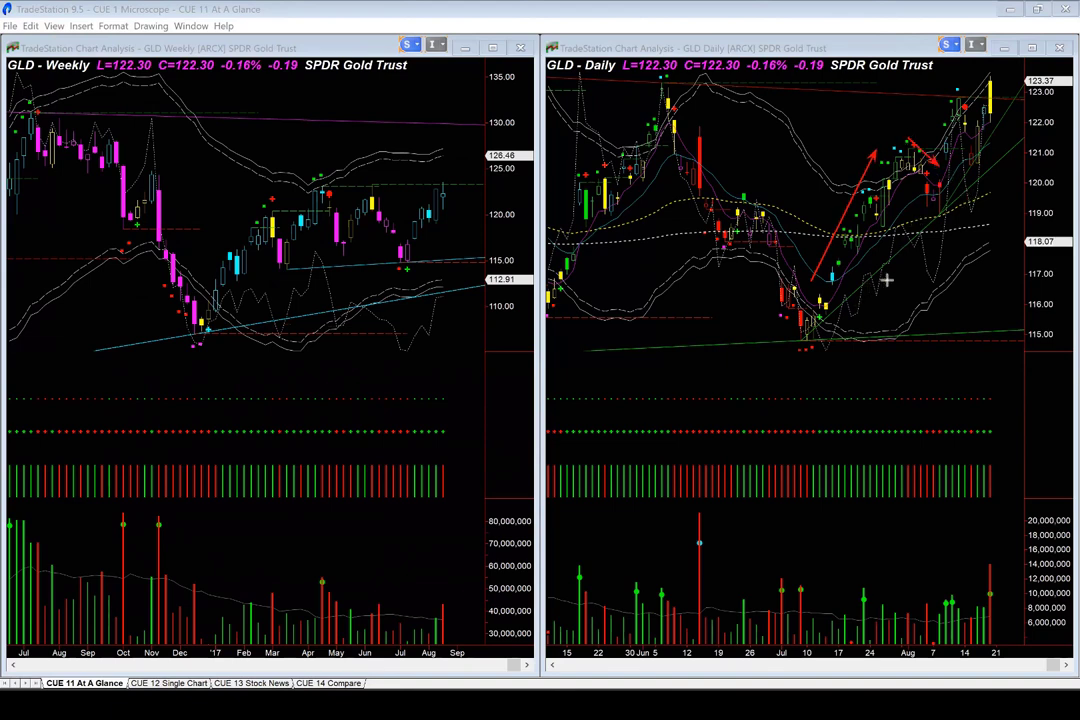
left_click_drag(969, 233, 948, 210)
left_click_drag(977, 213, 949, 165)
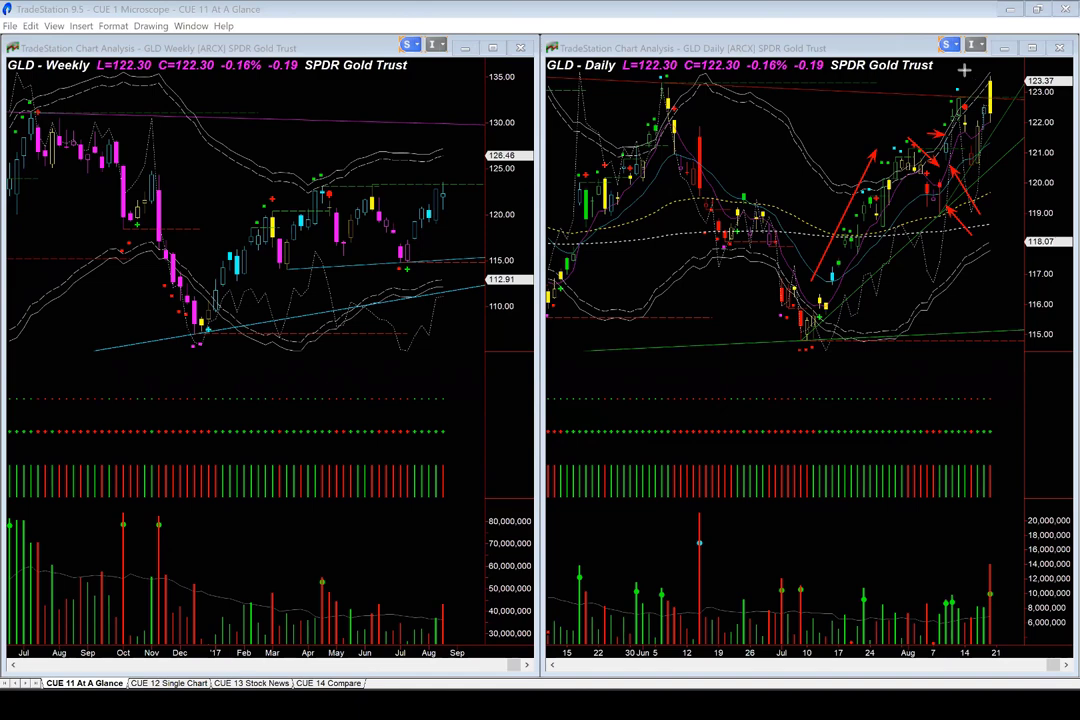
Mark GLD's mid-August high, the pullback low and its horizontal level on the daily chart, and clear the annotations.
left_click_drag(964, 70, 963, 97)
left_click_drag(1017, 219, 976, 171)
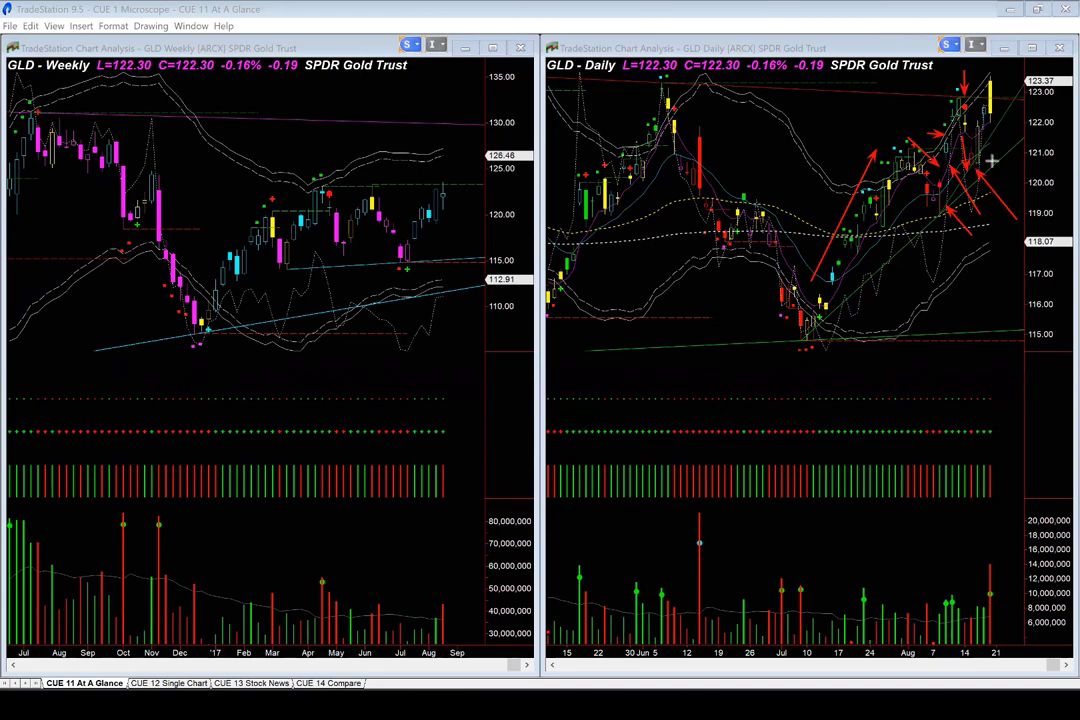
left_click_drag(973, 161, 1027, 165)
left_click_drag(958, 72, 962, 96)
key("Escape")
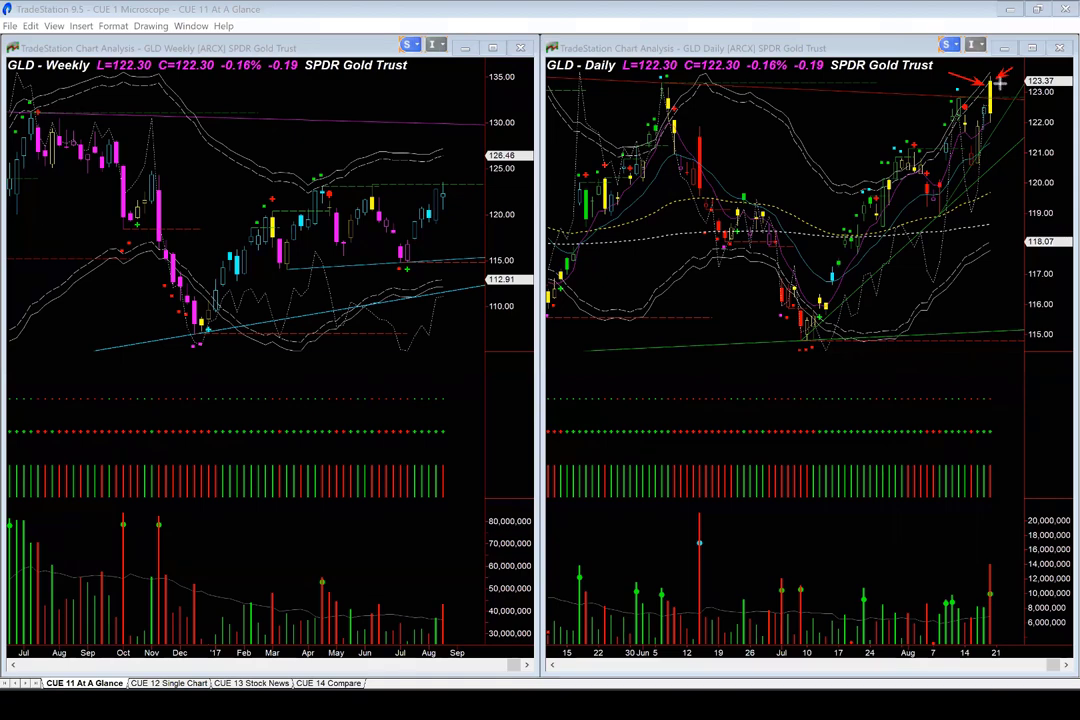
Mark the latest GLD daily candle's decline, the level of its high and the red descending trendline, and clear the annotations.
left_click_drag(999, 85, 999, 120)
left_click_drag(849, 82, 985, 78)
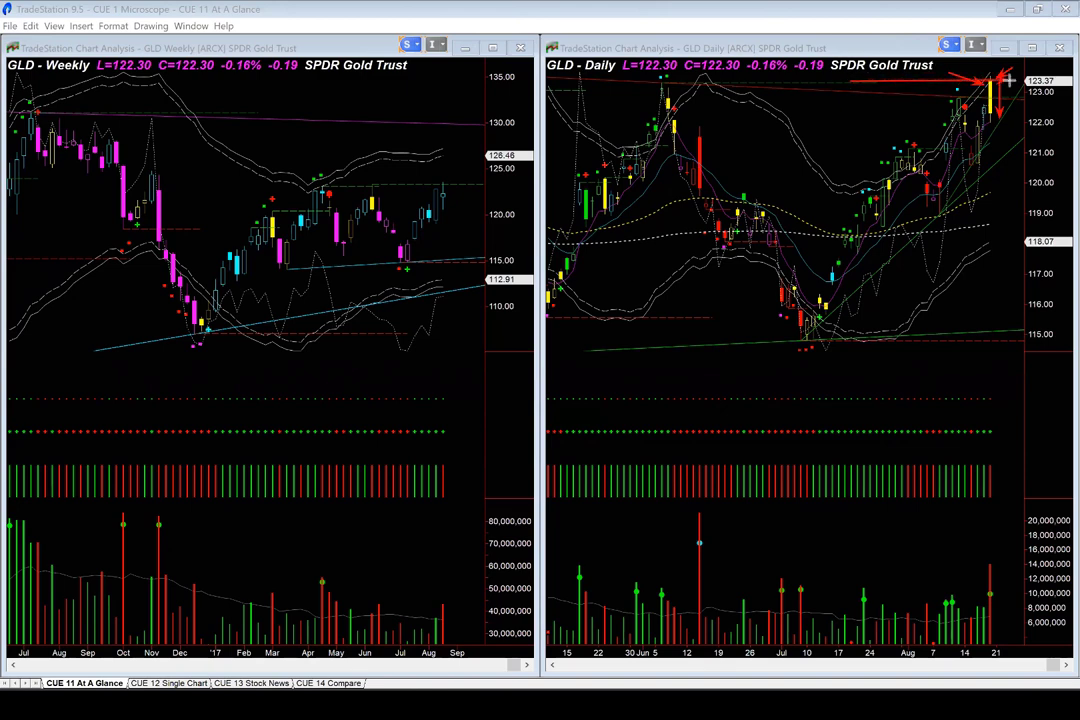
left_click_drag(867, 92, 985, 97)
key("Escape")
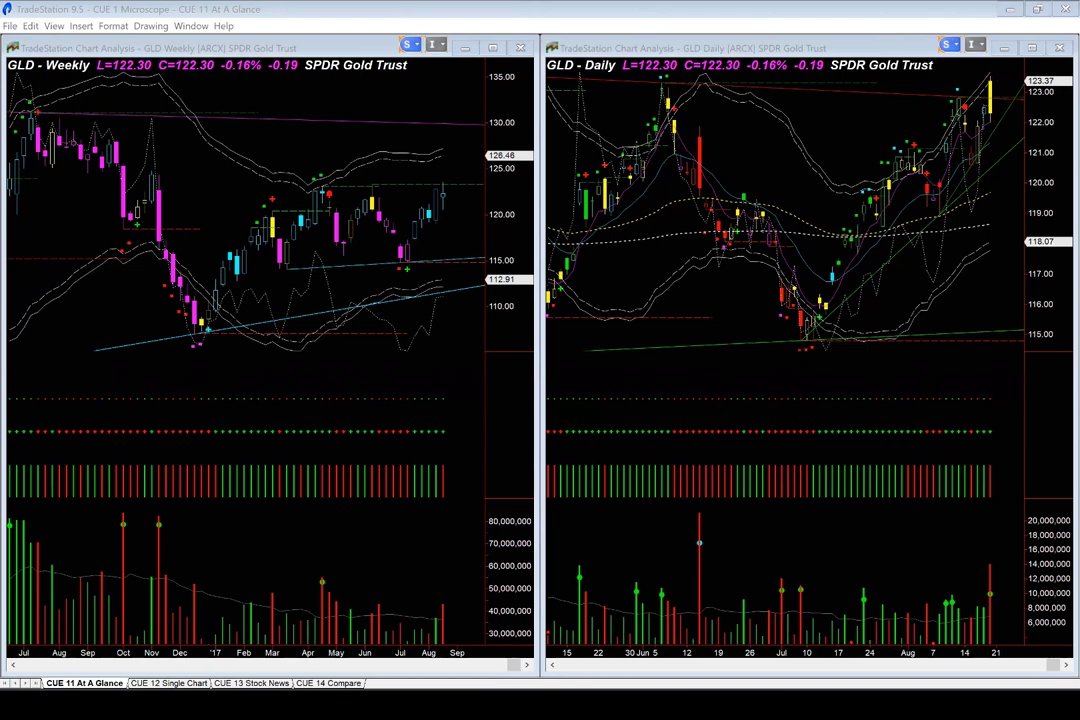
Switch to the CUE 12 Single Chart workspace and mark GLD's 5 min interval and the 8/18 opening gap from near 122.60.
key("ctrl+Tab")
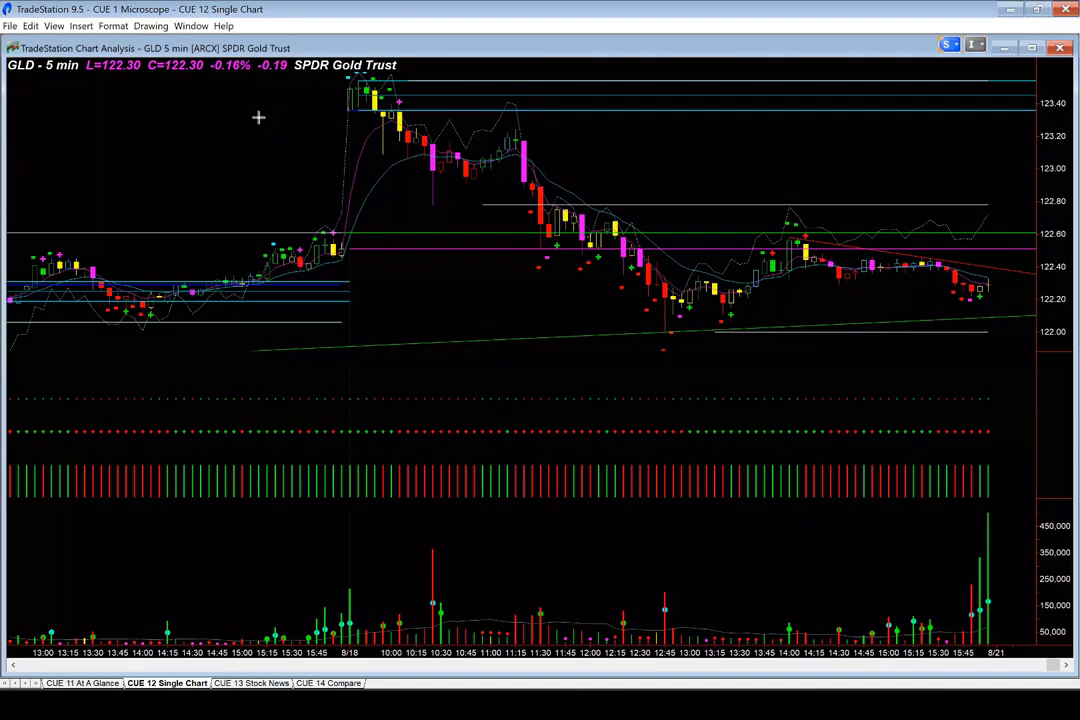
key("ctrl+2")
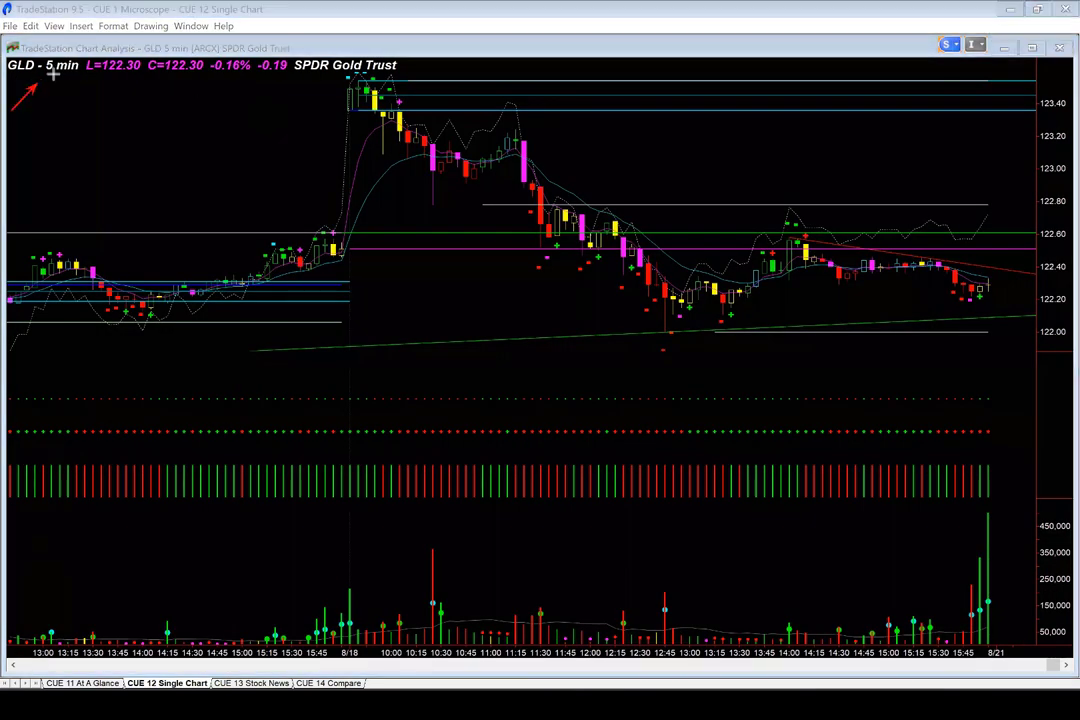
left_click_drag(12, 110, 50, 76)
left_click_drag(183, 121, 350, 111)
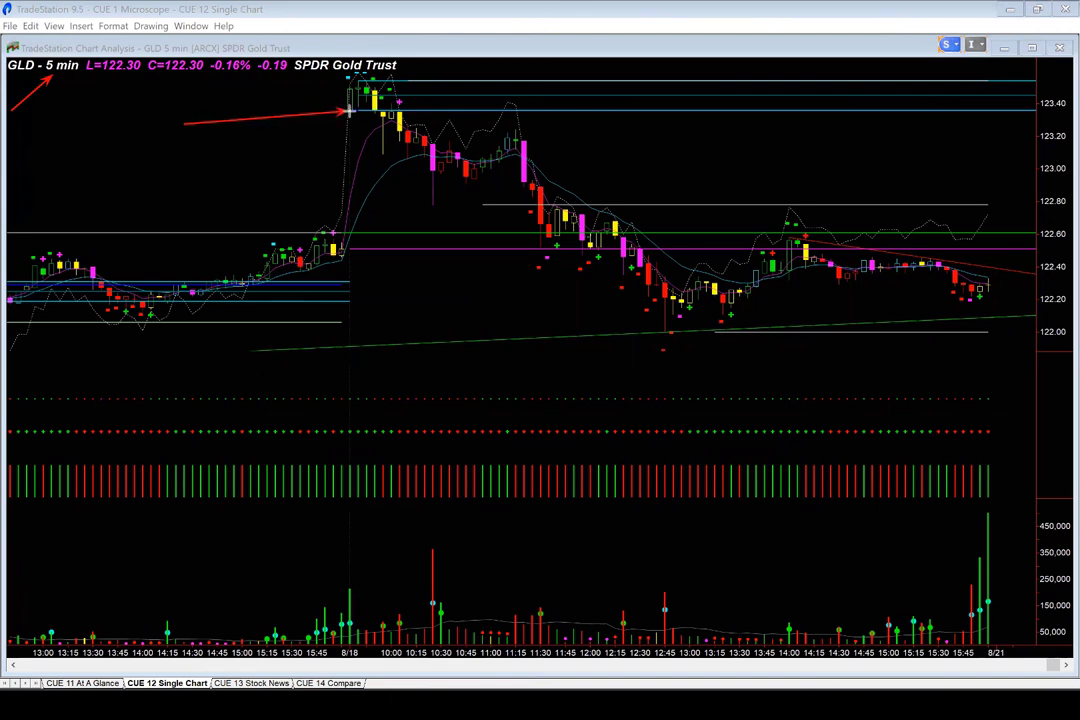
left_click_drag(266, 196, 357, 234)
left_click_drag(335, 212, 338, 118)
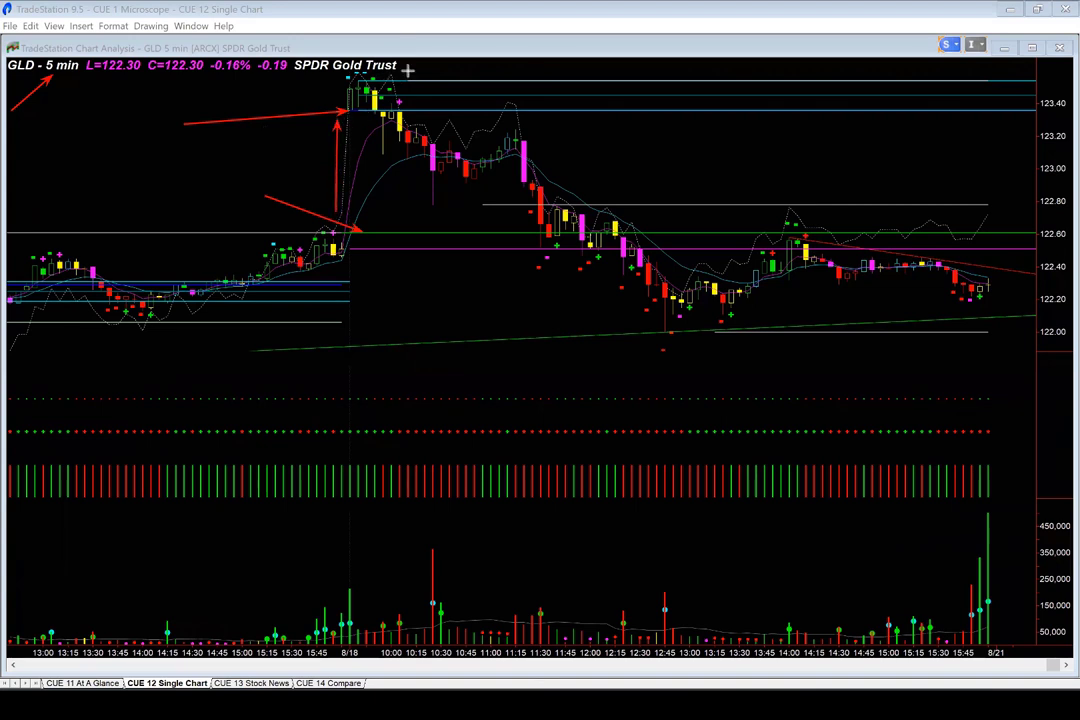
Mark GLD's 8/18 session high and early candle low, and extend the session-high level with a horizontal arrow.
left_click_drag(431, 67, 405, 78)
left_click_drag(352, 137, 371, 116)
left_click_drag(311, 82, 510, 81)
left_click_drag(589, 82, 609, 81)
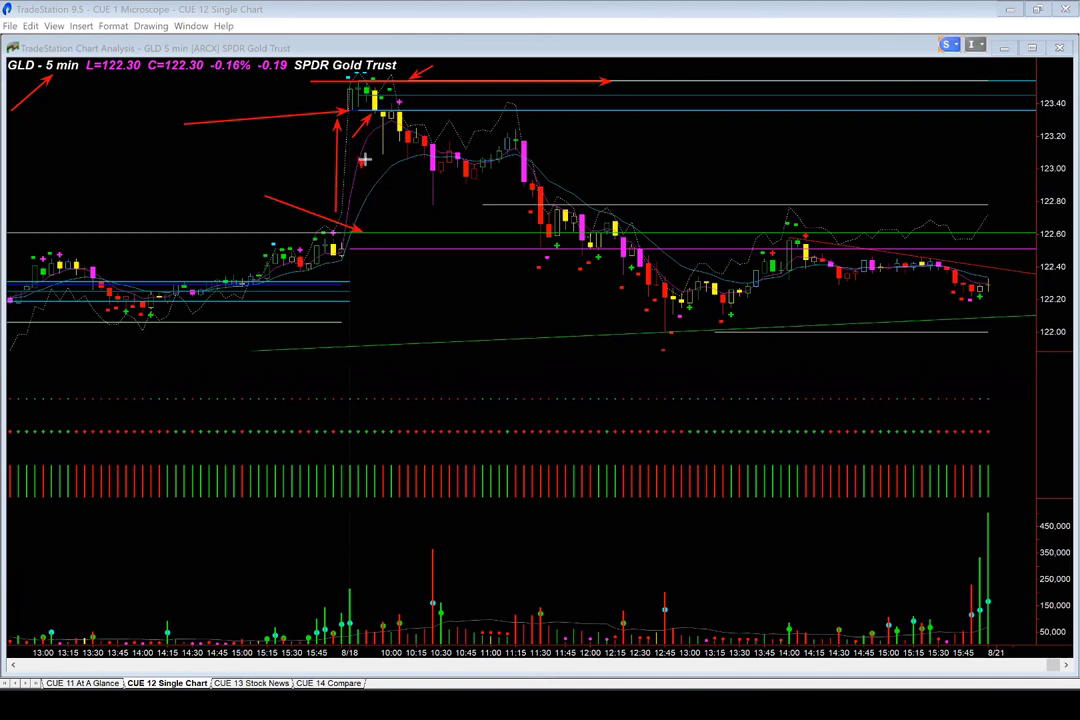
Mark the lower tails of GLD's early 8/18 candles and the opening low's level with arrows.
left_click_drag(365, 158, 381, 141)
left_click_drag(435, 97, 405, 115)
left_click_drag(410, 112, 540, 110)
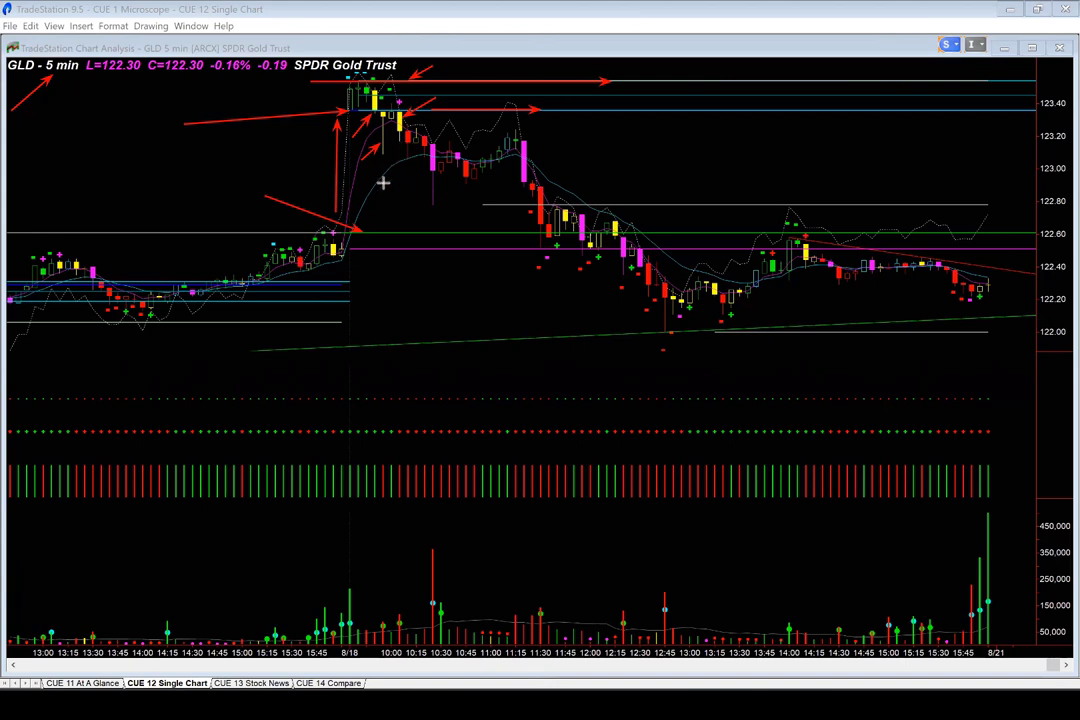
left_click_drag(383, 182, 399, 145)
Mark the GLD levels at the session high and just below 122.80, the drops between them, and the session's last candle.
left_click_drag(470, 74, 552, 74)
left_click_drag(441, 206, 553, 205)
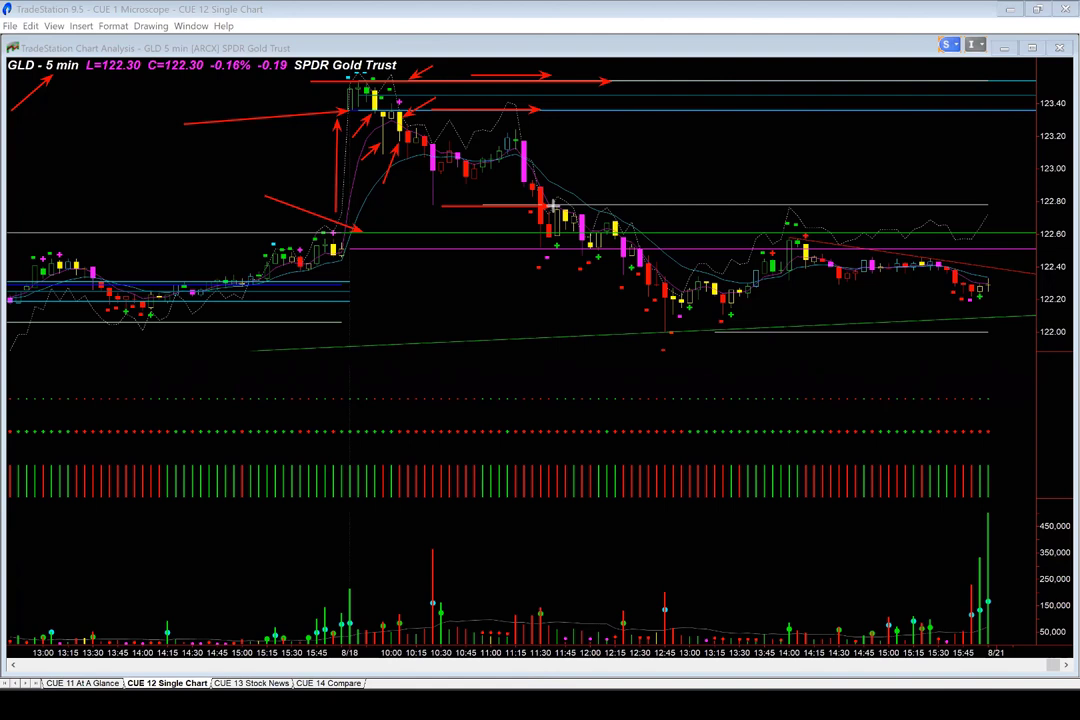
left_click_drag(569, 113, 568, 163)
left_click_drag(573, 81, 573, 111)
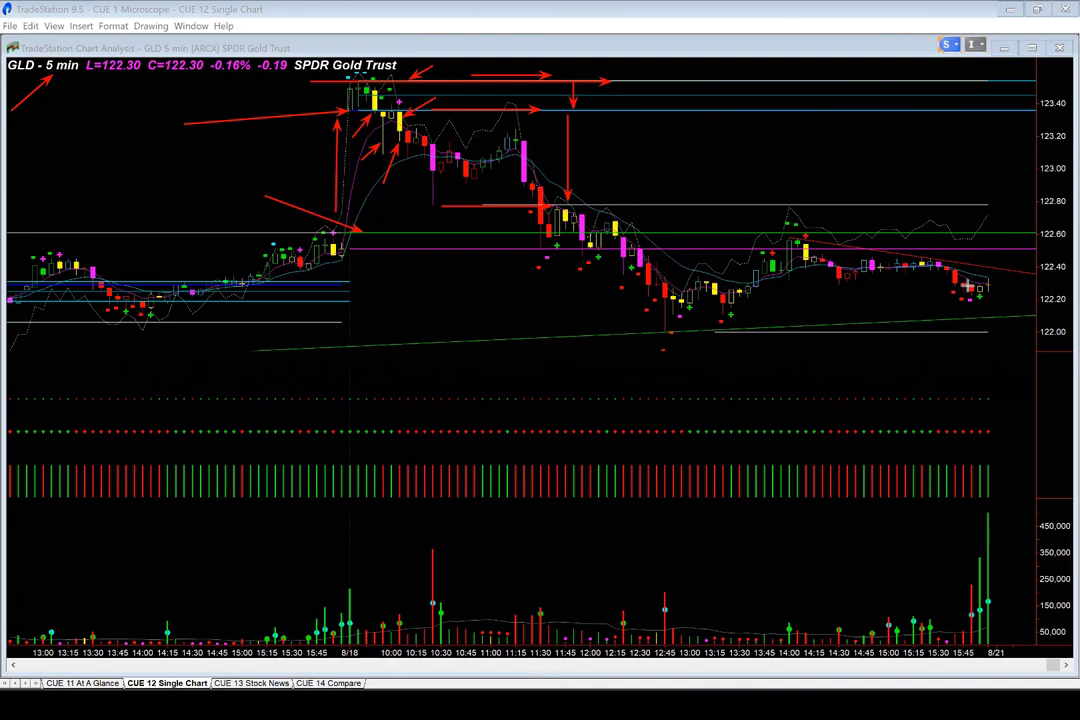
left_click_drag(1015, 204, 997, 268)
Return to the CUE 11 At A Glance workspace and mark GLD's July support level, breakdown, reversal and volume bar on the daily chart.
left_click(82, 683)
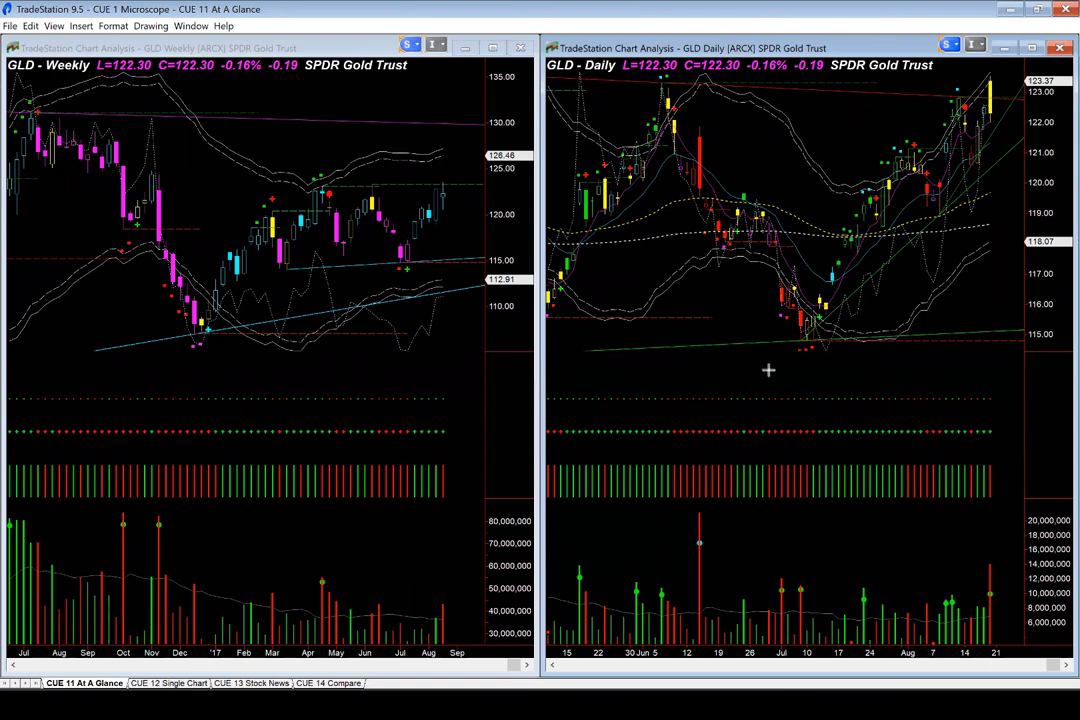
left_click_drag(706, 319, 865, 319)
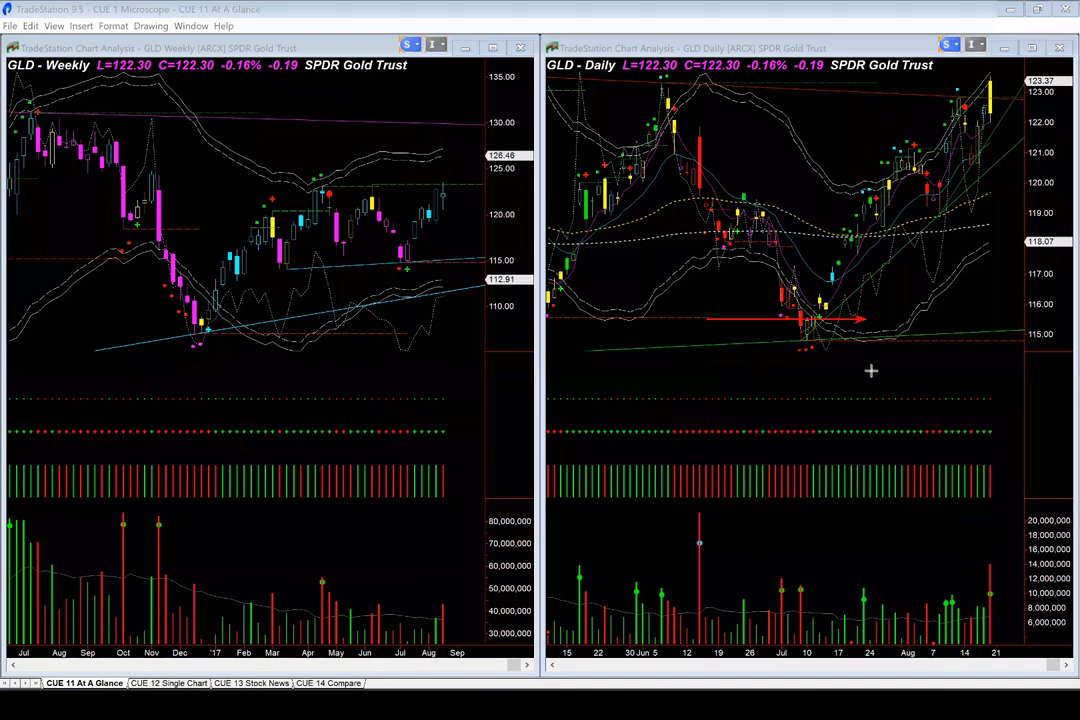
left_click_drag(868, 369, 818, 328)
left_click_drag(762, 297, 810, 354)
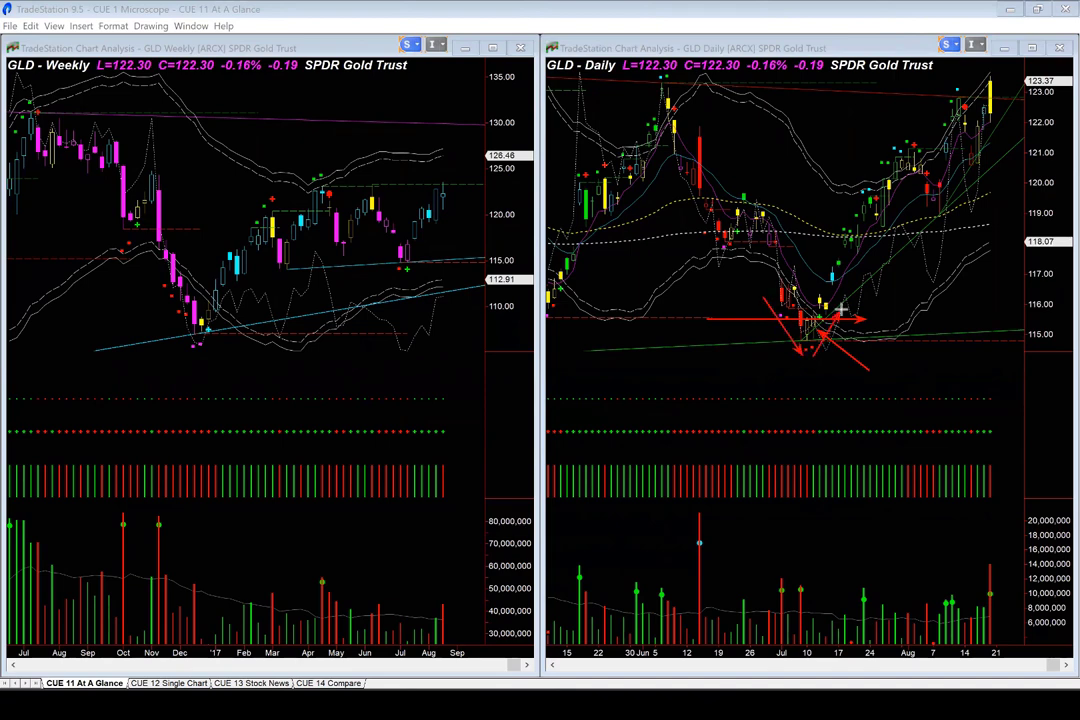
left_click_drag(772, 520, 799, 588)
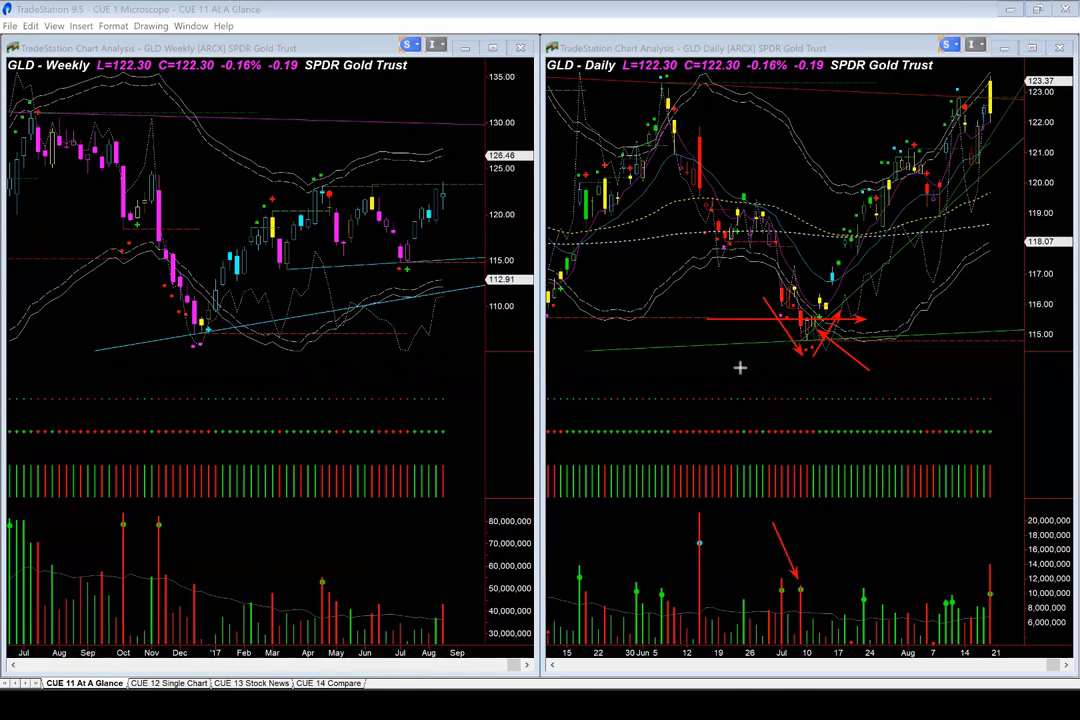
left_click_drag(911, 358, 818, 321)
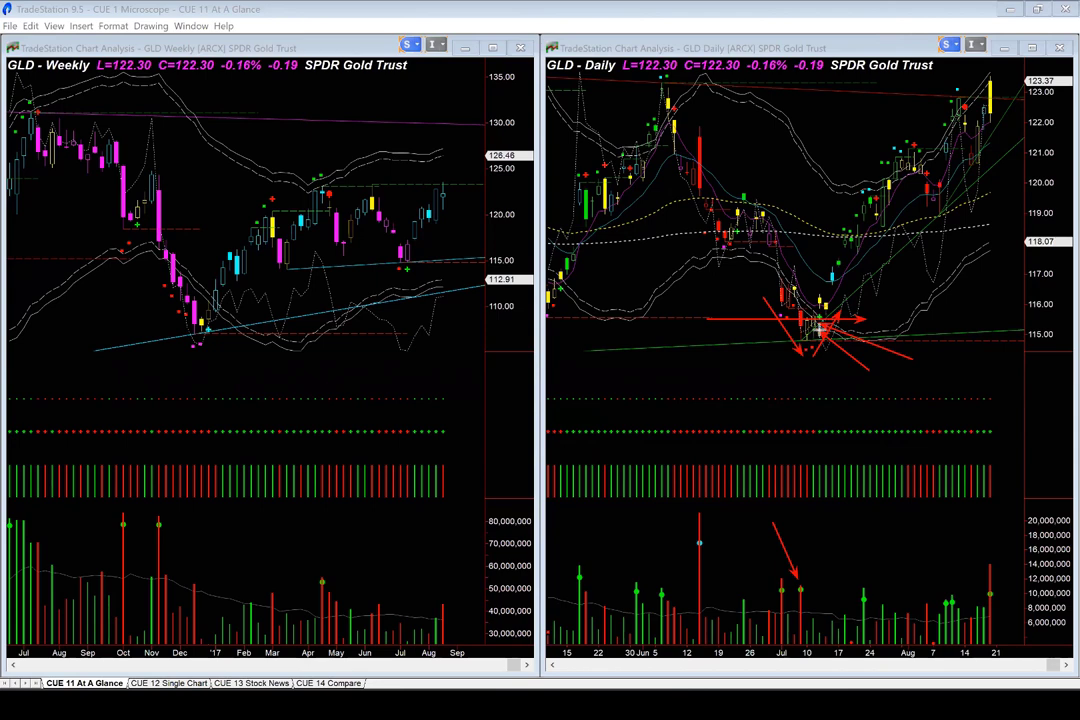
Mark the level below GLD's July low, clear the arrows, and switch the daily chart to the version with cyan and magenta dots.
left_click_drag(784, 350, 865, 351)
key("Escape")
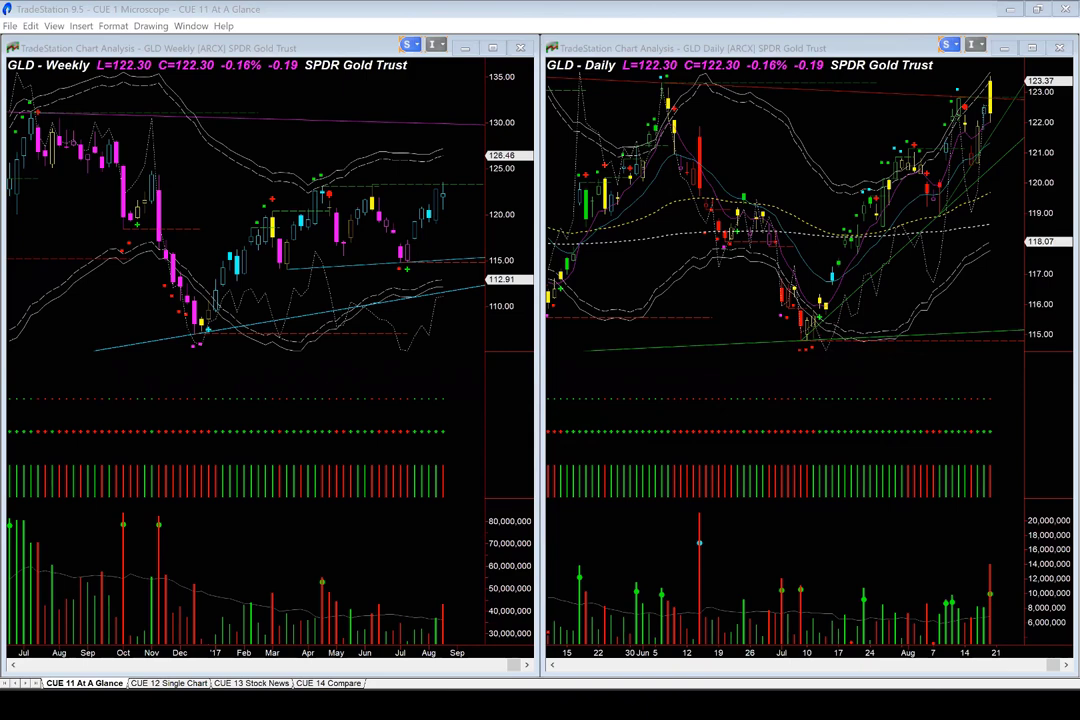
key("alt+Tab")
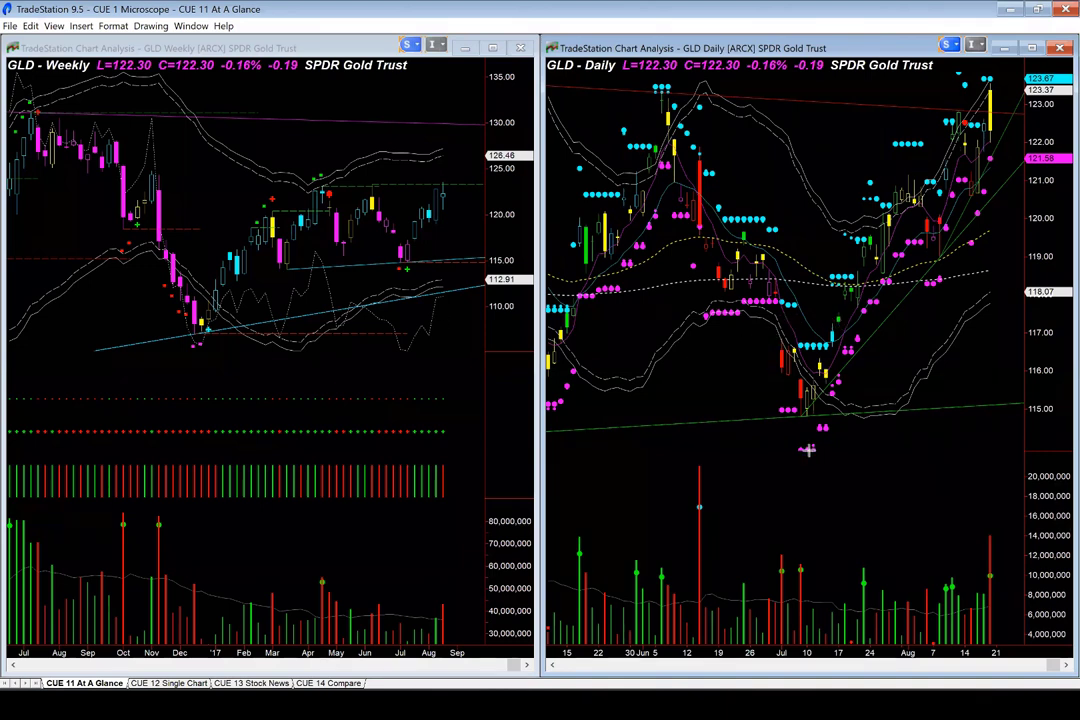
Mark the level of GLD's lowest July magenta dots with horizontal arrows and point an arrow at the candle above them.
left_click_drag(803, 449, 941, 449)
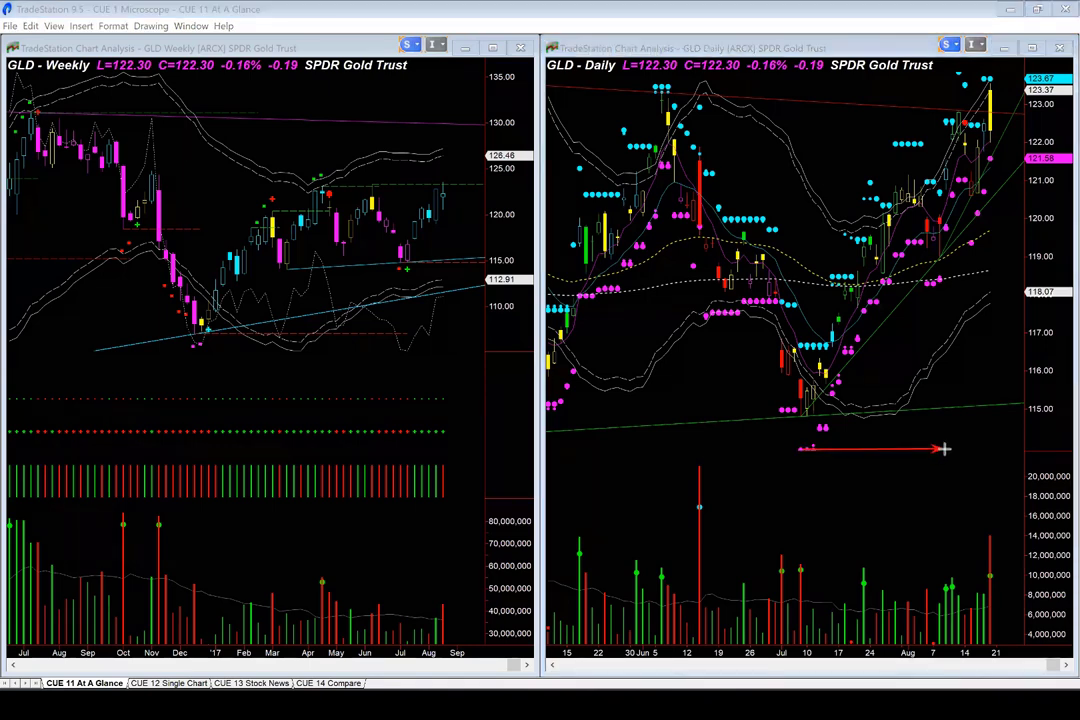
left_click_drag(895, 410, 811, 404)
left_click_drag(815, 450, 916, 449)
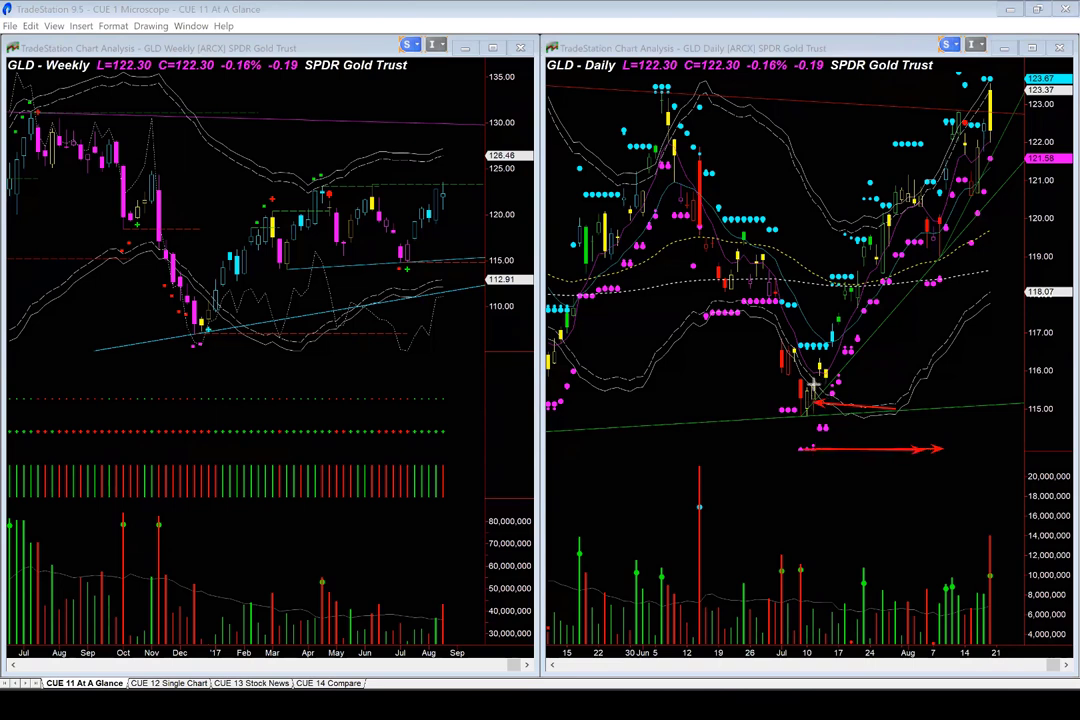
Mark GLD's July candle-high and lowest-dot levels, the equal rises to the level just above 118, and the continued advance with arrows.
left_click_drag(830, 384, 1014, 381)
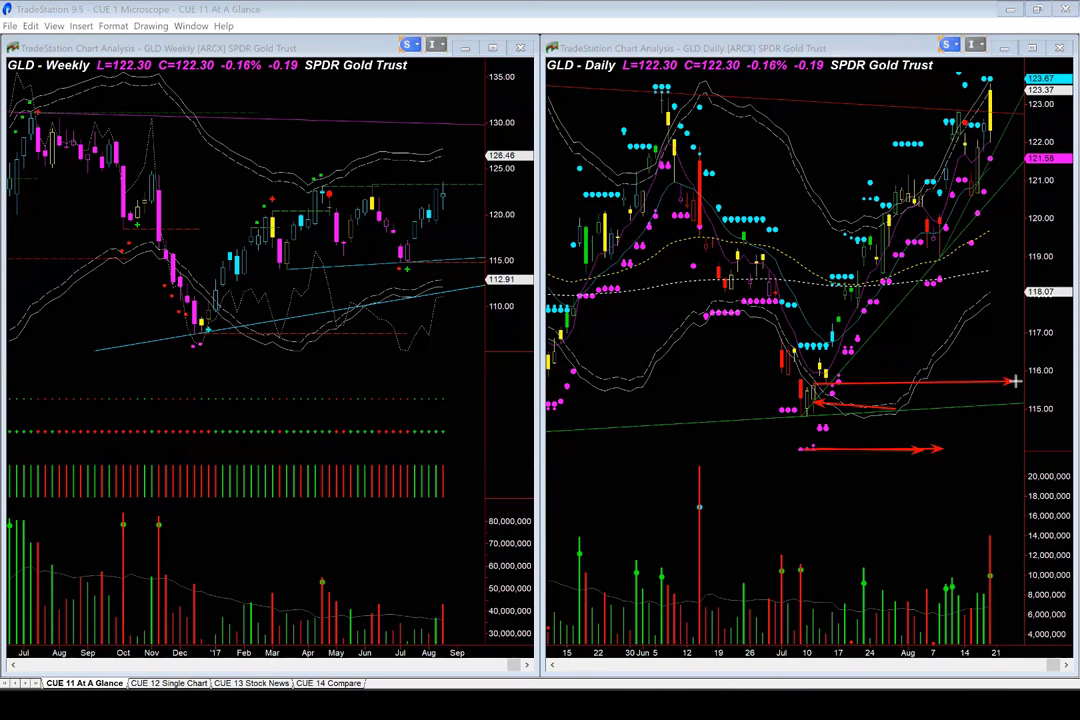
left_click_drag(812, 451, 1014, 443)
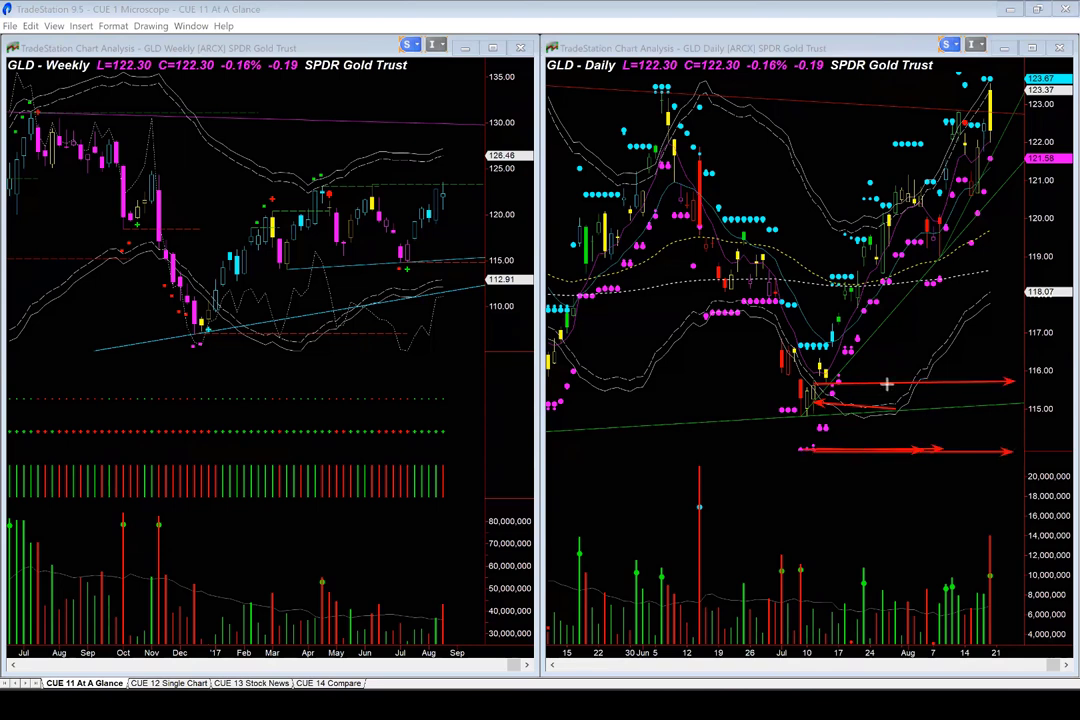
mouse_move(929, 447)
left_mouse_down()
mouse_move(929, 383)
mouse_move(880, 292)
mouse_move(1015, 285)
left_mouse_up()
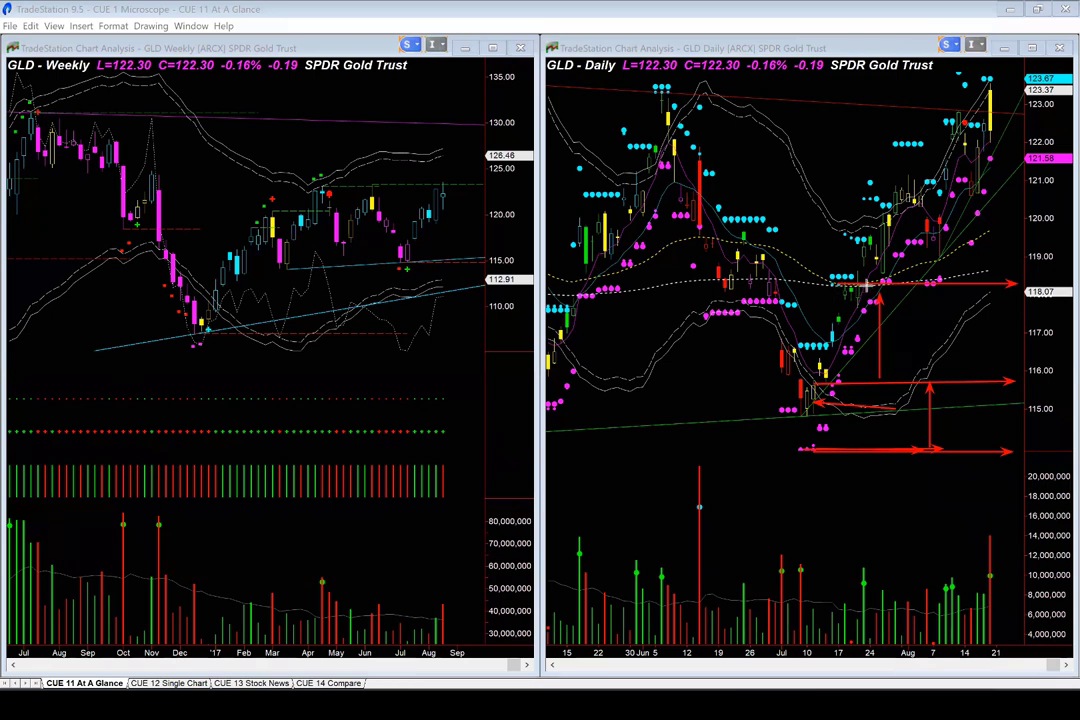
left_click_drag(838, 281, 916, 124)
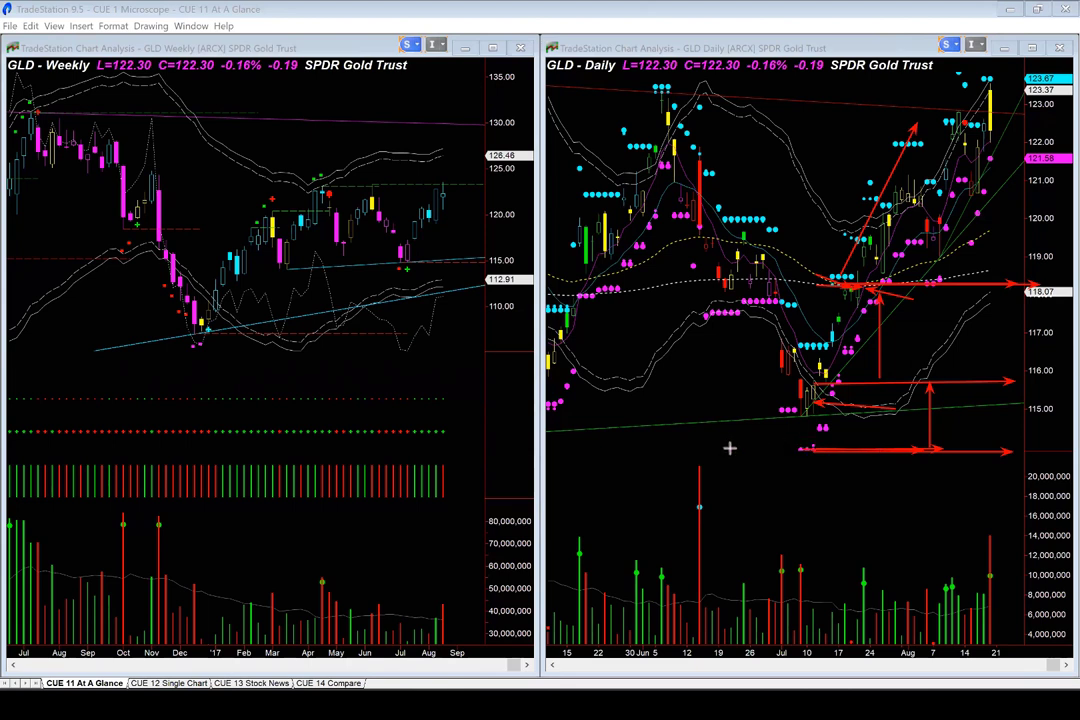
Mark GLD's early-July decline, the level of the candle low, and the gap down to the lowest magenta dots with arrows.
left_click_drag(722, 449, 794, 449)
left_click_drag(792, 420, 793, 451)
left_click_drag(745, 305, 780, 370)
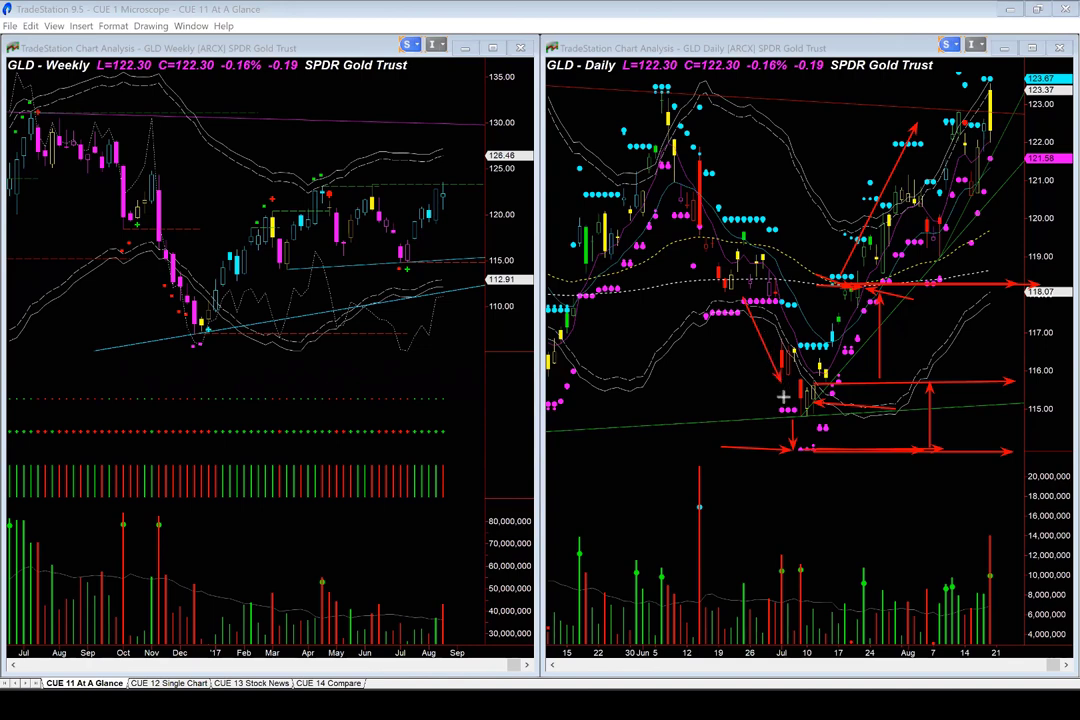
left_click_drag(806, 451, 938, 452)
left_click_drag(803, 418, 885, 416)
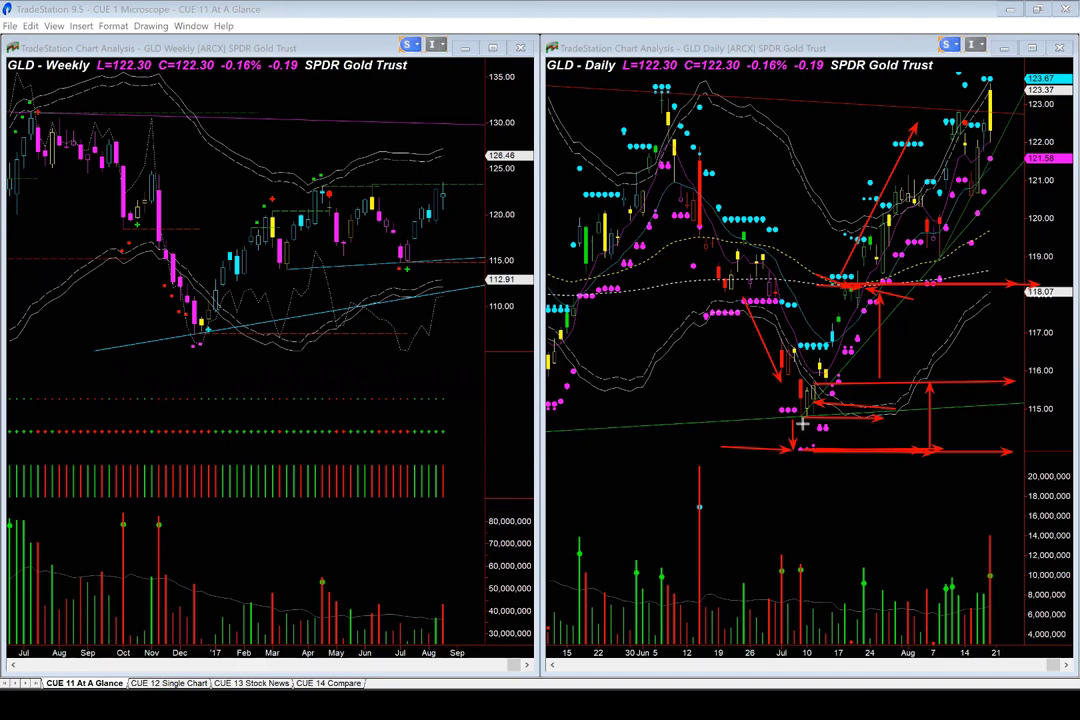
left_click_drag(802, 424, 803, 452)
Extend the lowest-dot level, mark GLD's rising green support line and the level beneath it, and clear the arrows.
left_click_drag(1009, 451, 1028, 451)
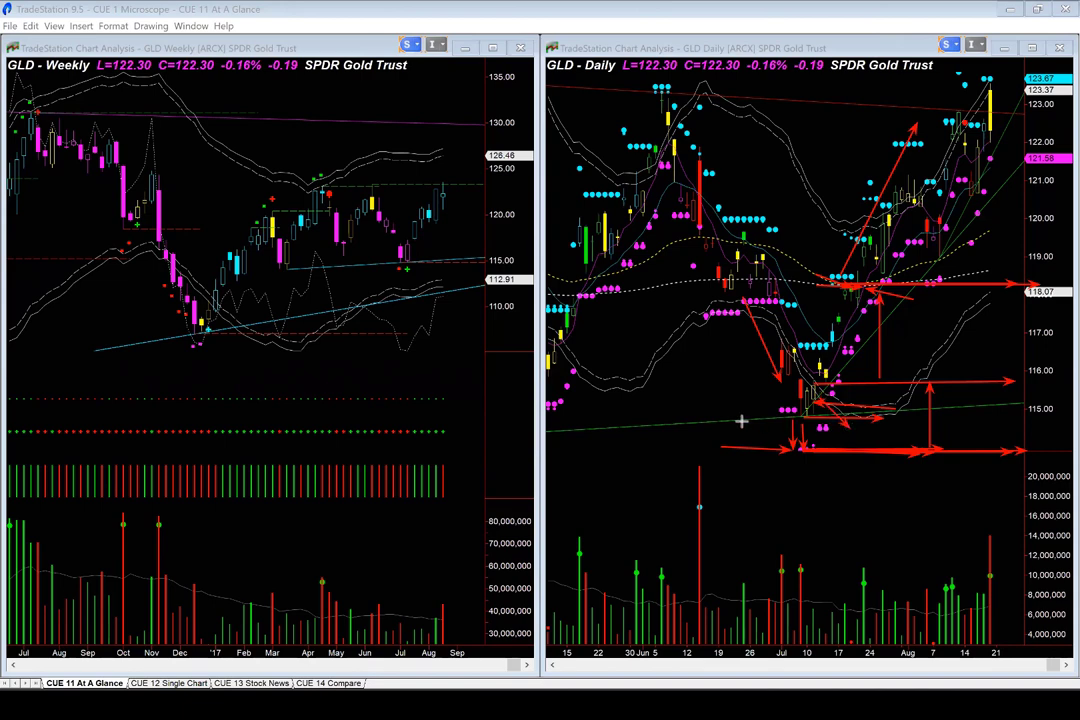
left_click_drag(740, 421, 909, 410)
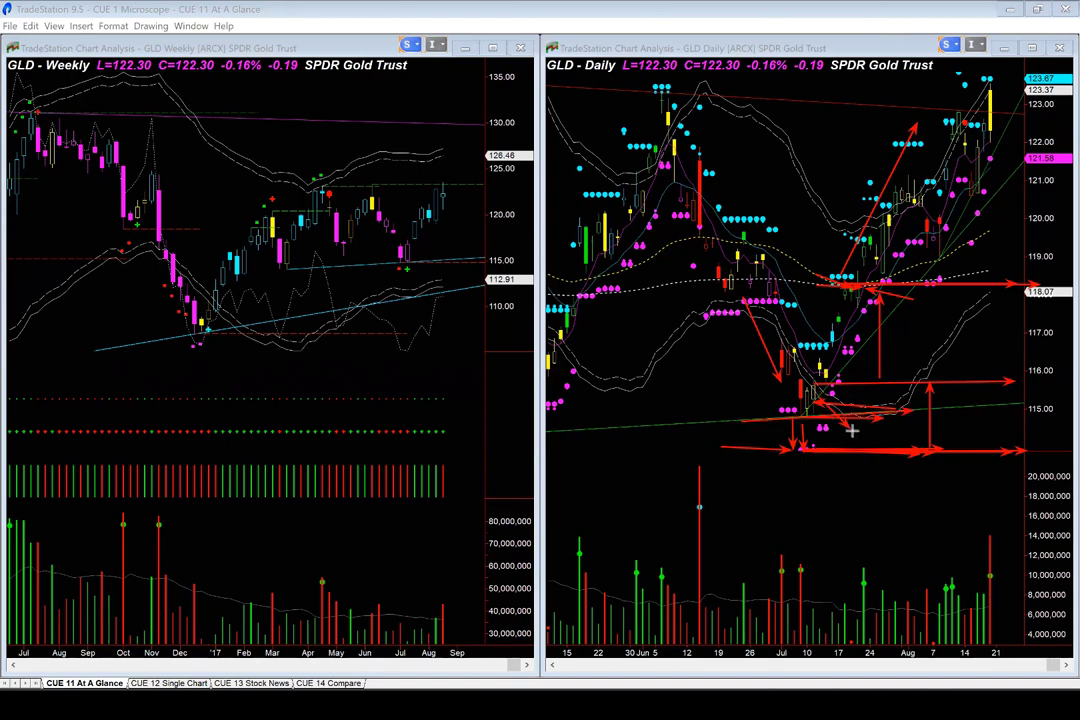
left_click_drag(850, 431, 932, 430)
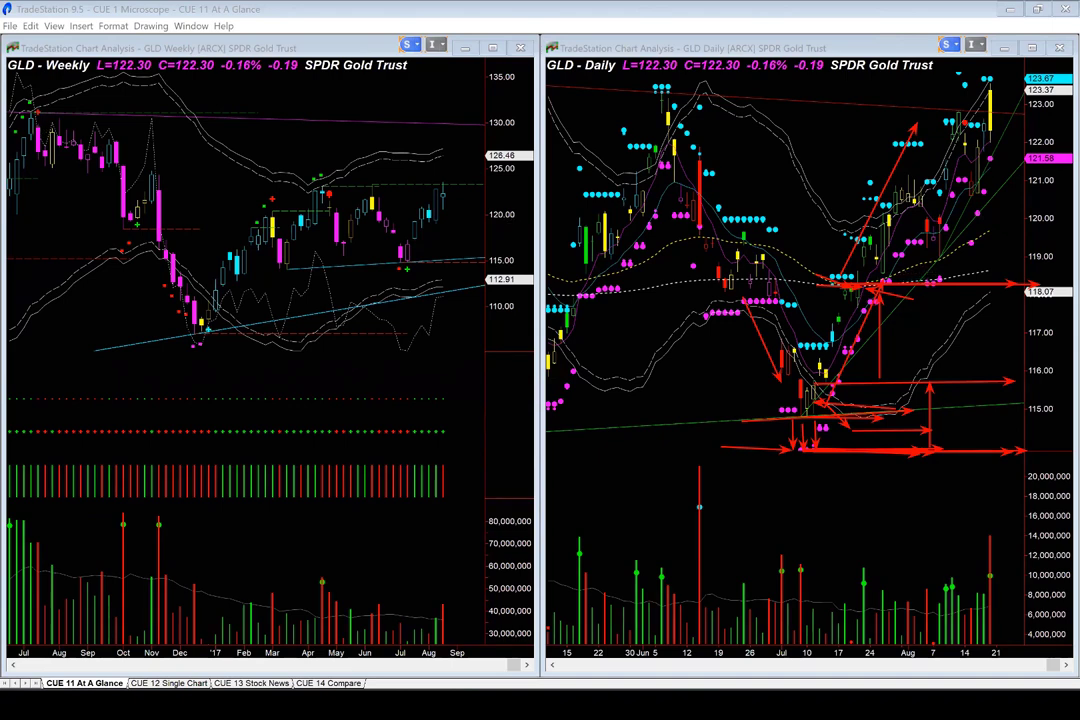
key("Escape")
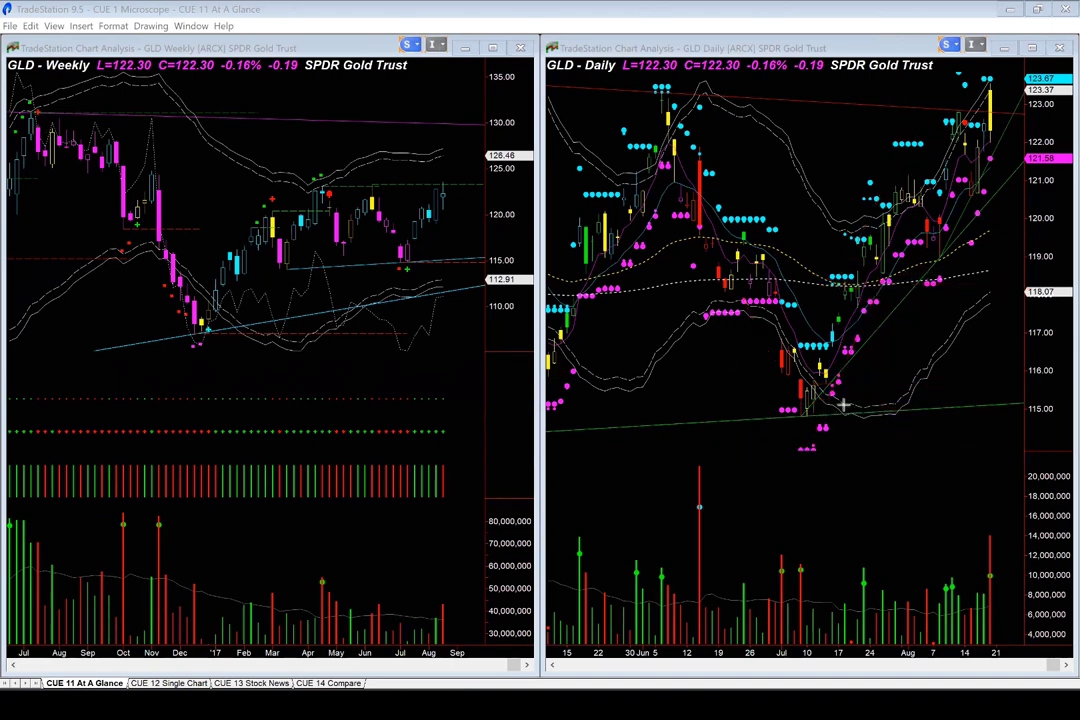
Point arrows at GLD's successively higher magenta dots and the late-July candle, and mark the early-August dot level above 119.
left_click_drag(918, 398, 830, 393)
left_click_drag(930, 393, 858, 355)
left_click_drag(924, 342, 874, 303)
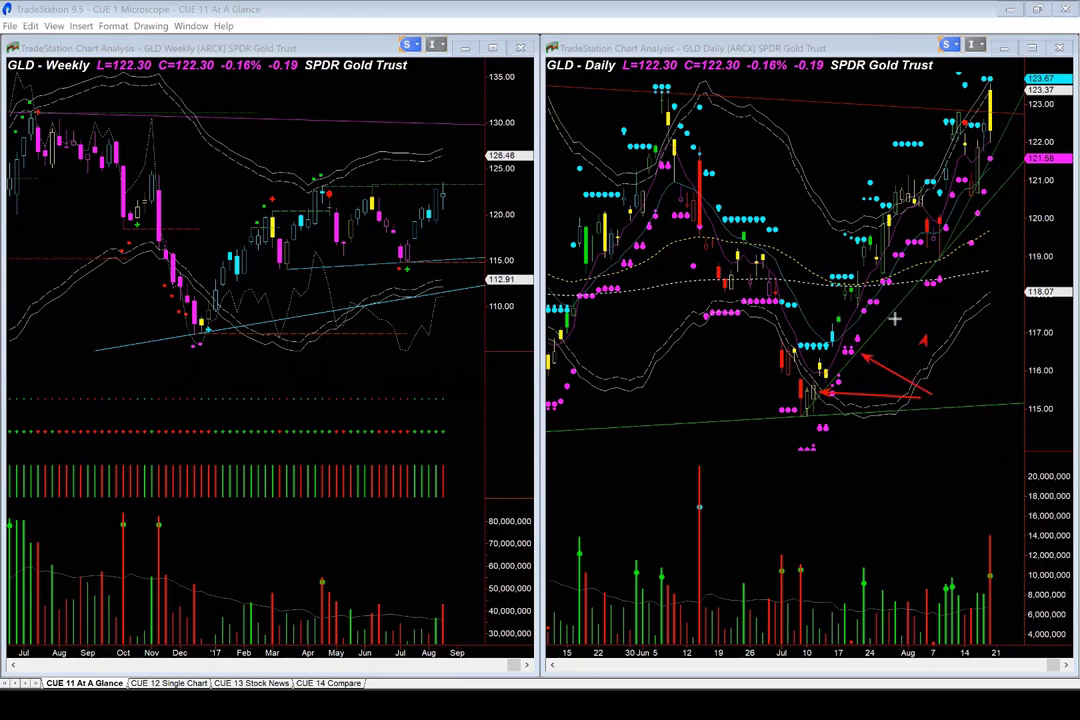
left_click_drag(965, 297, 886, 282)
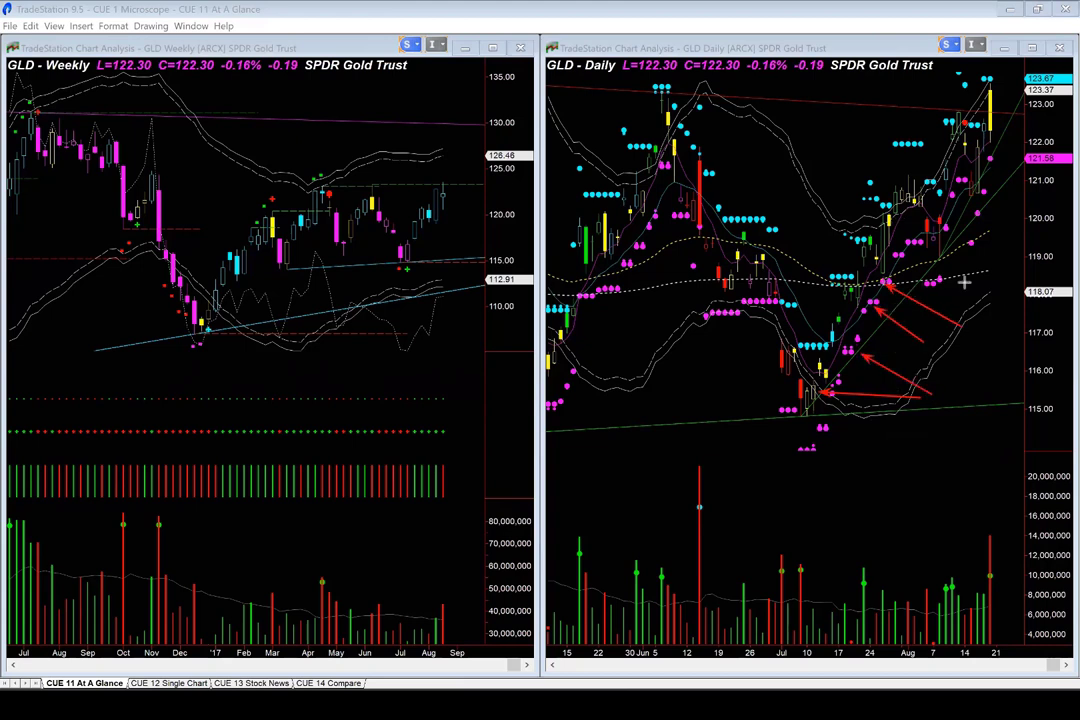
left_click_drag(858, 216, 886, 272)
left_click_drag(977, 313, 900, 283)
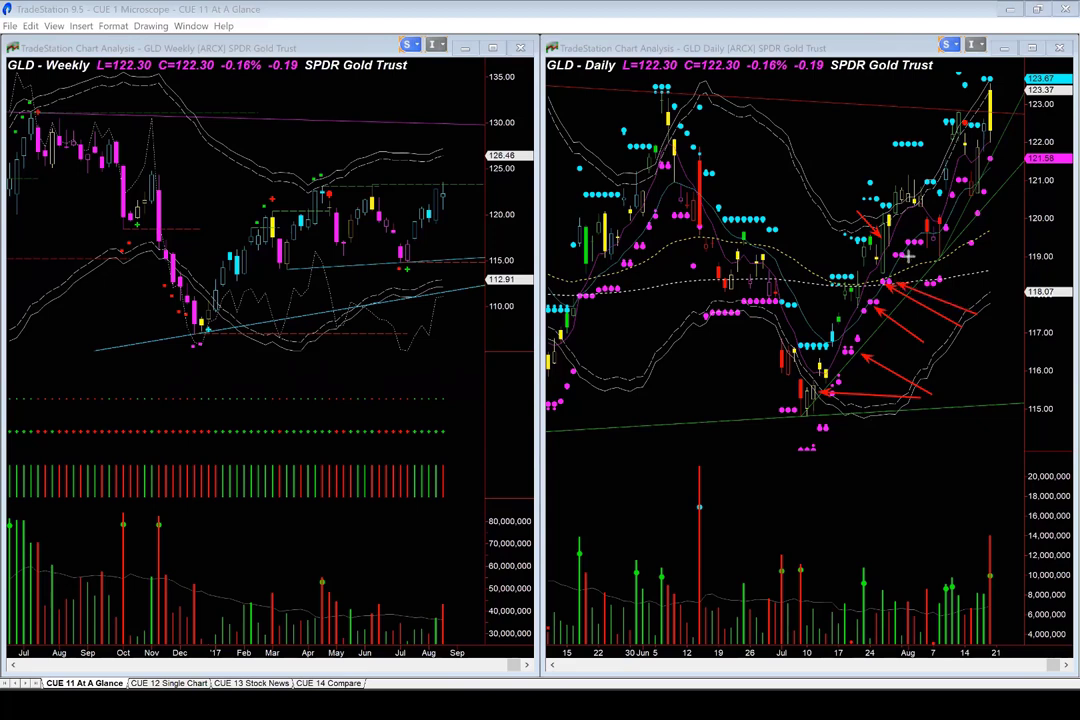
mouse_move(1001, 286)
left_mouse_down()
mouse_move(910, 262)
mouse_move(931, 240)
mouse_move(970, 241)
left_mouse_up()
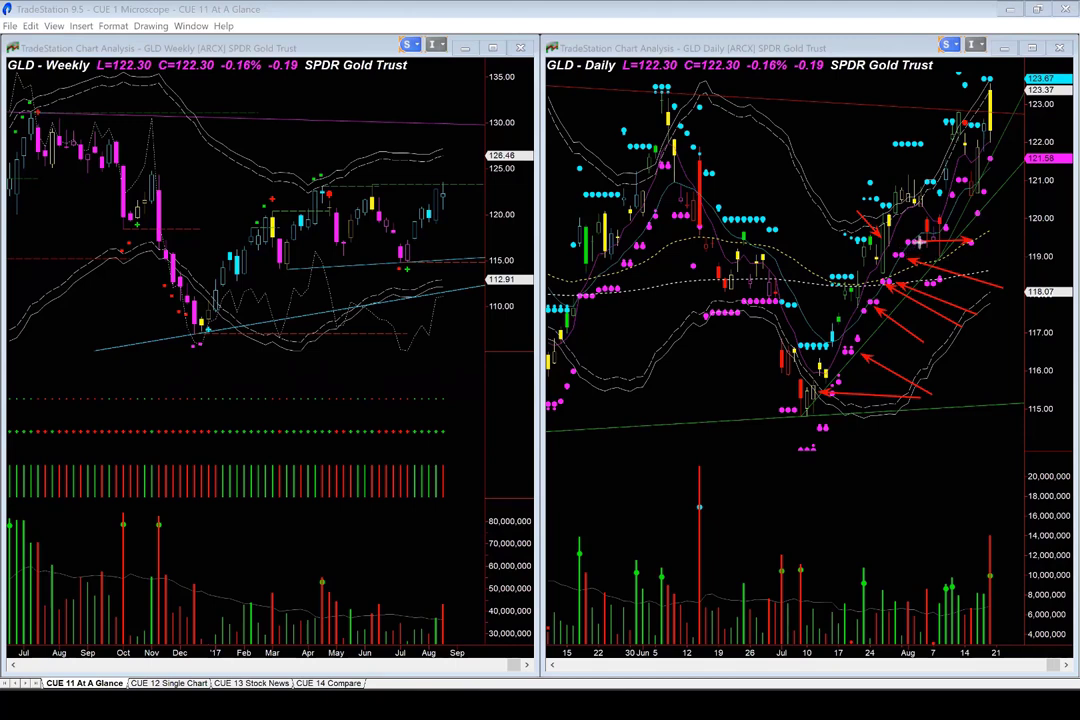
Extend GLD's magenta-dot levels just above 118 and 119 with horizontal arrows, and clear the arrows.
left_click_drag(886, 285, 1012, 285)
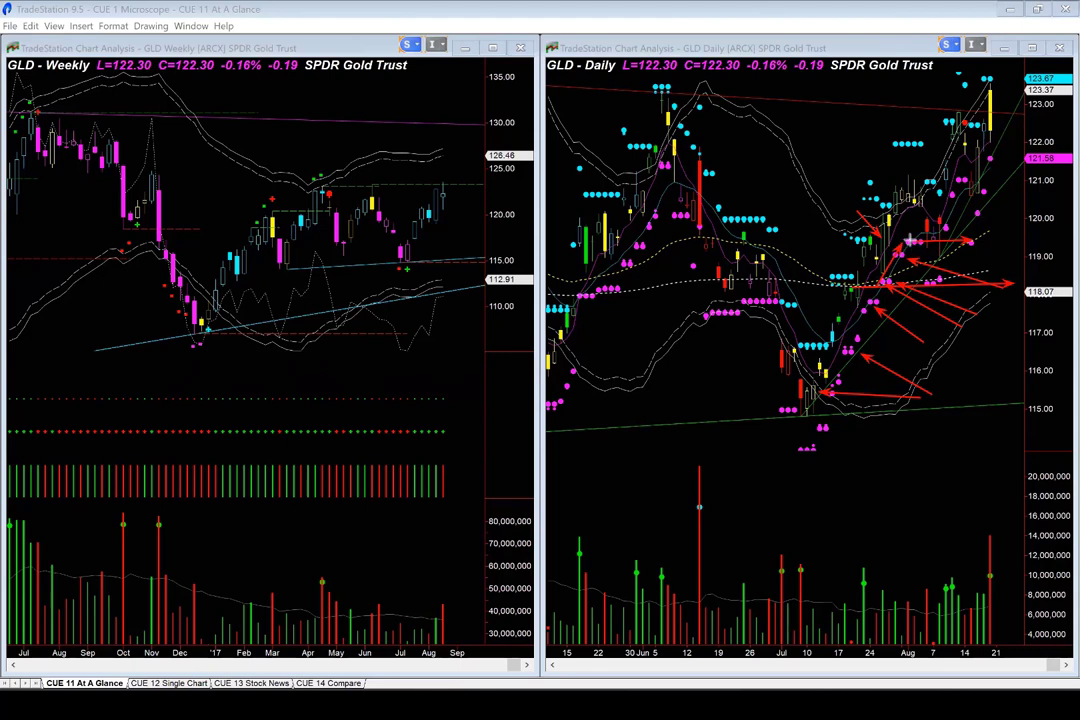
left_click_drag(911, 240, 990, 238)
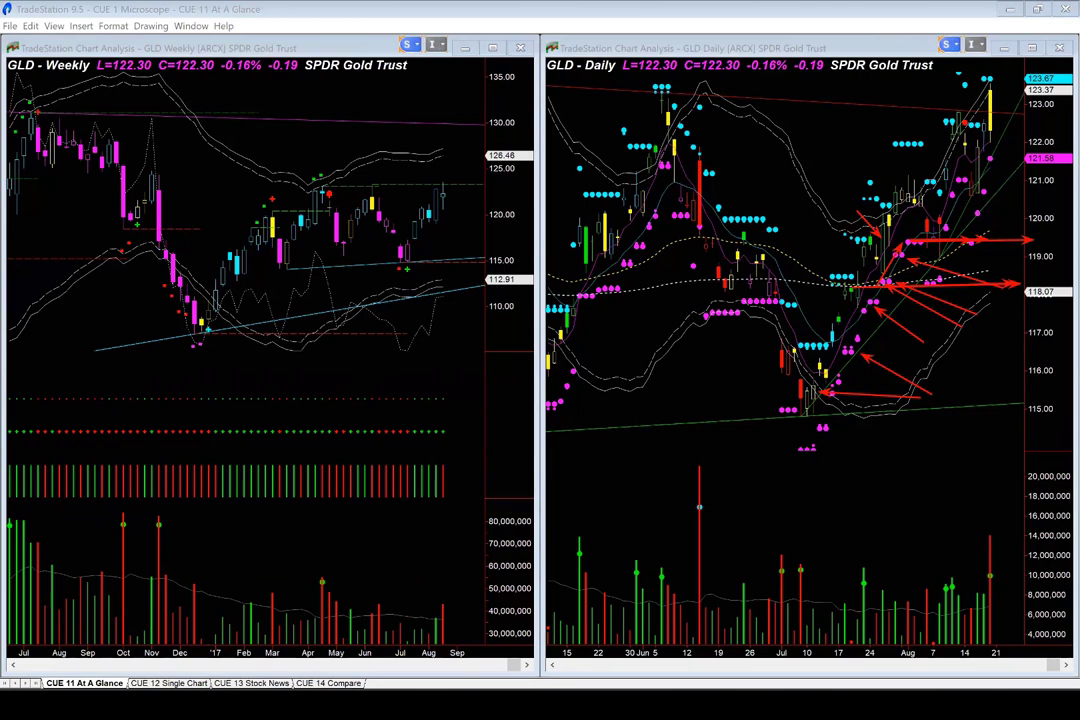
key("Escape")
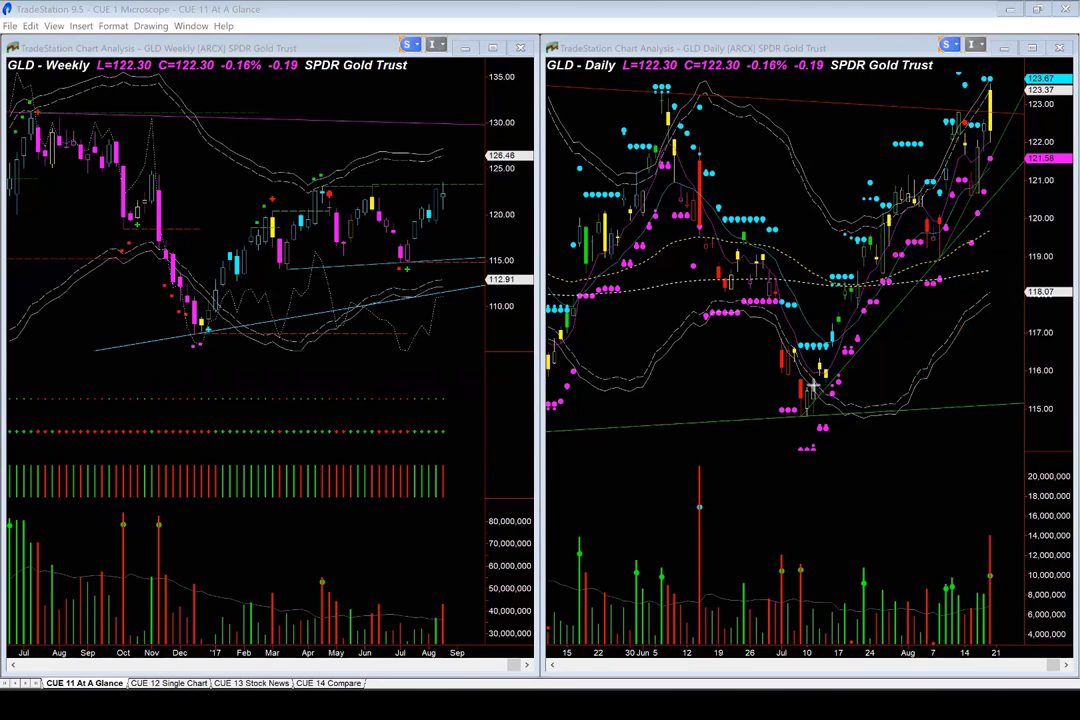
Draw horizontal arrows from GLD's July candle high between 115 and 116 and from the lowest magenta dots.
mouse_move(813, 384)
left_mouse_down()
mouse_move(1020, 392)
mouse_move(957, 412)
left_mouse_up()
left_click_drag(803, 448, 845, 448)
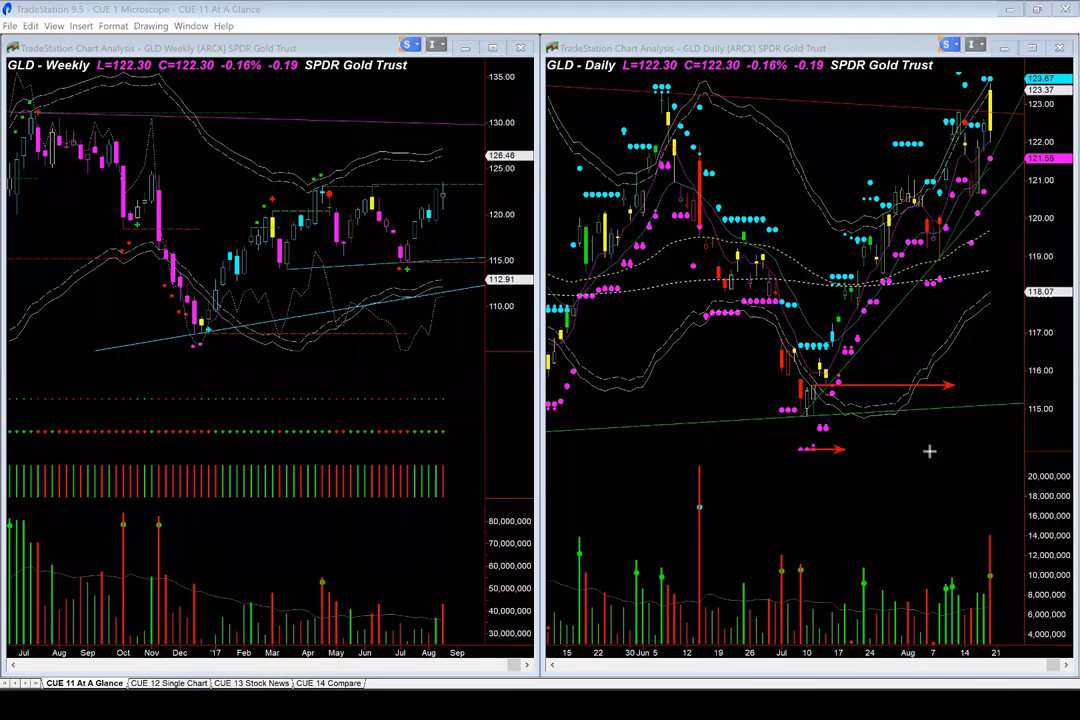
left_click_drag(929, 451, 965, 449)
Point arrows at GLD's magenta dot just below 116 and the cyan mid-July candle, and extend the level below 116.
left_click_drag(925, 358, 840, 376)
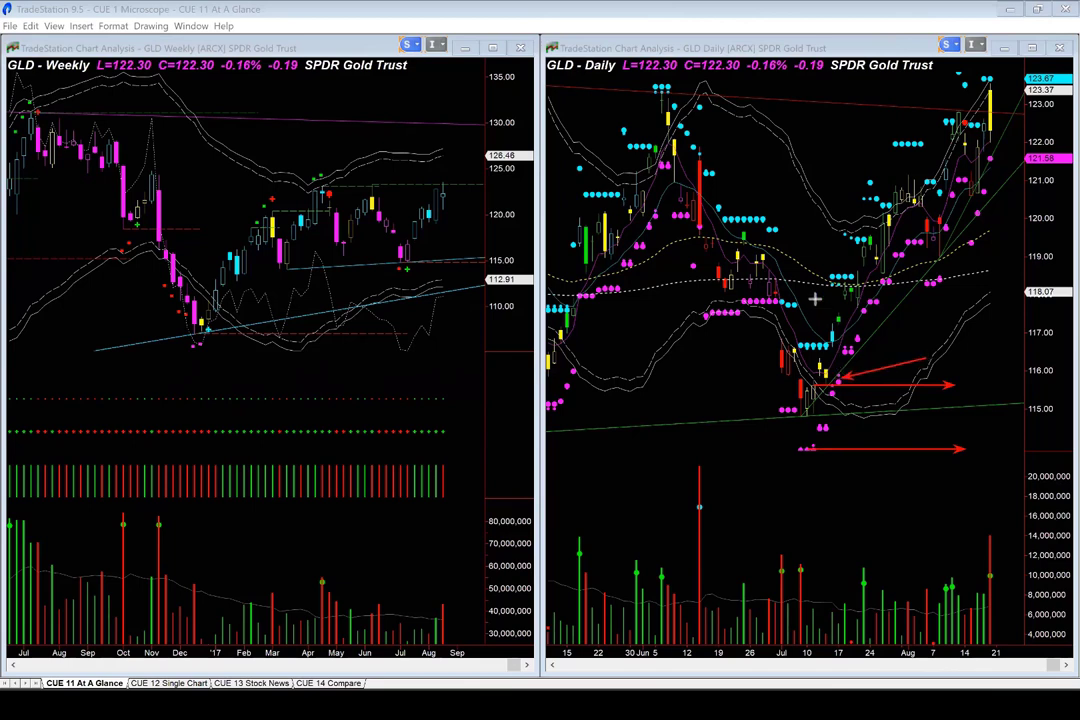
left_click_drag(816, 300, 833, 338)
left_click_drag(845, 379, 940, 380)
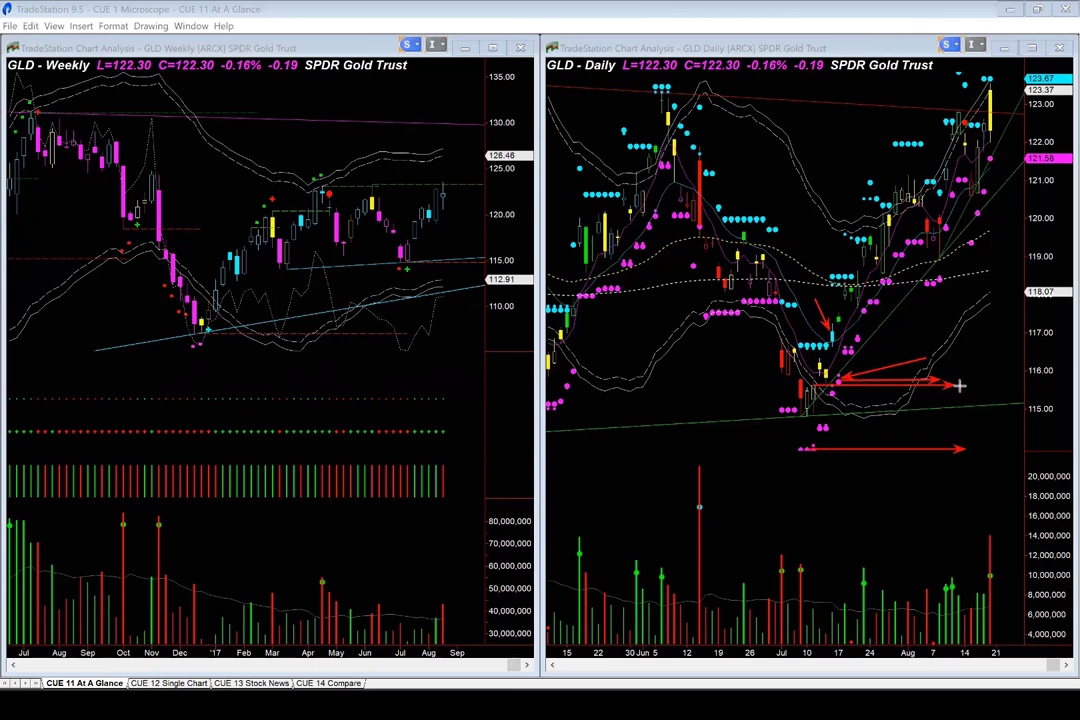
left_click_drag(958, 385, 1025, 383)
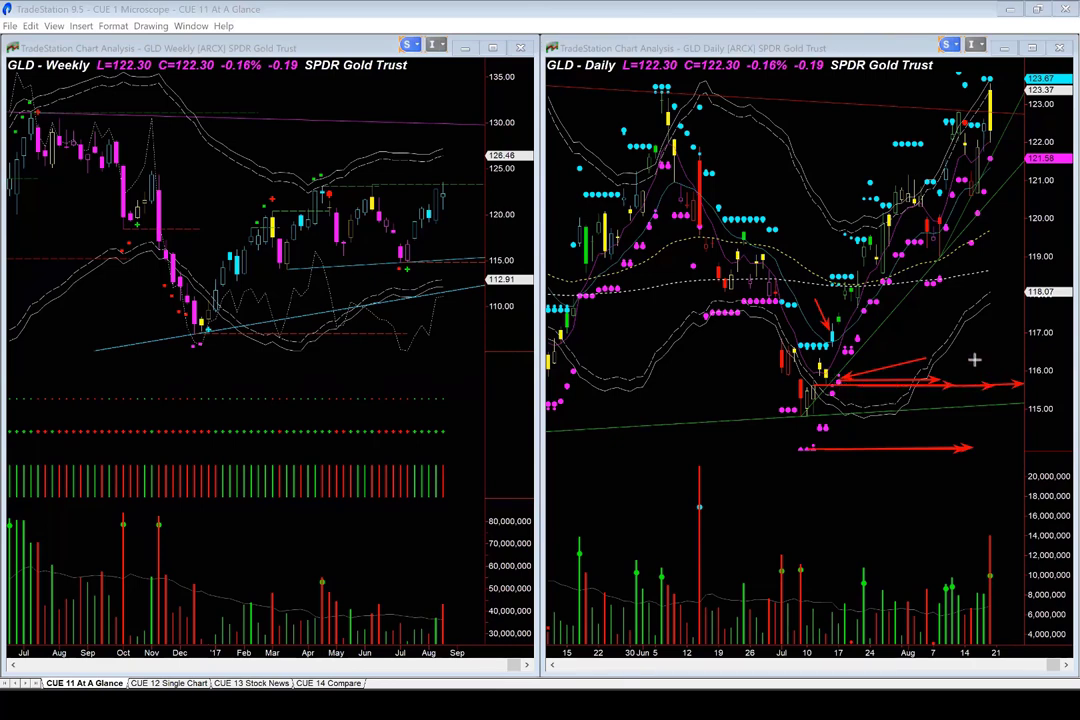
left_click_drag(974, 360, 883, 378)
Mark GLD's level just above 118, the magenta dots between 117 and 118, and the lowest July dots with arrows.
left_click_drag(862, 287, 1014, 287)
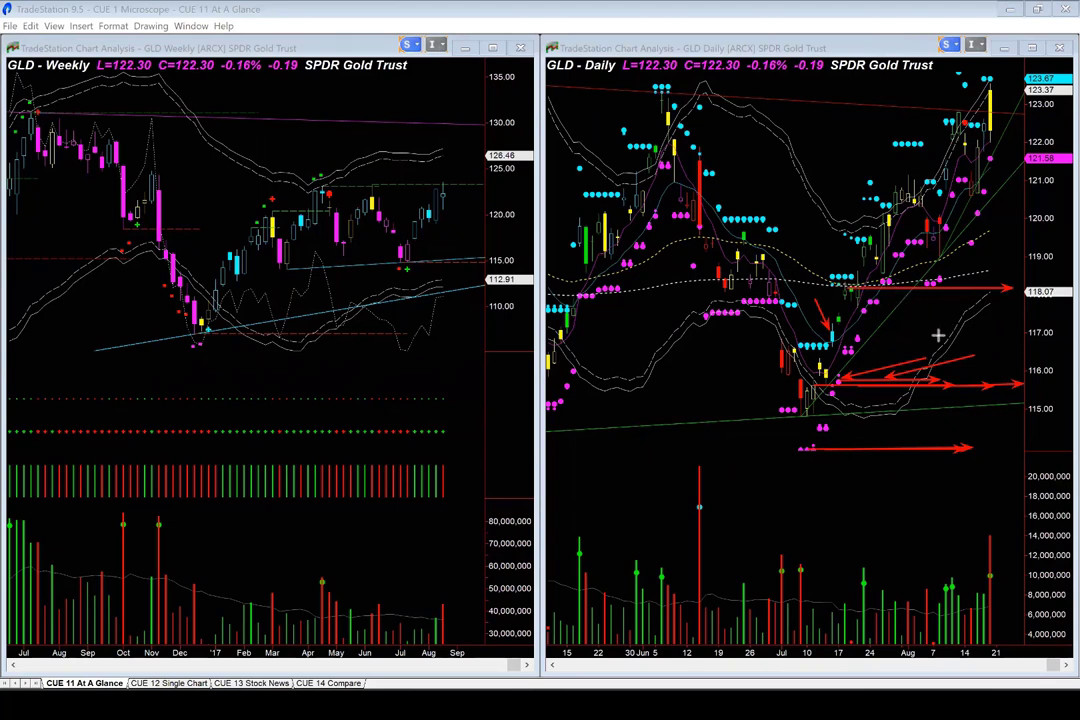
left_click_drag(945, 332, 873, 311)
left_click_drag(740, 432, 803, 447)
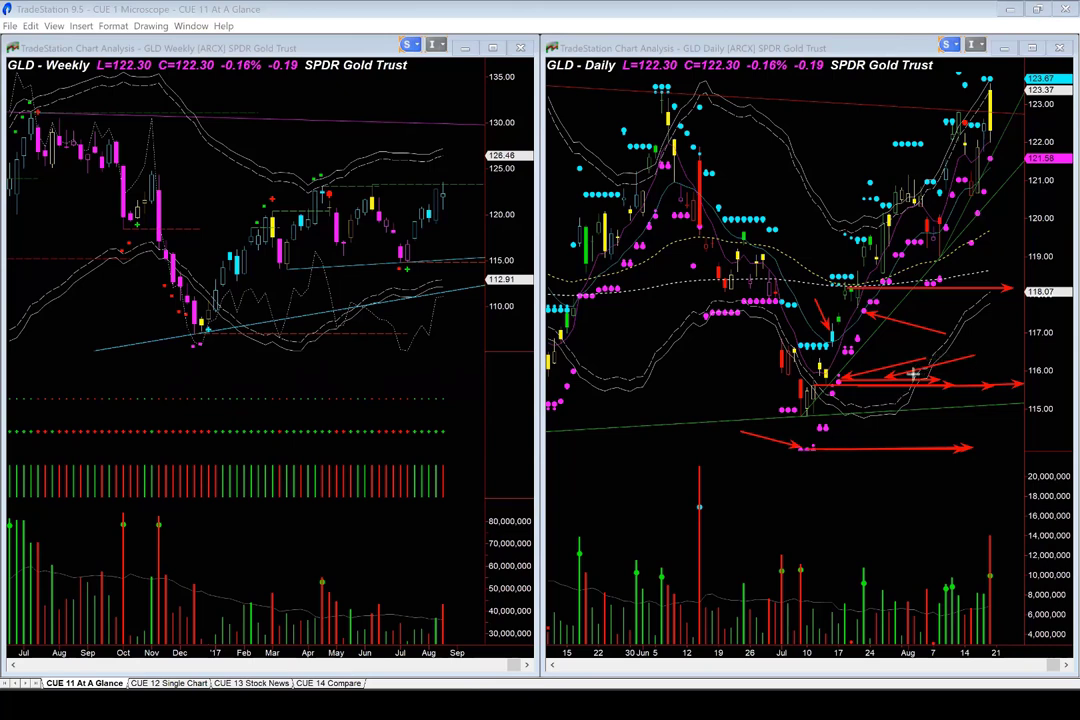
left_click_drag(912, 374, 975, 356)
left_click_drag(946, 318, 866, 311)
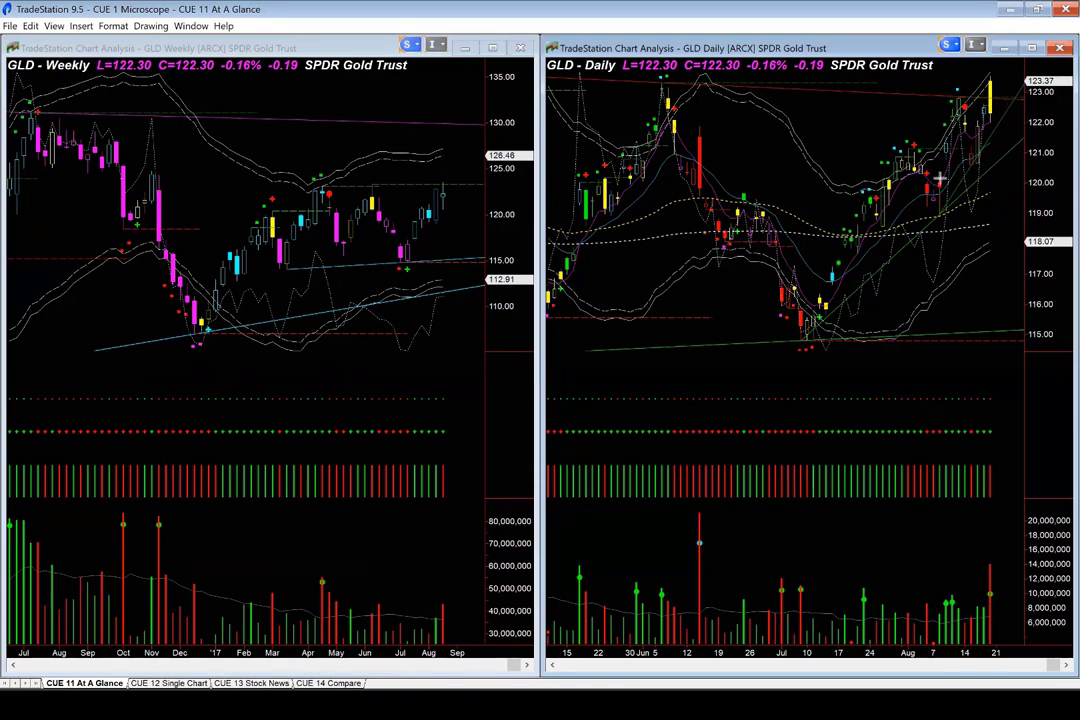
Mark GLD's rising August channel, its 123.37 high on the daily and weekly charts, and the last candle's drop, and clear the arrows.
left_click_drag(938, 80, 893, 143)
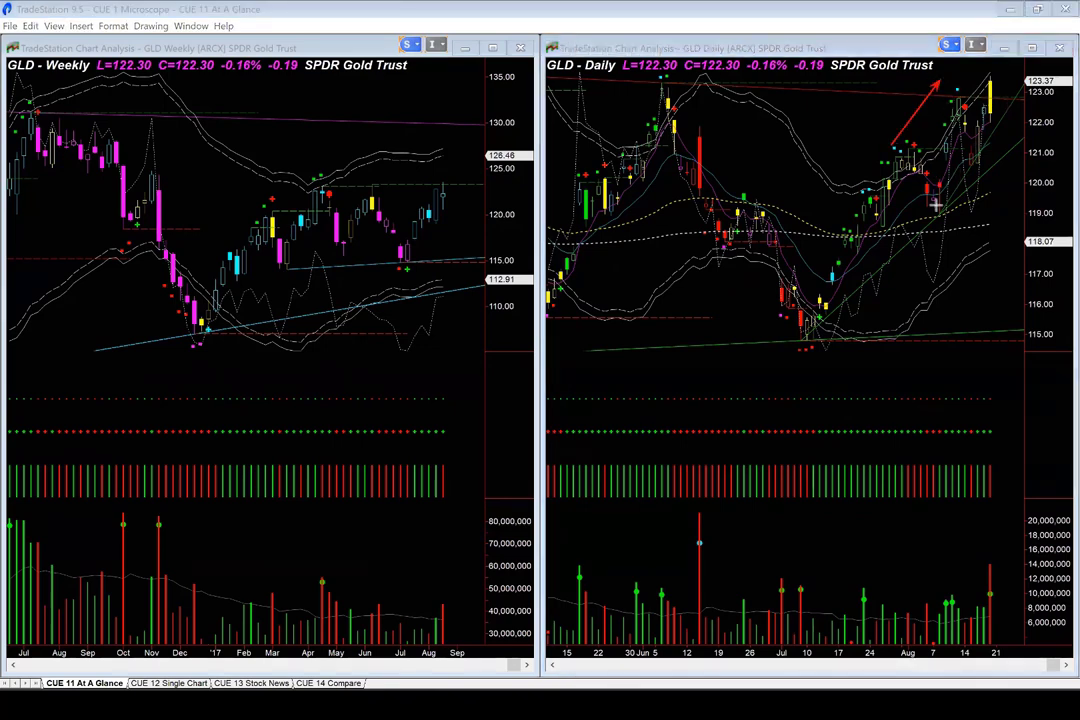
left_click_drag(1003, 140, 941, 226)
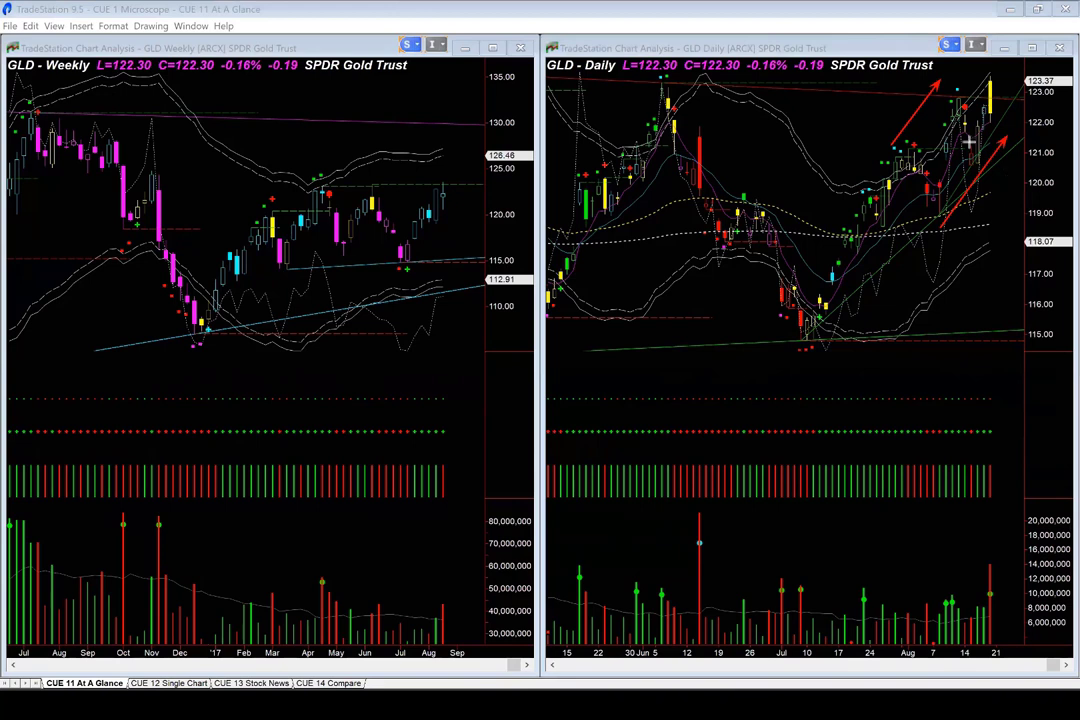
left_click_drag(846, 83, 997, 80)
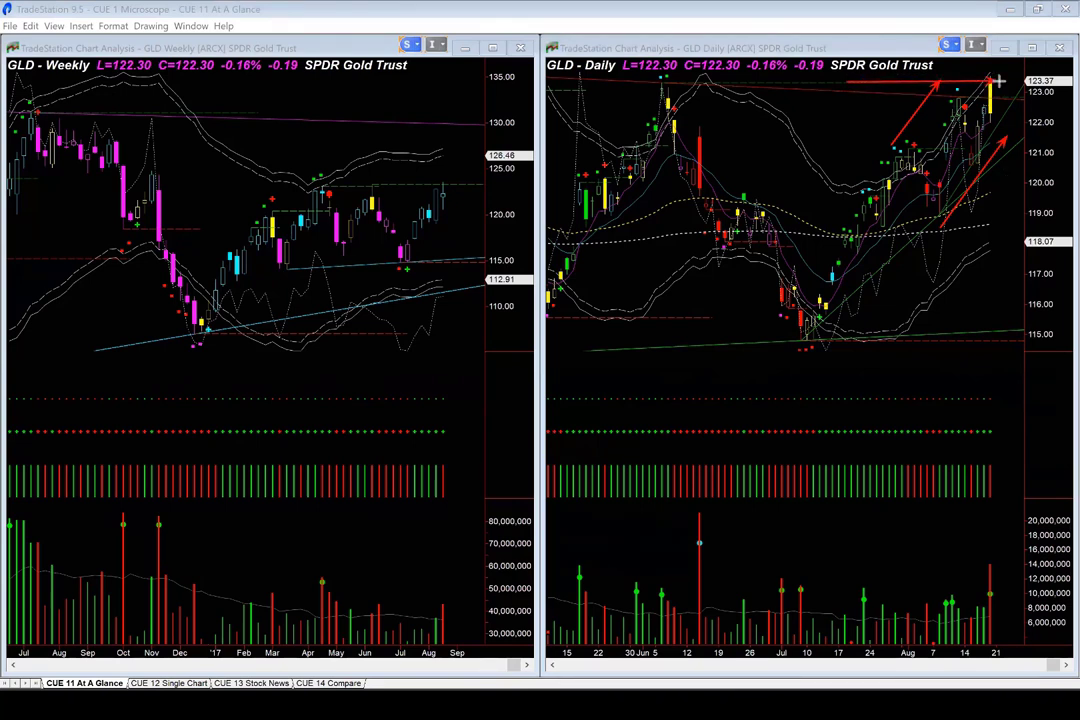
left_click_drag(399, 182, 490, 181)
left_click_drag(990, 82, 1004, 110)
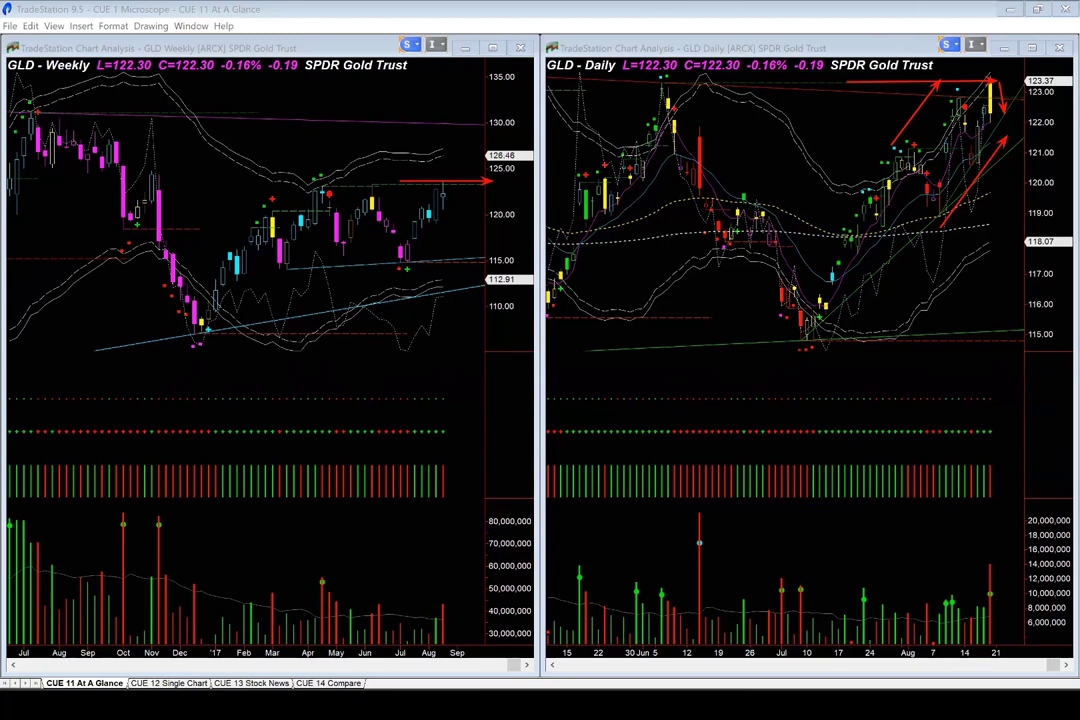
key("Escape")
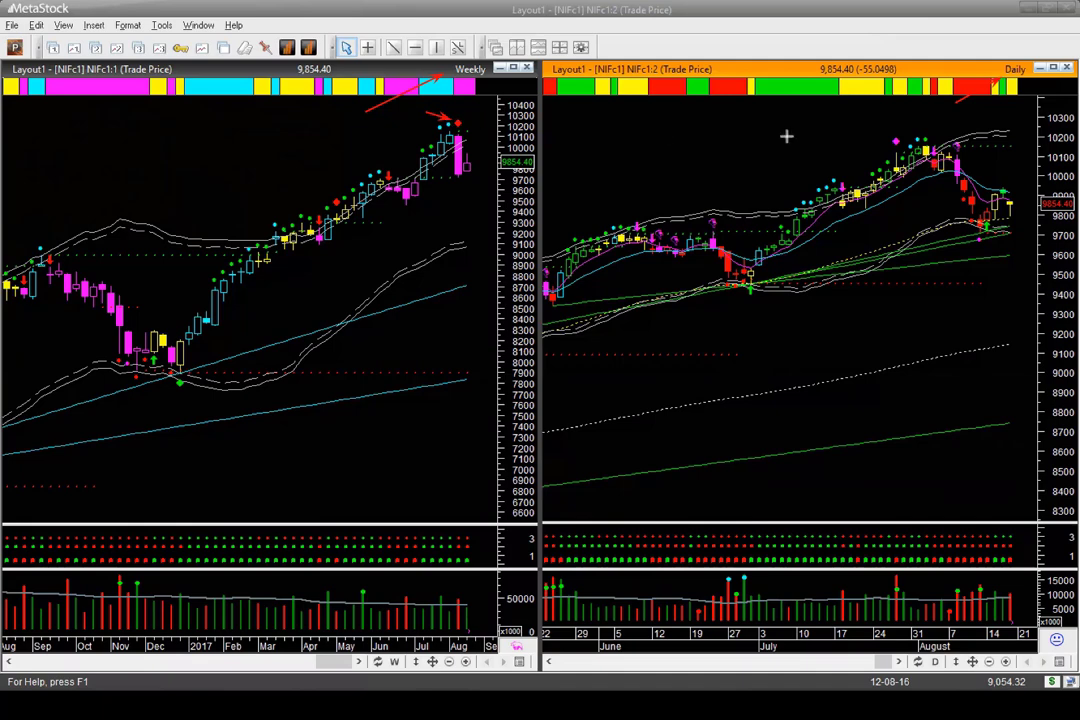
On MetaStock's NIFc1 daily chart, mark the magenta diamond near the top, the August breakdown candle and the rising support line.
left_click_drag(833, 119, 889, 140)
mouse_move(1013, 125)
left_mouse_down()
mouse_move(960, 158)
mouse_move(962, 142)
left_mouse_up()
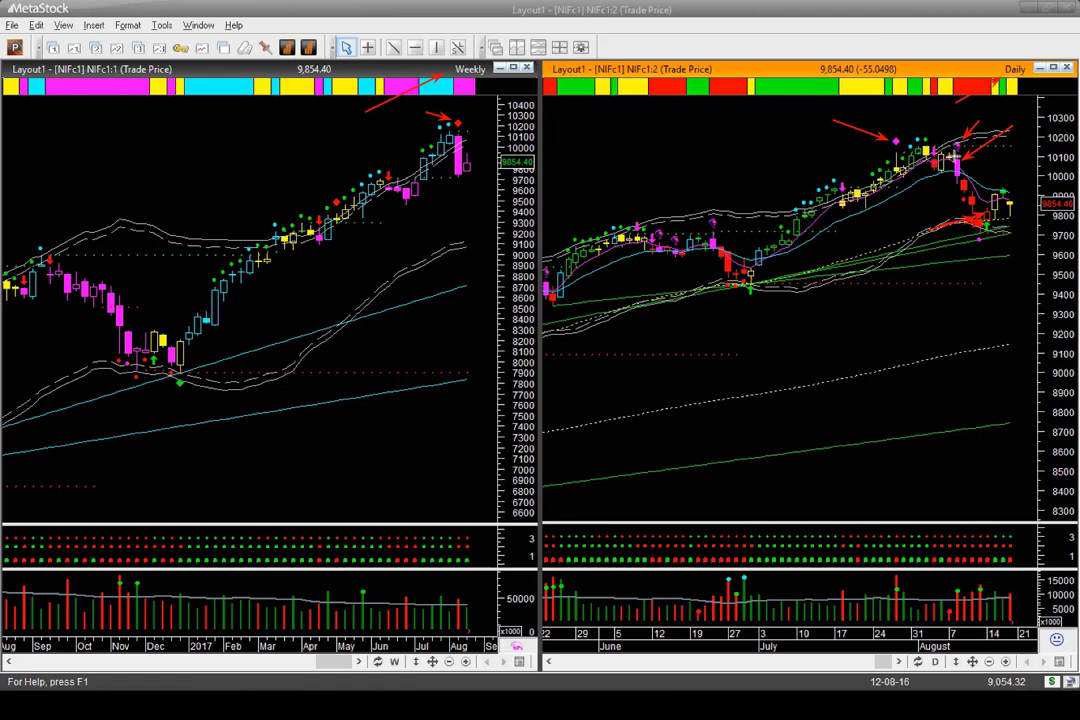
left_click_drag(882, 260, 1049, 223)
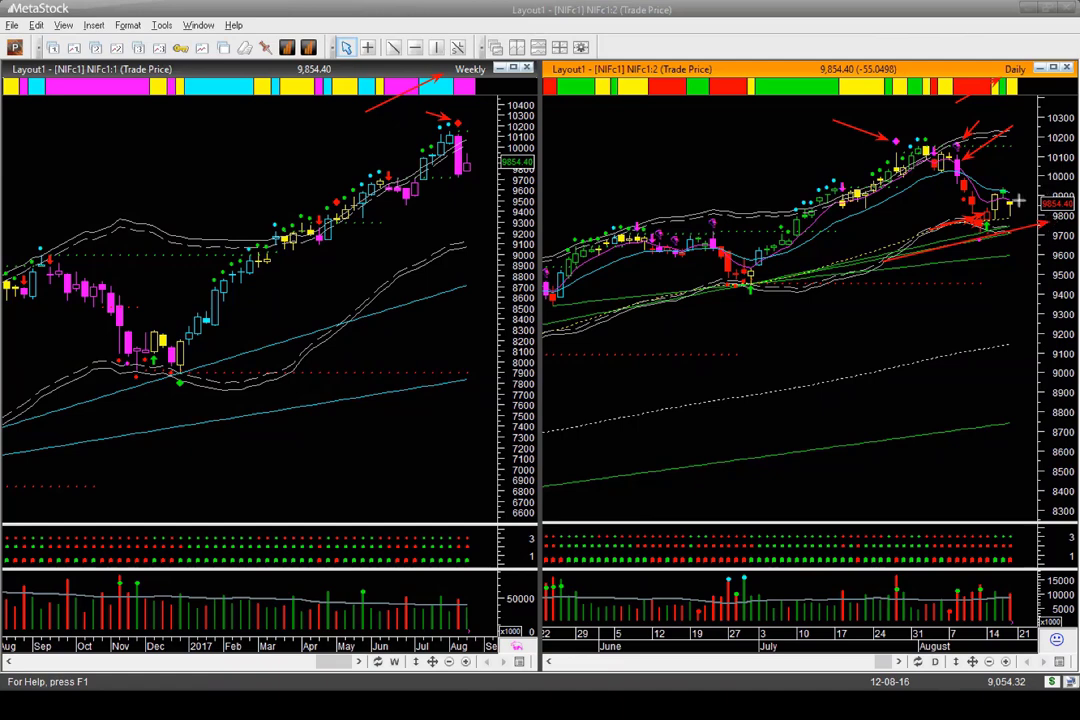
Point an arrow at the last NIFc1 daily candle and clear the arrows from both charts.
left_click_drag(1046, 184, 1017, 203)
key("Escape")
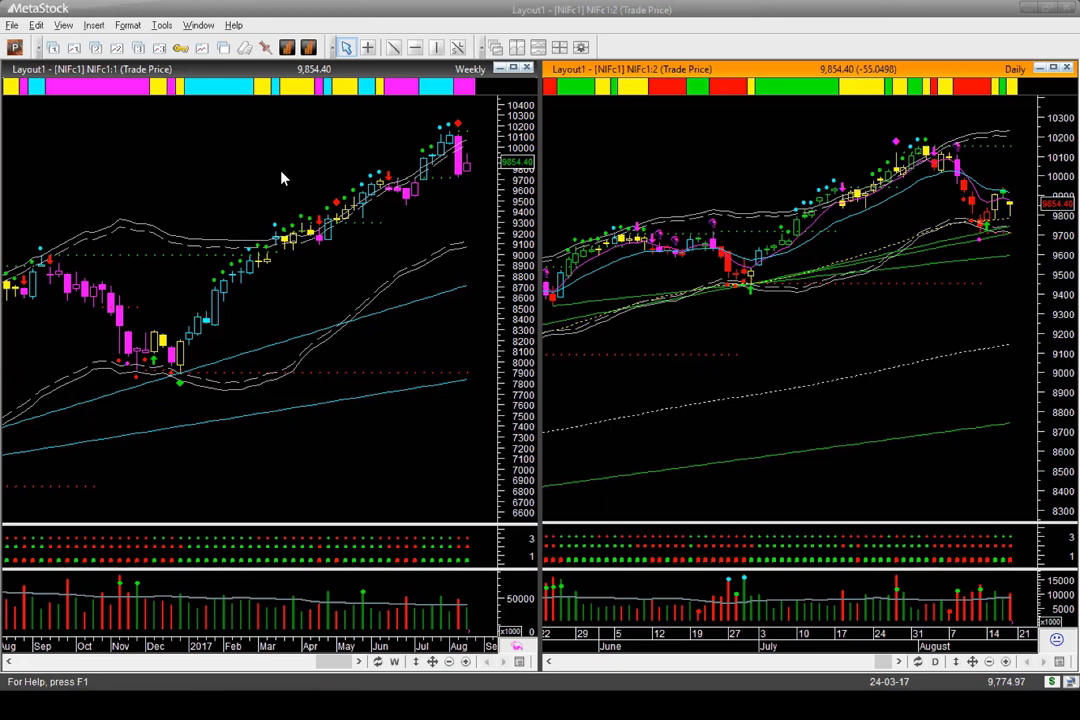
Load AUD= and mark the July rally and the mid-August low on its daily chart with arrows.
type("AUD=")
key("Return")
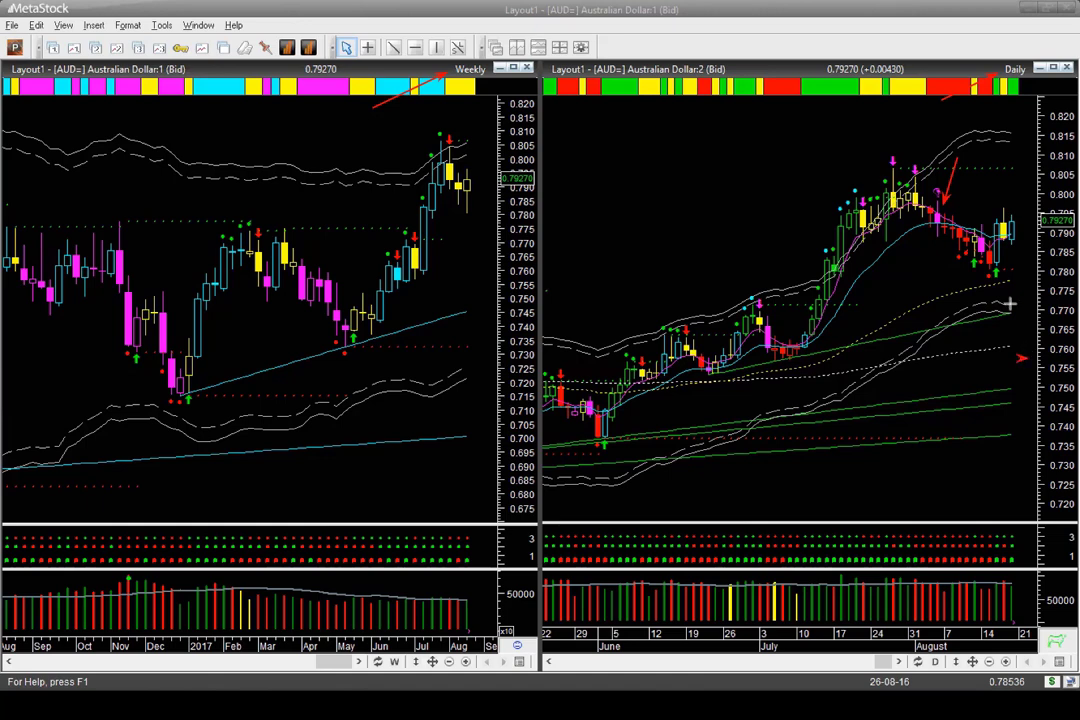
left_click_drag(1019, 357, 1000, 280)
left_click_drag(775, 289, 868, 186)
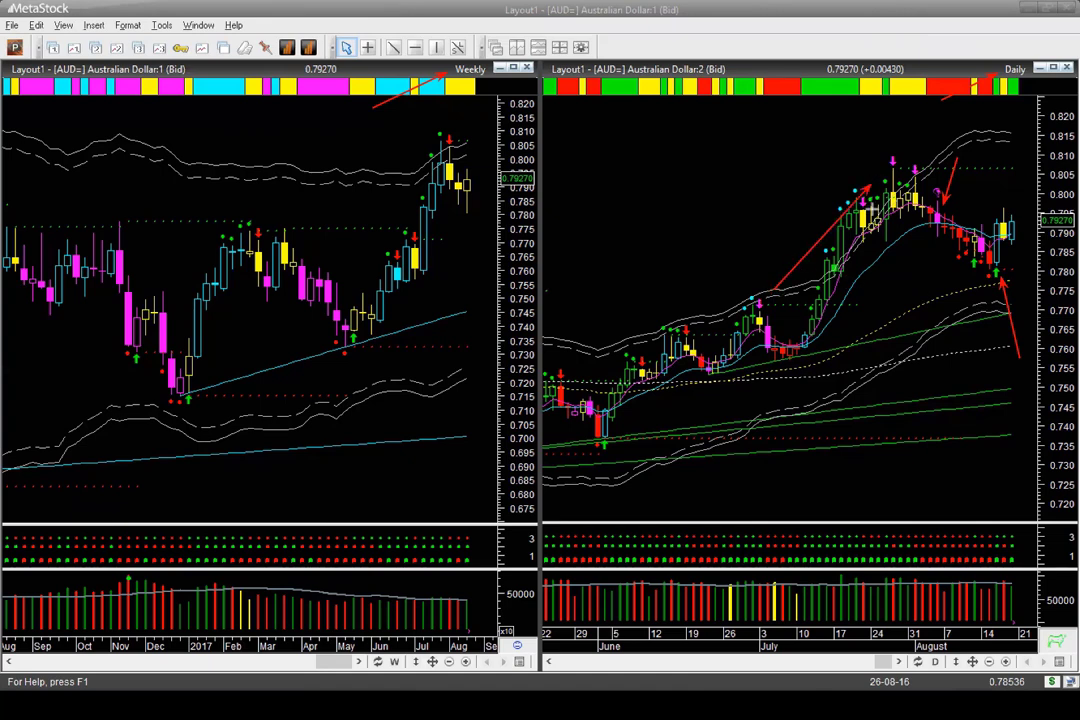
left_click_drag(815, 345, 990, 270)
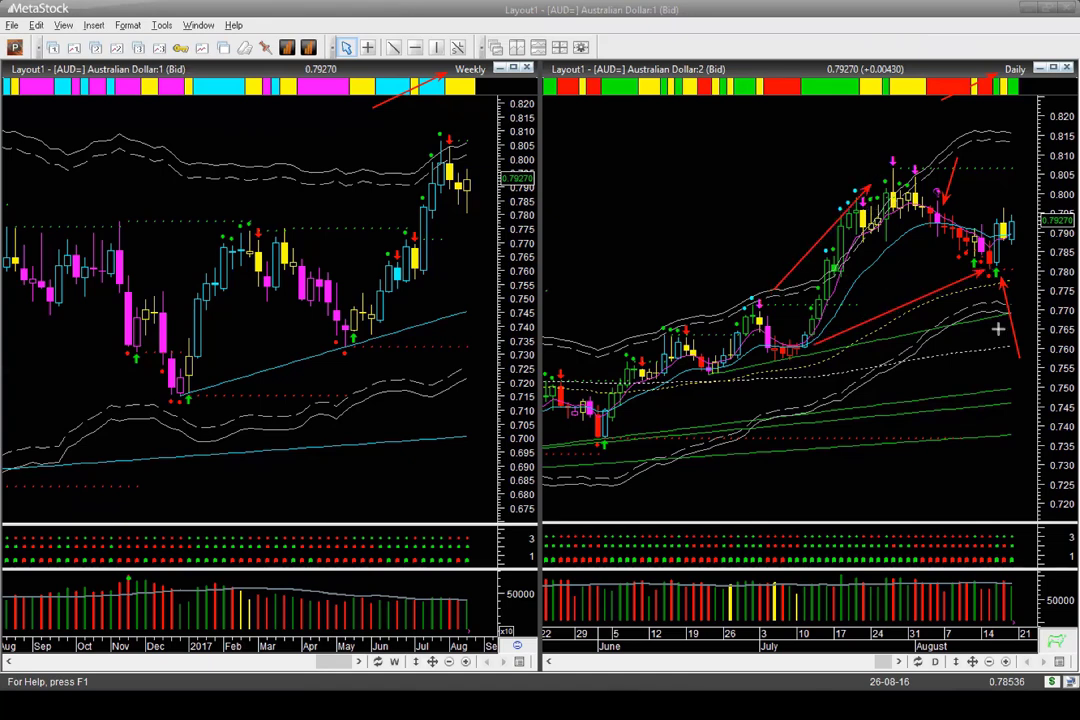
left_click_drag(1043, 338, 1003, 276)
Point arrows at the recent AUD= candles on the weekly and daily charts and extend the daily level near 0.792.
left_click_drag(488, 262, 459, 212)
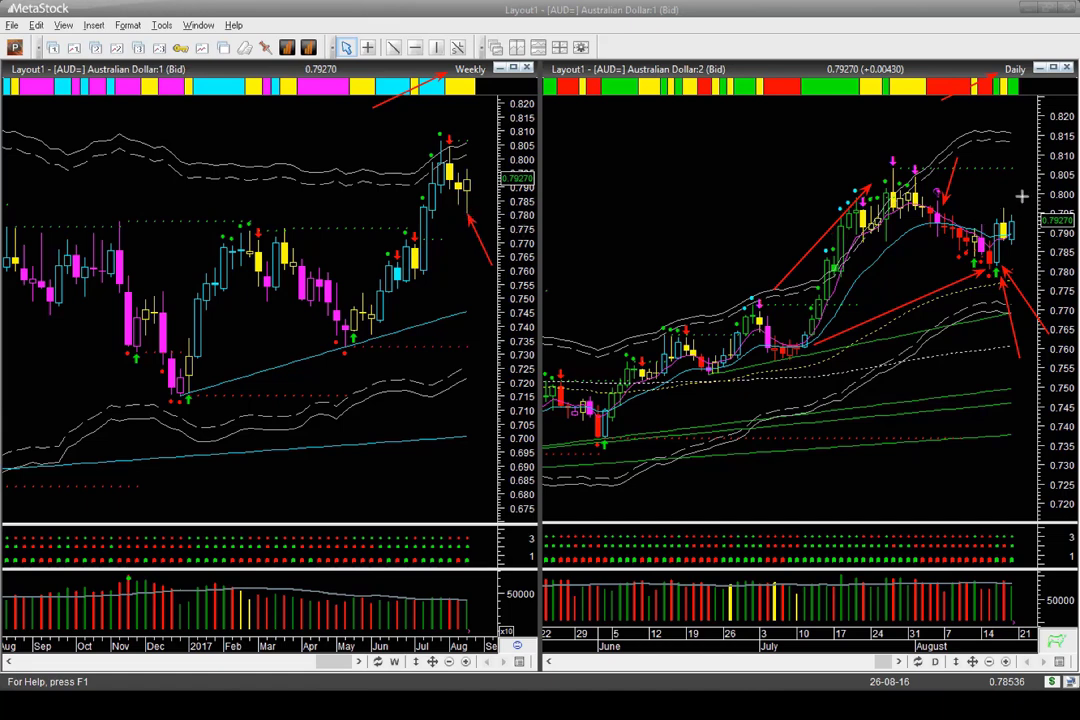
left_click_drag(1028, 193, 1015, 213)
left_click_drag(495, 158, 476, 179)
left_click_drag(1000, 224, 1047, 224)
left_click_drag(546, 220, 473, 195)
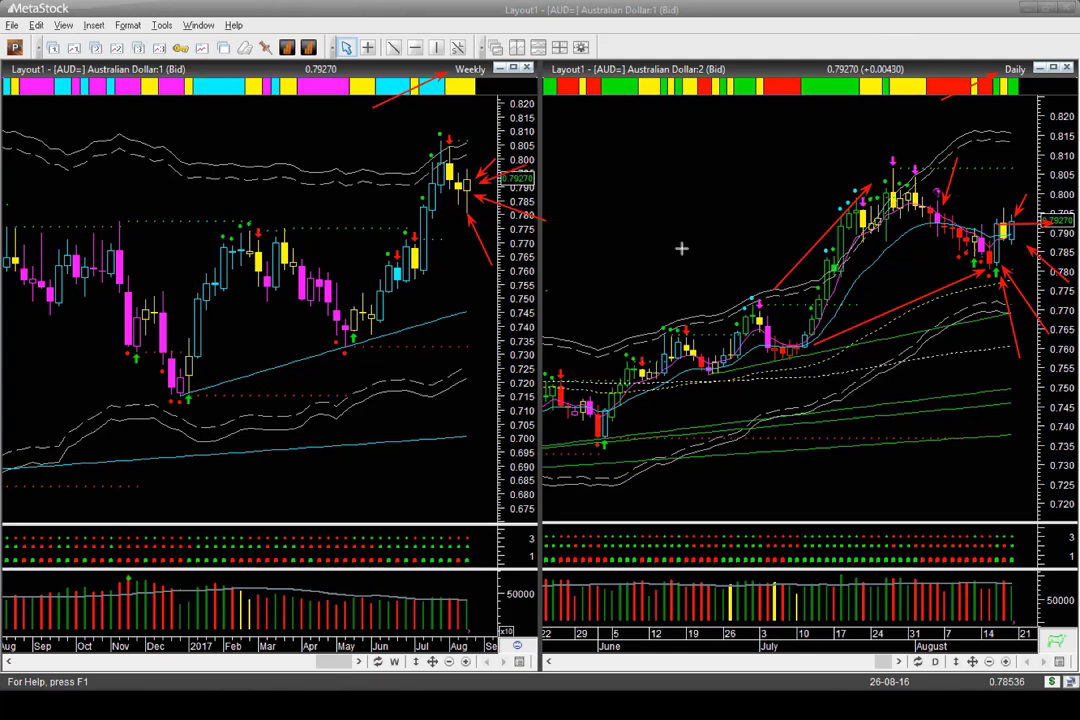
left_click_drag(975, 188, 993, 215)
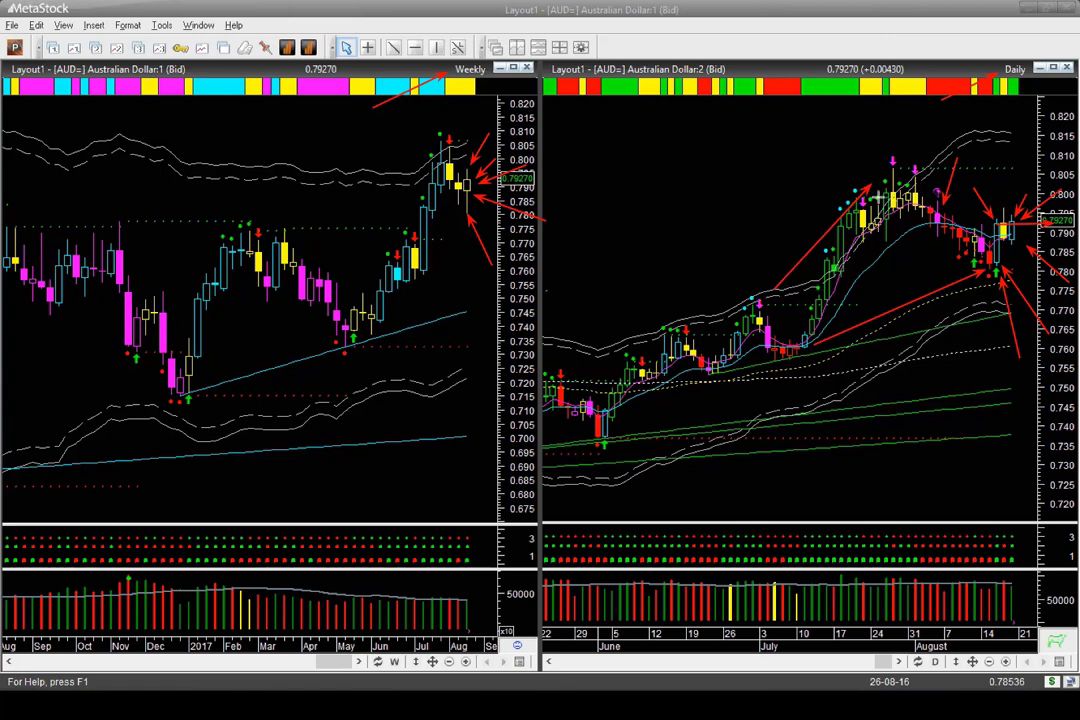
Mark AUD='s July rally, mid-August low and last daily candle's high with further arrows, and clear them all.
left_click_drag(765, 268, 839, 173)
left_click_drag(946, 291, 951, 345)
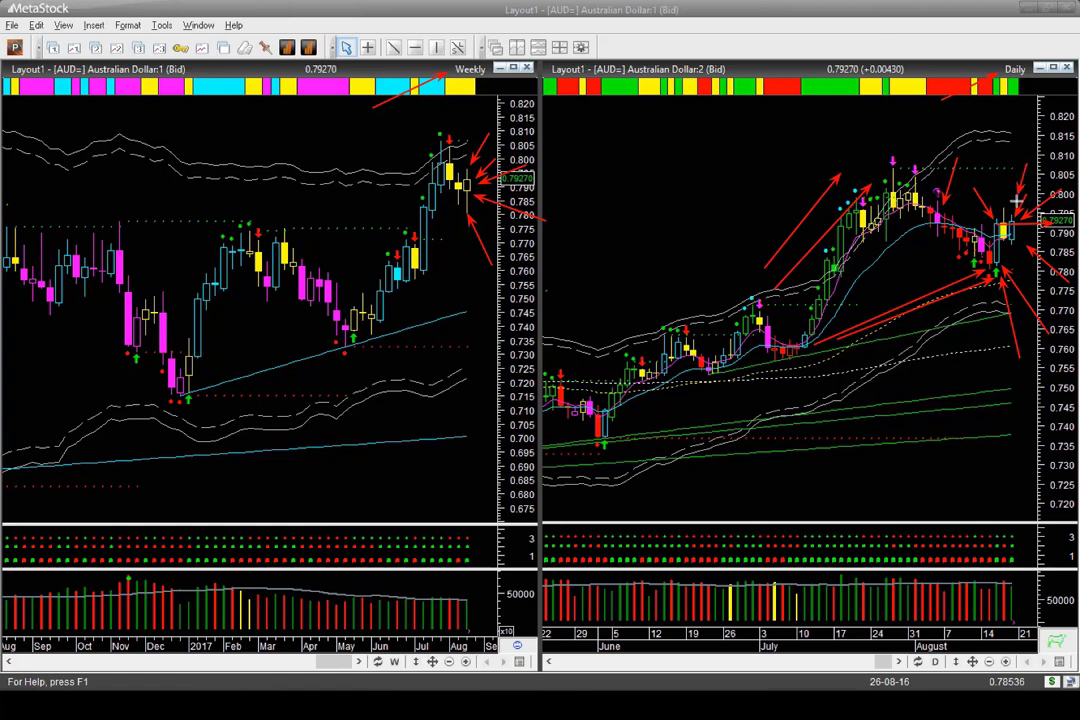
left_click_drag(1027, 170, 1012, 209)
key("Escape")
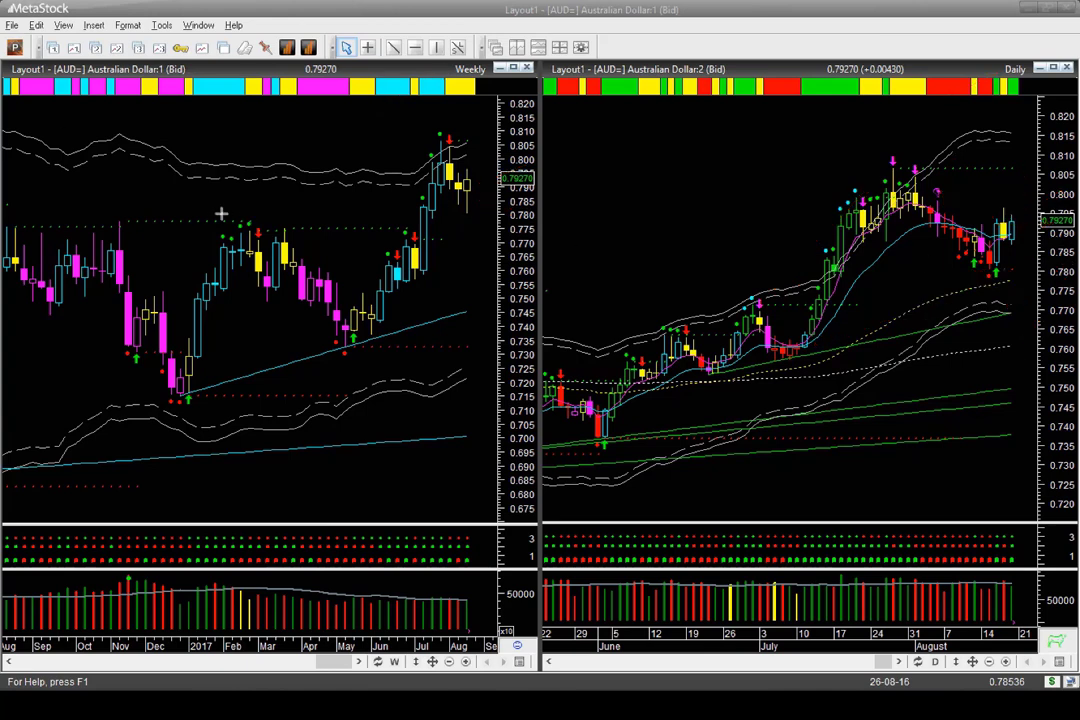
Switch to SGD=, mark the August dips on the daily chart, and extend the current price level on both charts.
key("Page_Down")
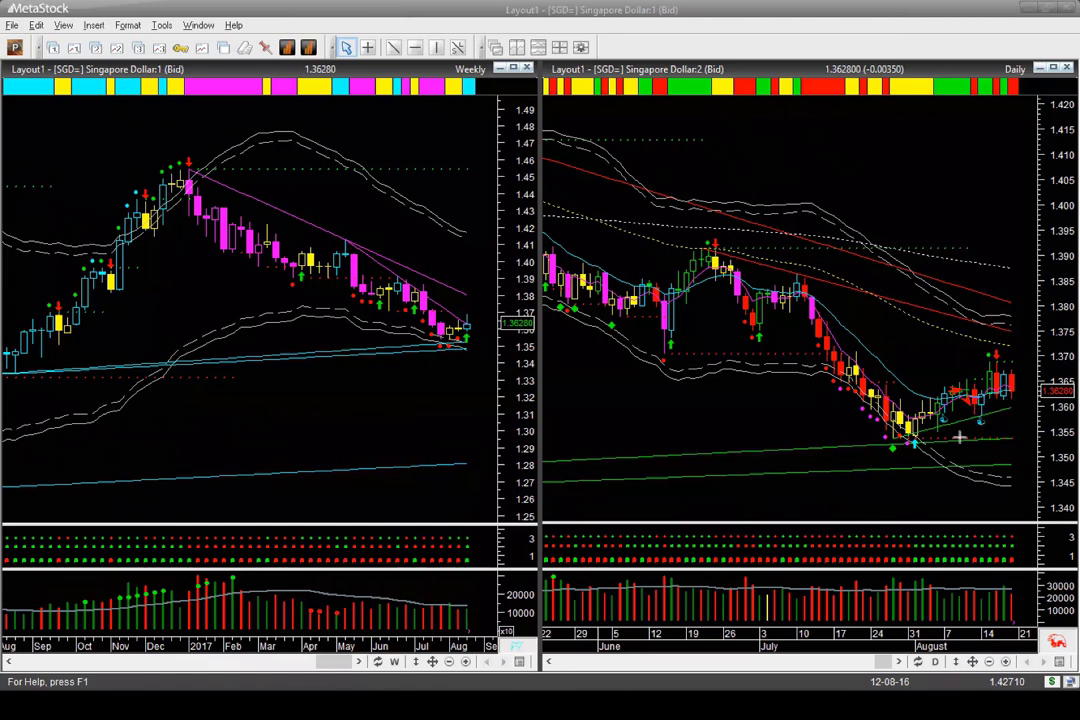
left_click_drag(962, 436, 986, 412)
left_click_drag(1013, 388, 1040, 387)
left_click_drag(466, 325, 483, 325)
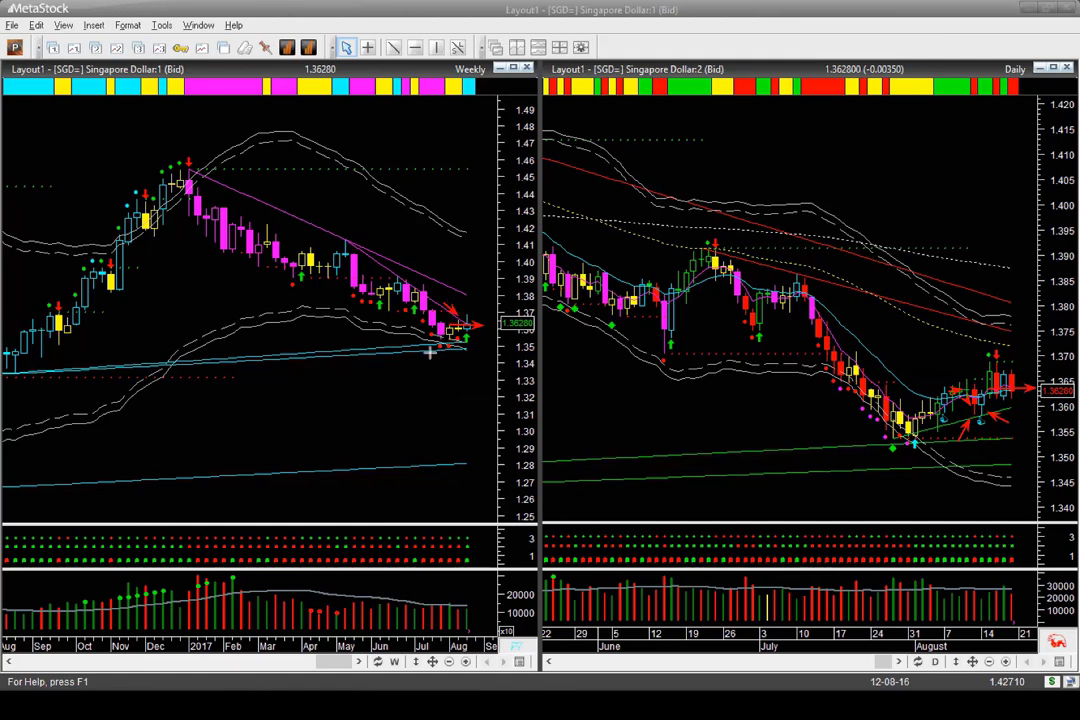
Mark SGD='s weekly support line near 1.35 and the last weekly candle and its high with arrows, and clear them.
left_click_drag(430, 351, 485, 352)
left_click_drag(500, 293, 476, 316)
left_click_drag(482, 258, 467, 307)
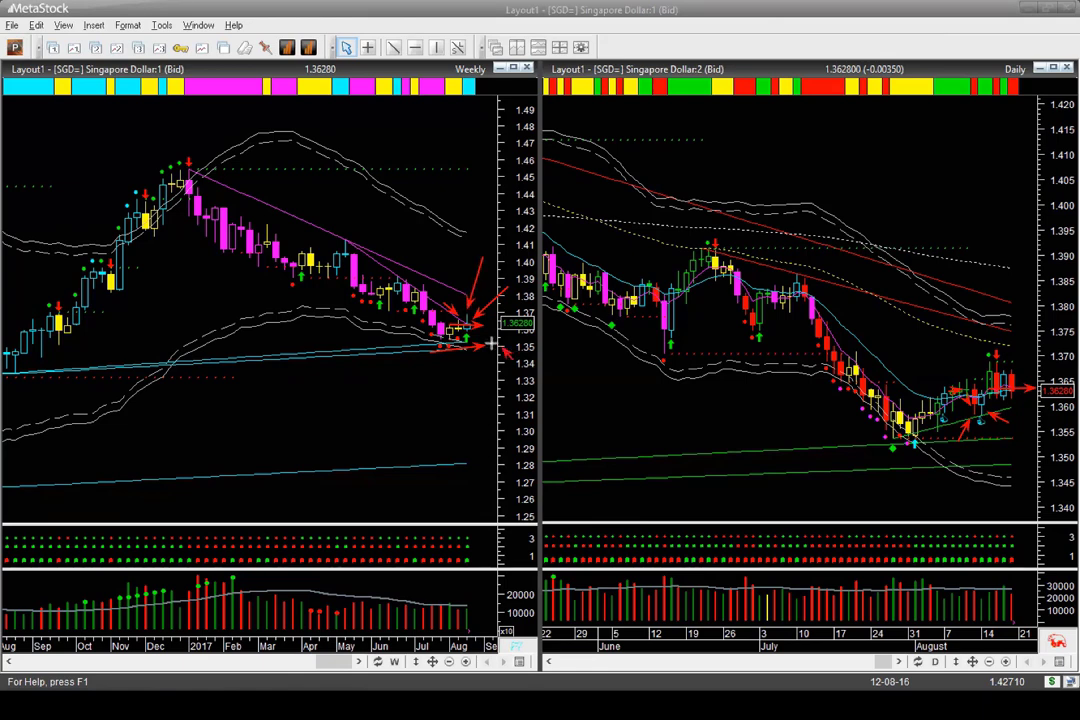
left_click_drag(510, 353, 470, 328)
left_click_drag(534, 318, 472, 320)
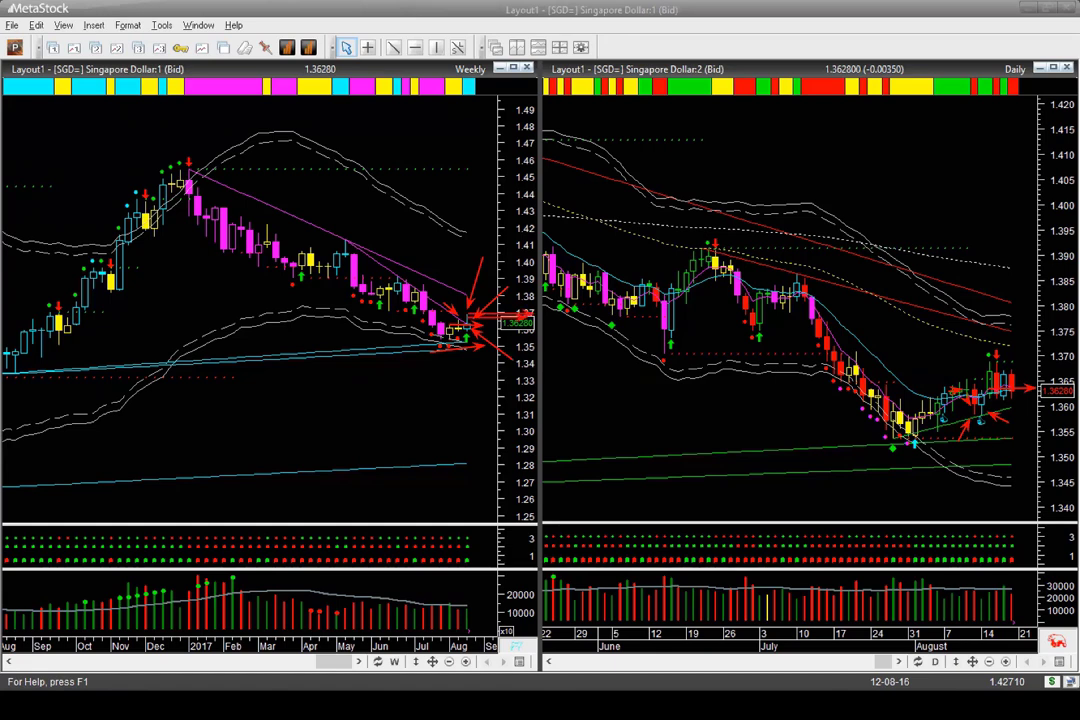
key("Escape")
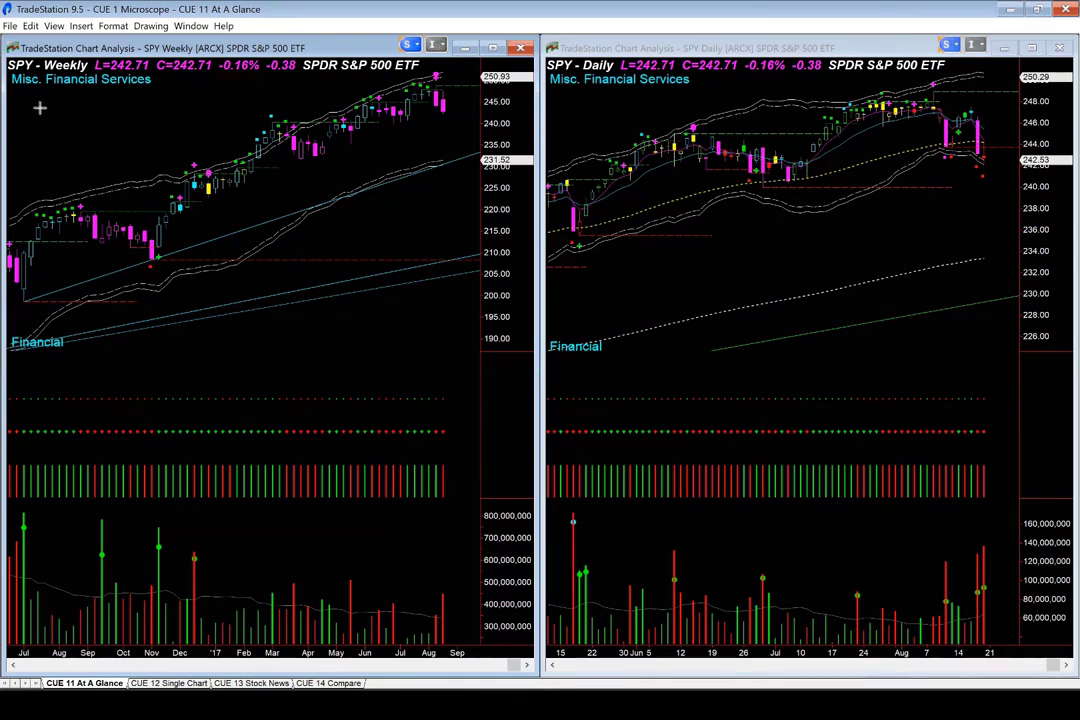
On TradeStation's SPY charts, mark the Weekly and Daily labels, the weekly magenta signal at the top, and the August drop.
left_click_drag(33, 112, 62, 81)
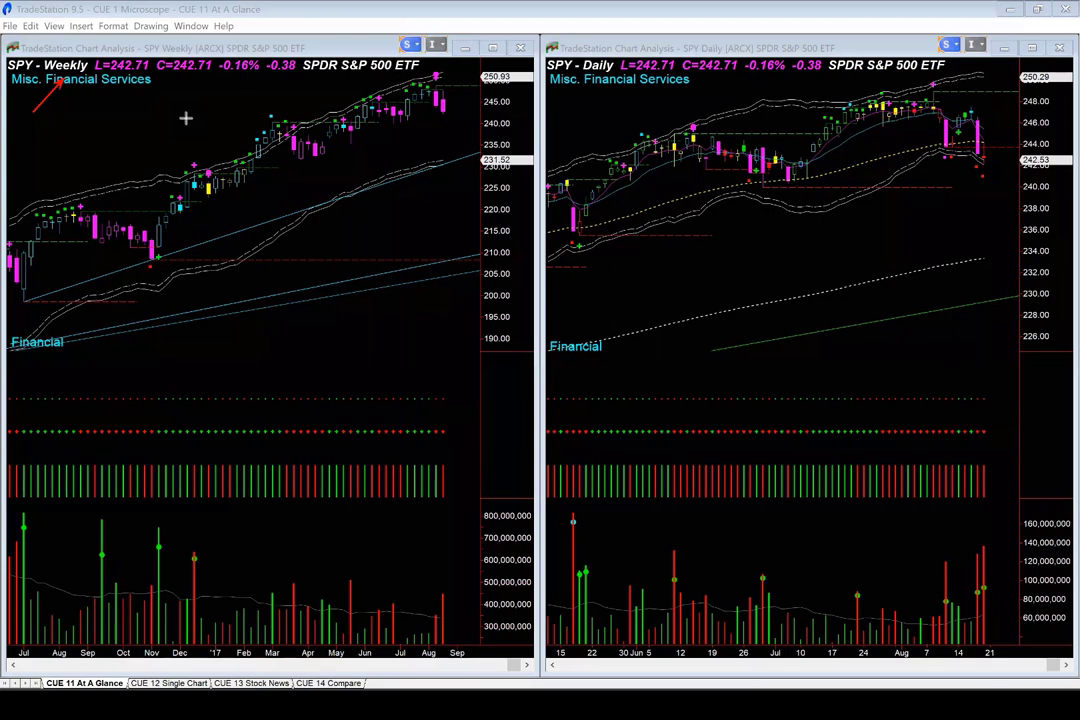
left_click_drag(571, 104, 600, 74)
left_click_drag(484, 67, 448, 74)
left_click_drag(447, 97, 461, 119)
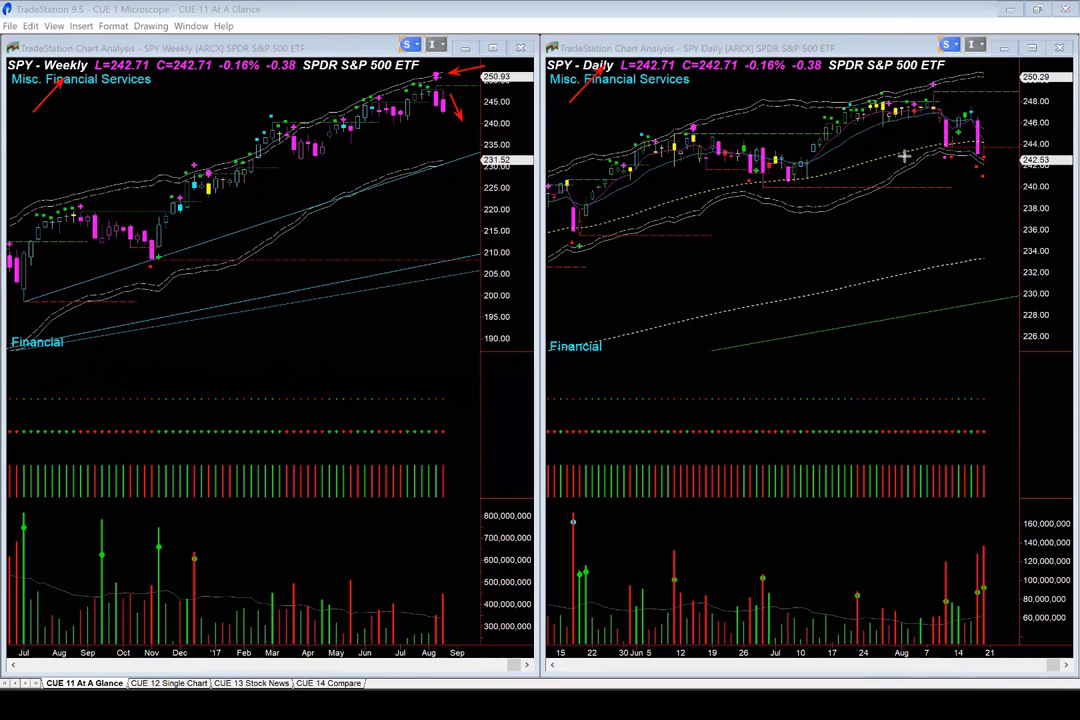
Mark SPY's mid-August daily drop, rebound and last big magenta candle with arrows, and extend levels near 245 and 243.
left_click_drag(900, 156, 950, 148)
mouse_move(946, 140)
left_mouse_down()
mouse_move(968, 98)
mouse_move(980, 113)
left_mouse_up()
left_click_drag(1028, 112, 984, 127)
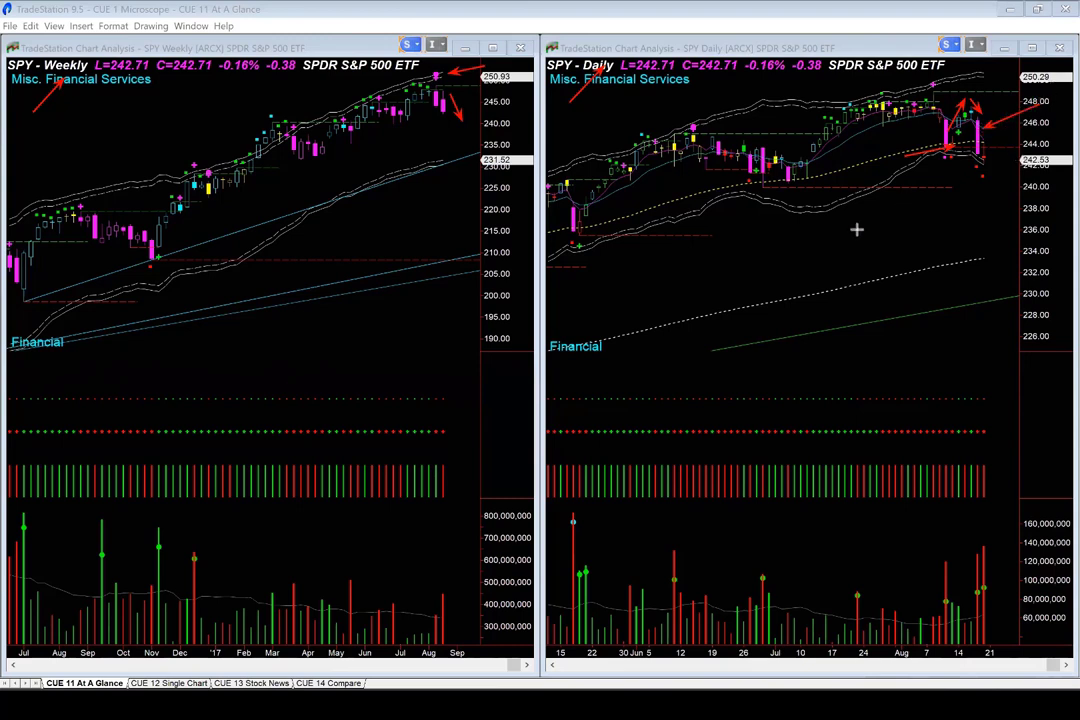
left_click_drag(851, 242, 970, 157)
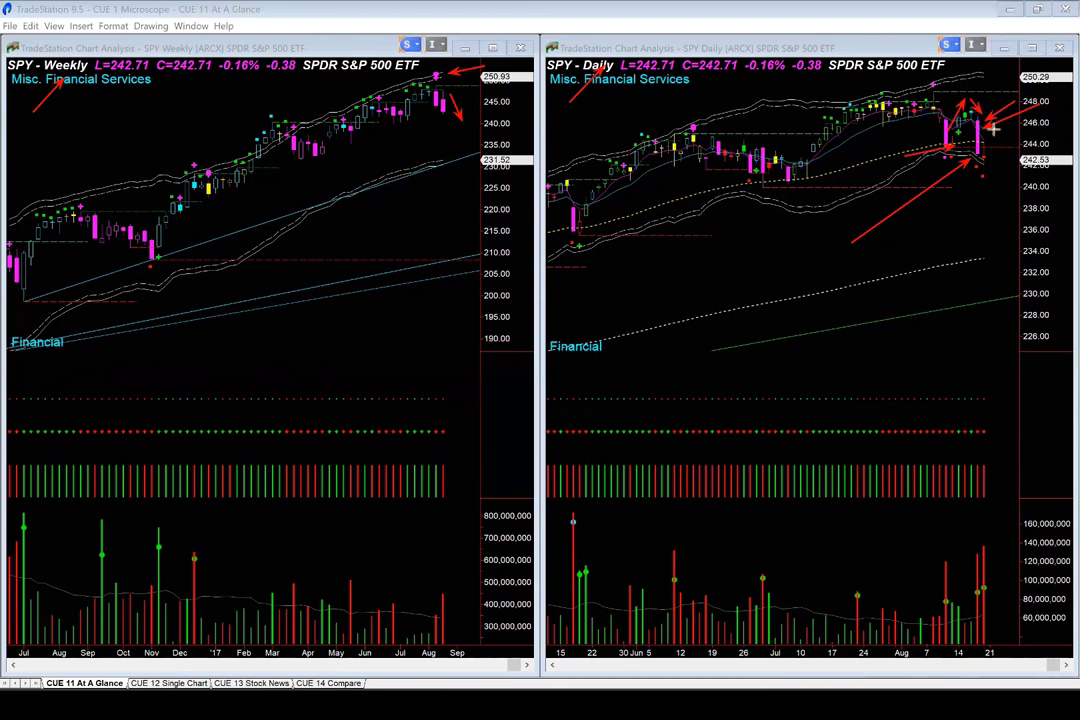
left_click_drag(978, 127, 1044, 127)
left_click_drag(974, 151, 1022, 158)
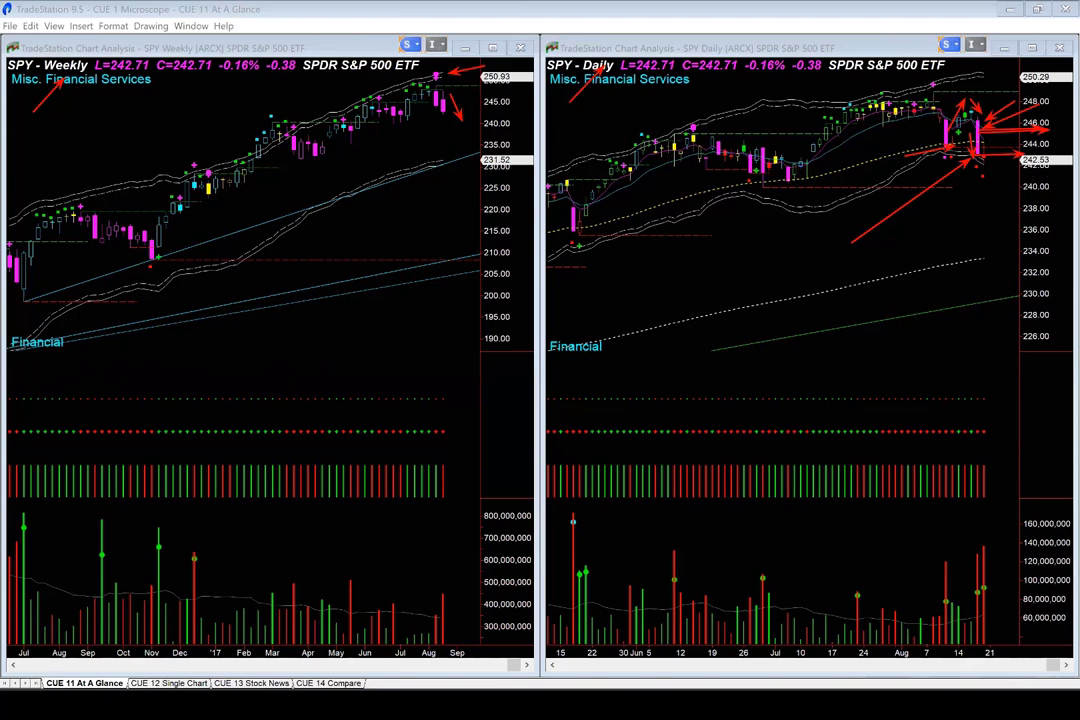
Open the SPY 10 min chart and point arrows at its interval label and the opening drop on 8/17.
key("ctrl+Tab")
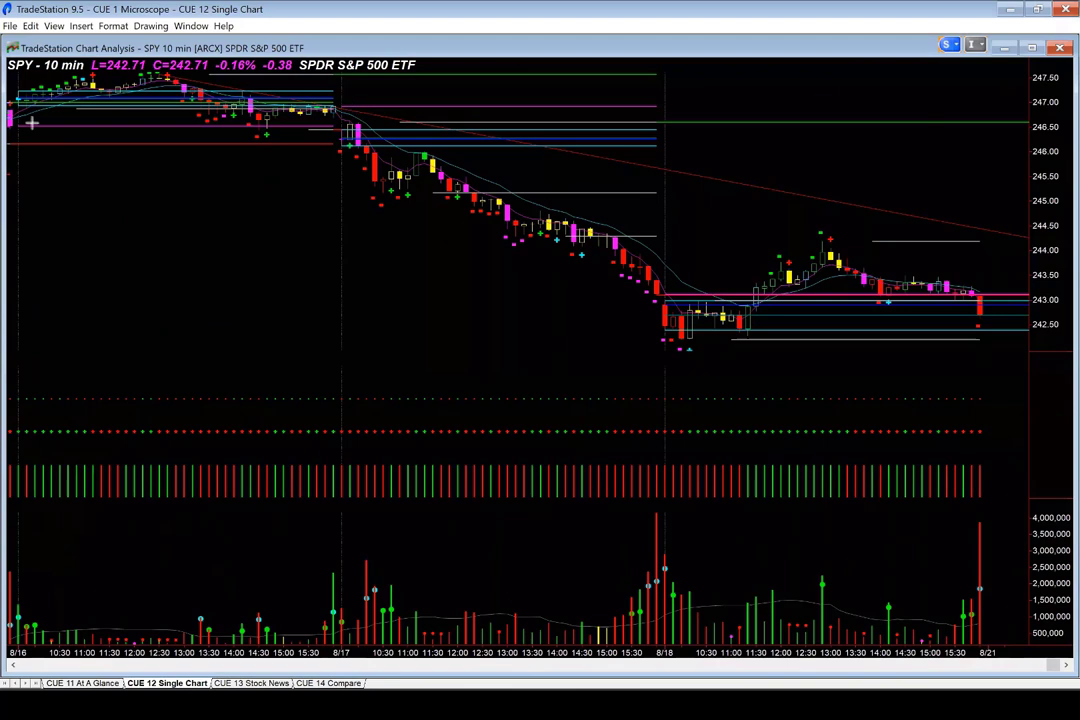
left_click_drag(21, 186, 61, 79)
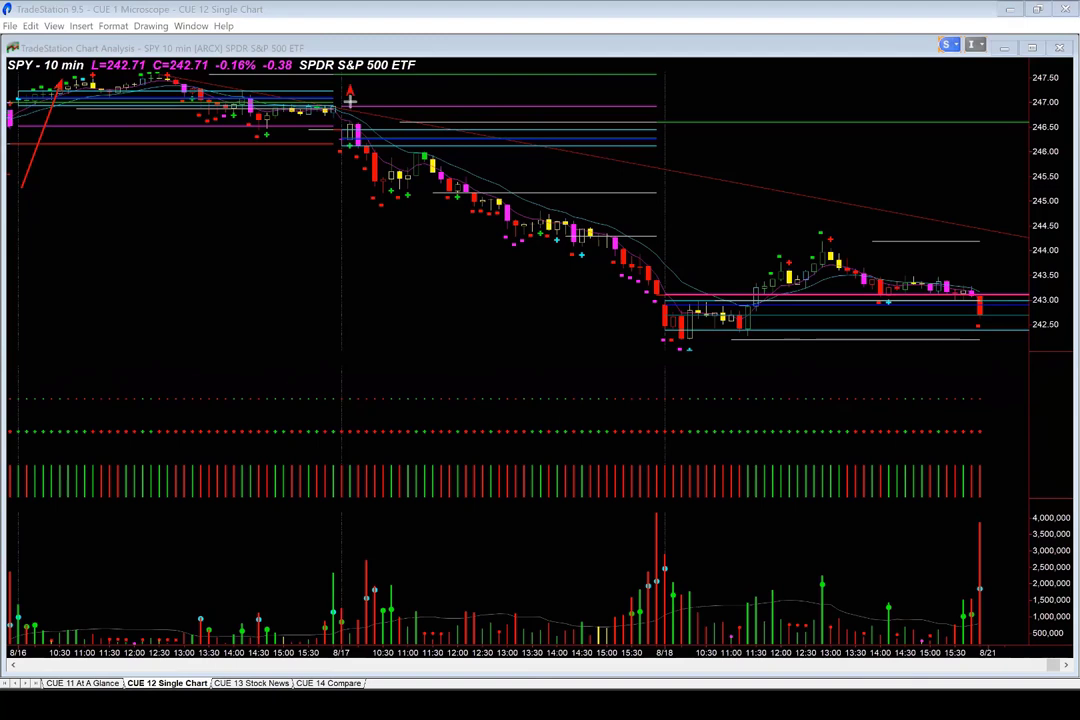
left_click_drag(350, 93, 385, 128)
left_click_drag(245, 205, 338, 150)
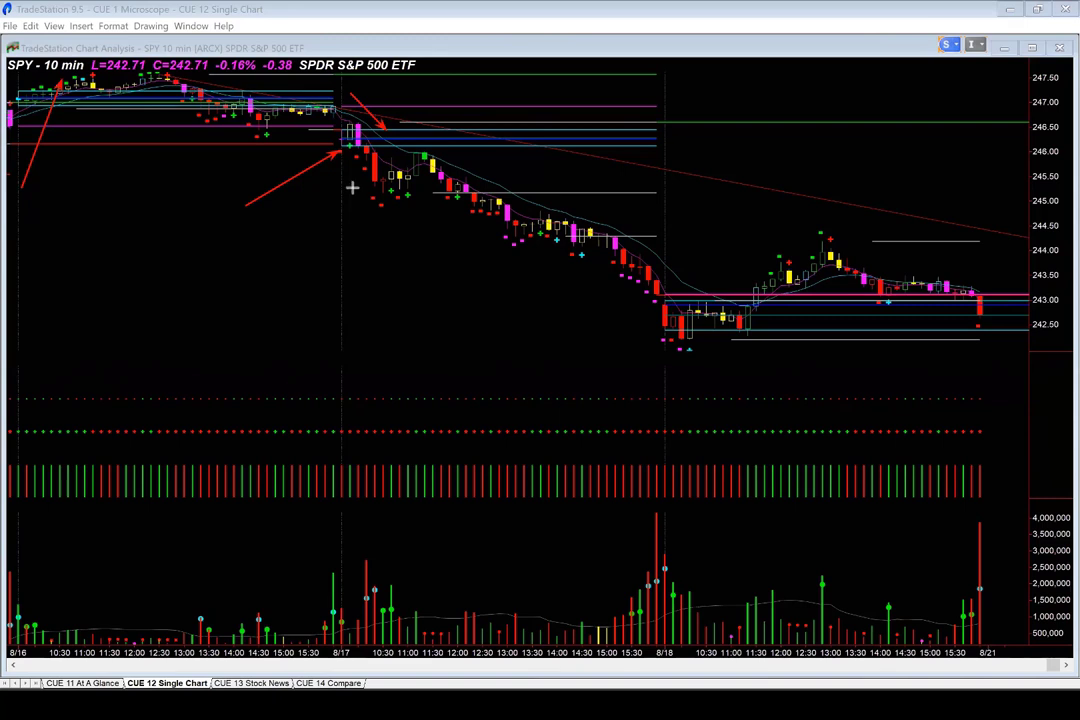
Mark the 8/17 breakdown candle with arrows and draw horizontal arrows at the levels above 246.50 and at 246.00.
left_click(390, 145)
left_click(290, 218)
left_click(359, 159)
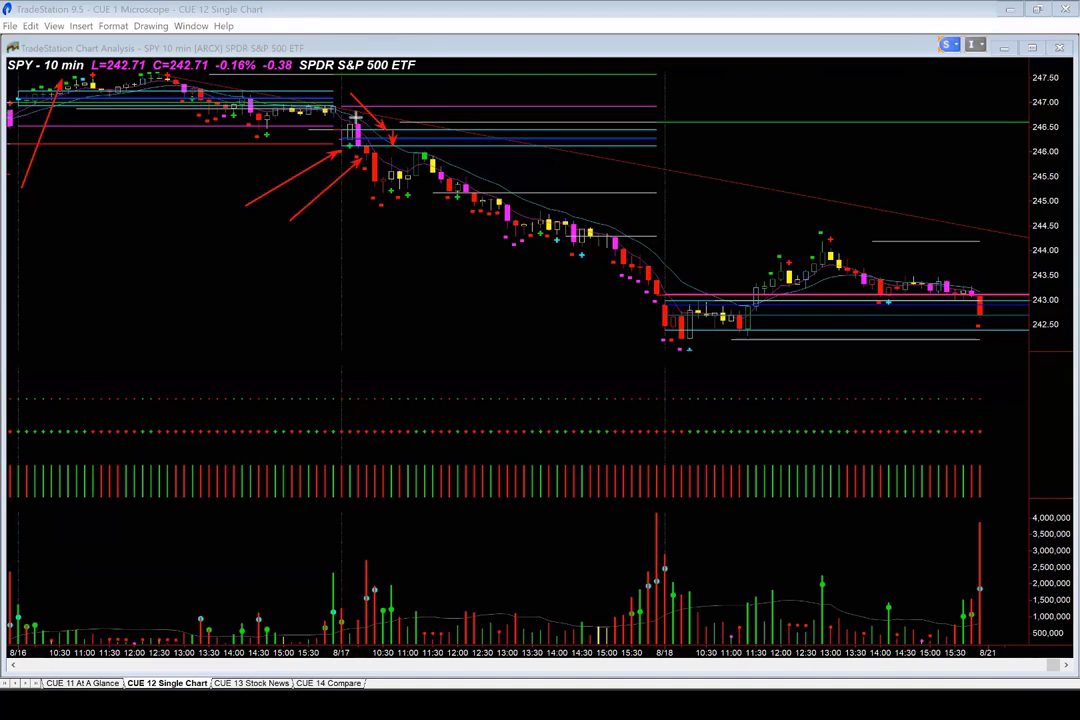
left_click(353, 113)
left_click(420, 119)
left_click(366, 150)
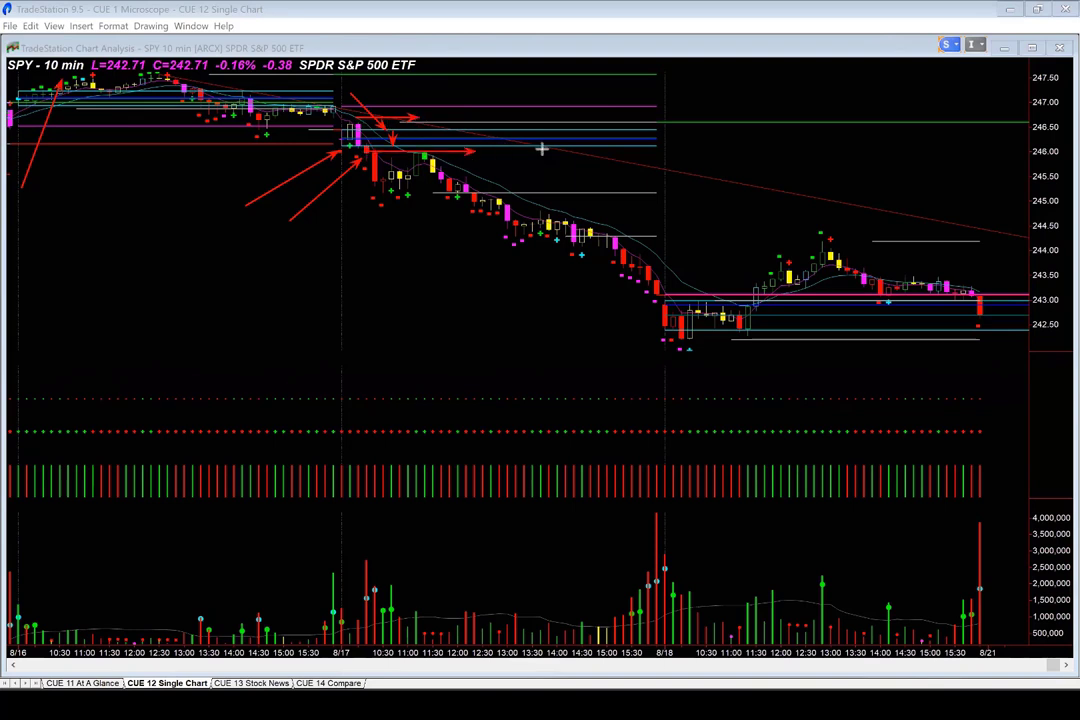
left_click(540, 150)
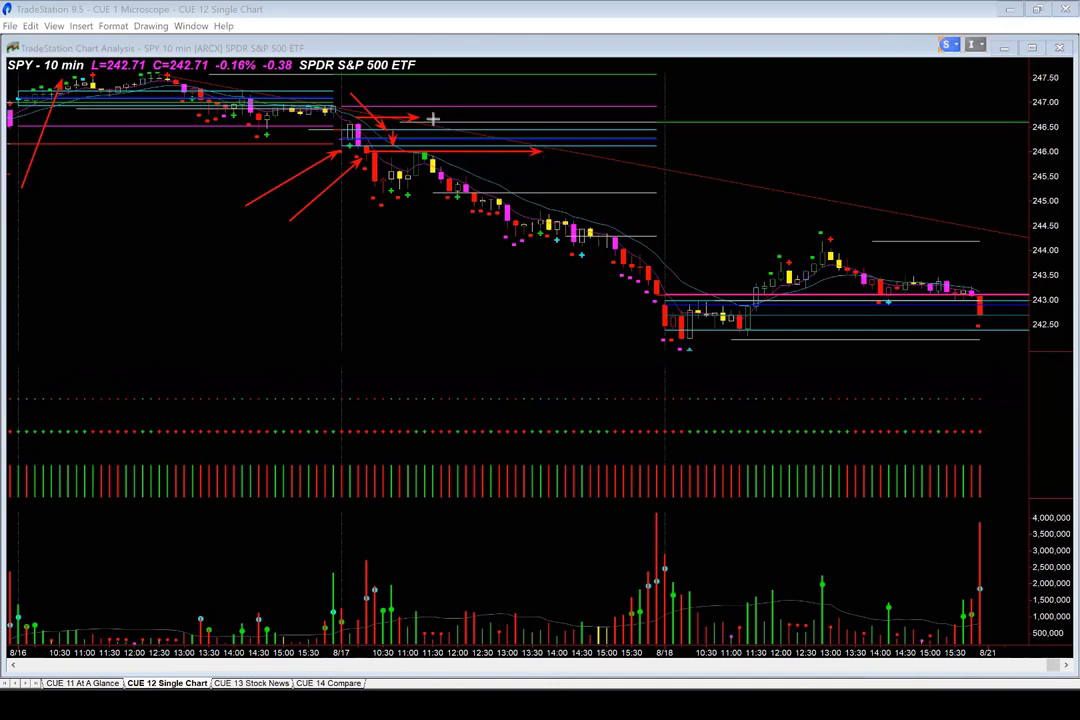
Draw a horizontal arrow along the level just above 245.00 and two downward arrows between the successive stop levels.
left_click(424, 193)
left_click(620, 193)
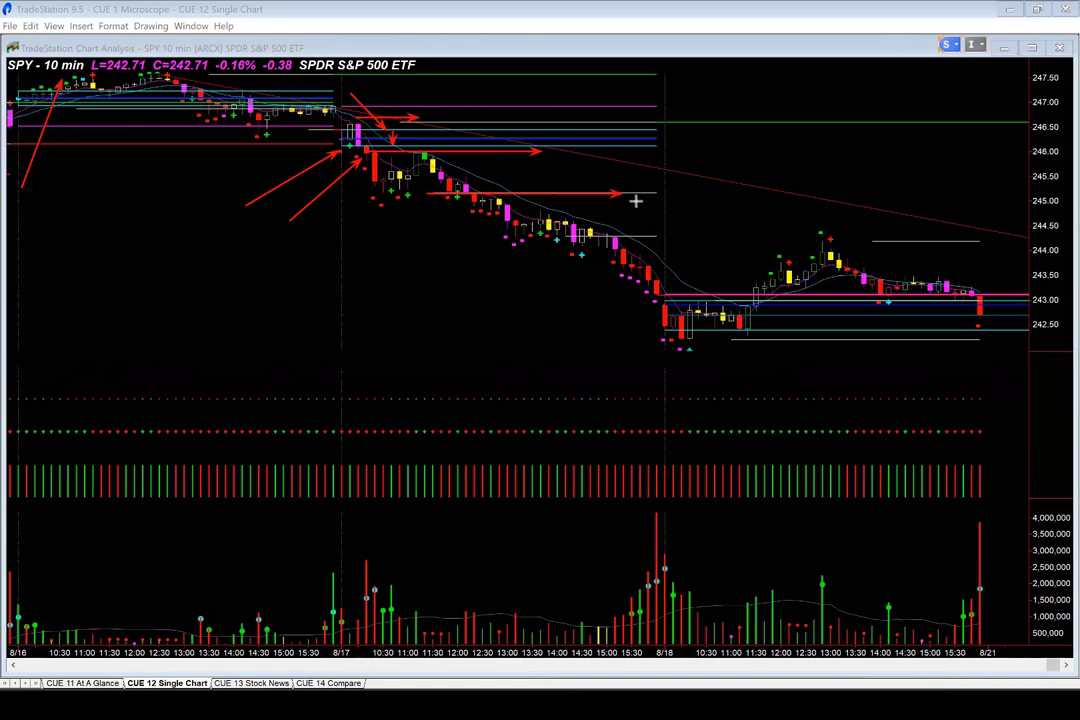
left_click(507, 155)
left_click(507, 189)
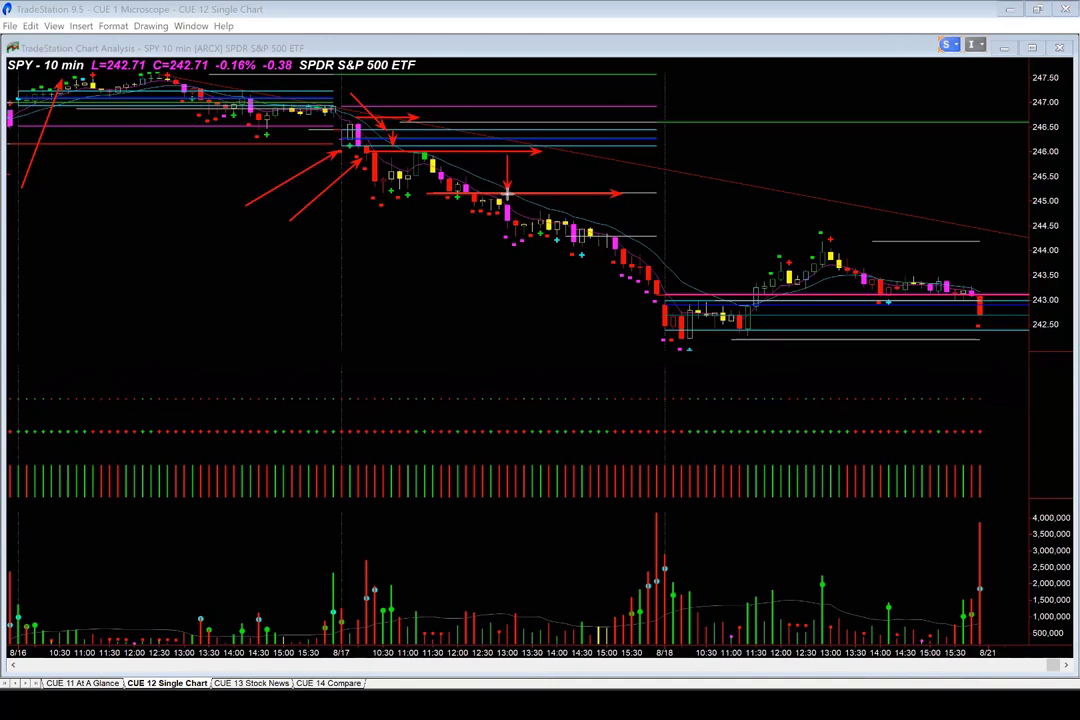
left_click(433, 120)
left_click(434, 146)
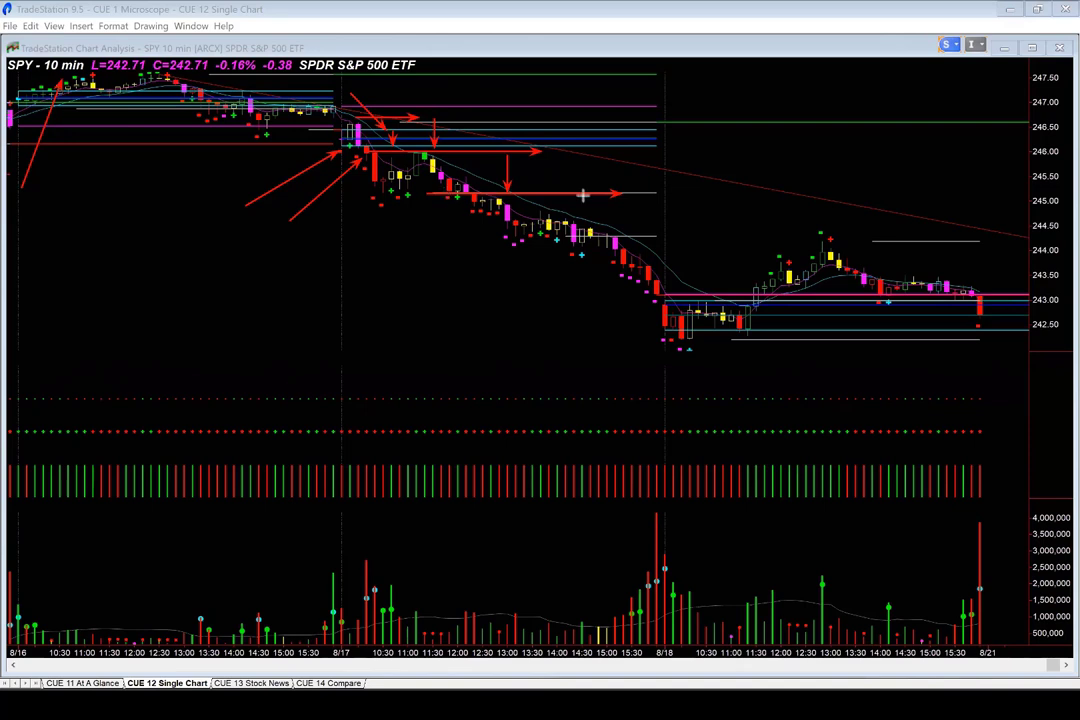
Mark the 8/17 downtrend into the 8/18 open, the level just above 244.00, and the closing candle with arrows.
left_click(463, 218)
left_click(627, 300)
left_click_drag(627, 300, 663, 302)
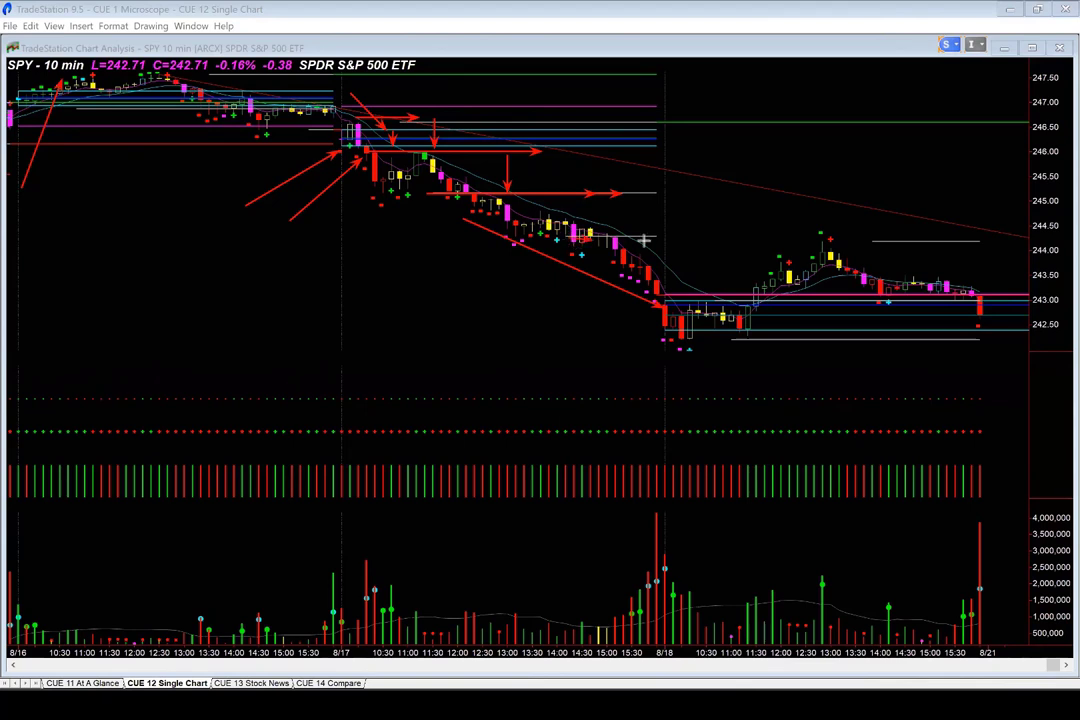
left_click(585, 238)
left_click(650, 238)
left_click(560, 338)
left_click(651, 293)
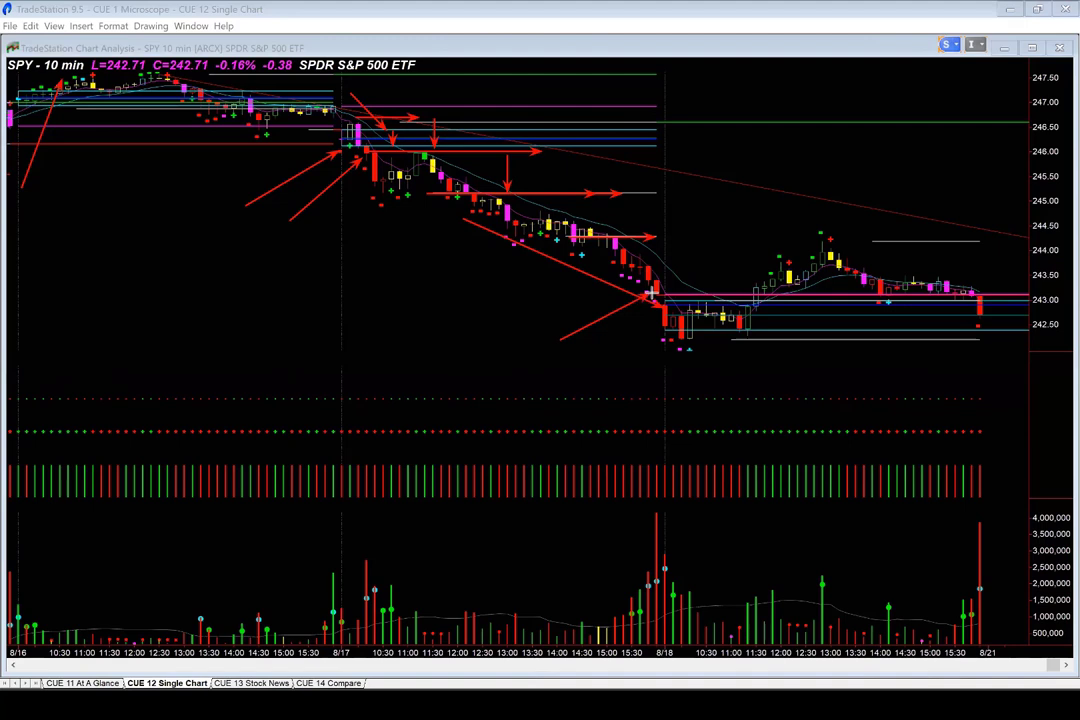
Add arrows at the 8/17 closing drop, breakdown candle and level above 245.00, and return to the CUE 11 At A Glance charts.
left_click(548, 320)
left_click(651, 293)
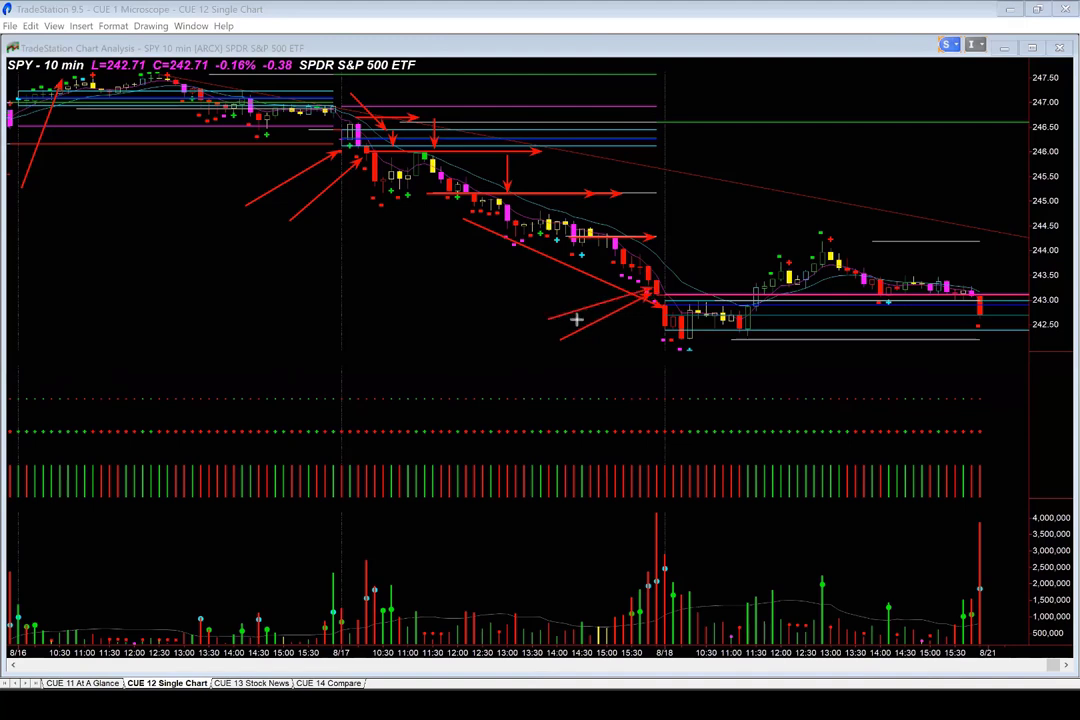
left_click(600, 339)
left_click(651, 293)
left_click_drag(303, 228, 362, 172)
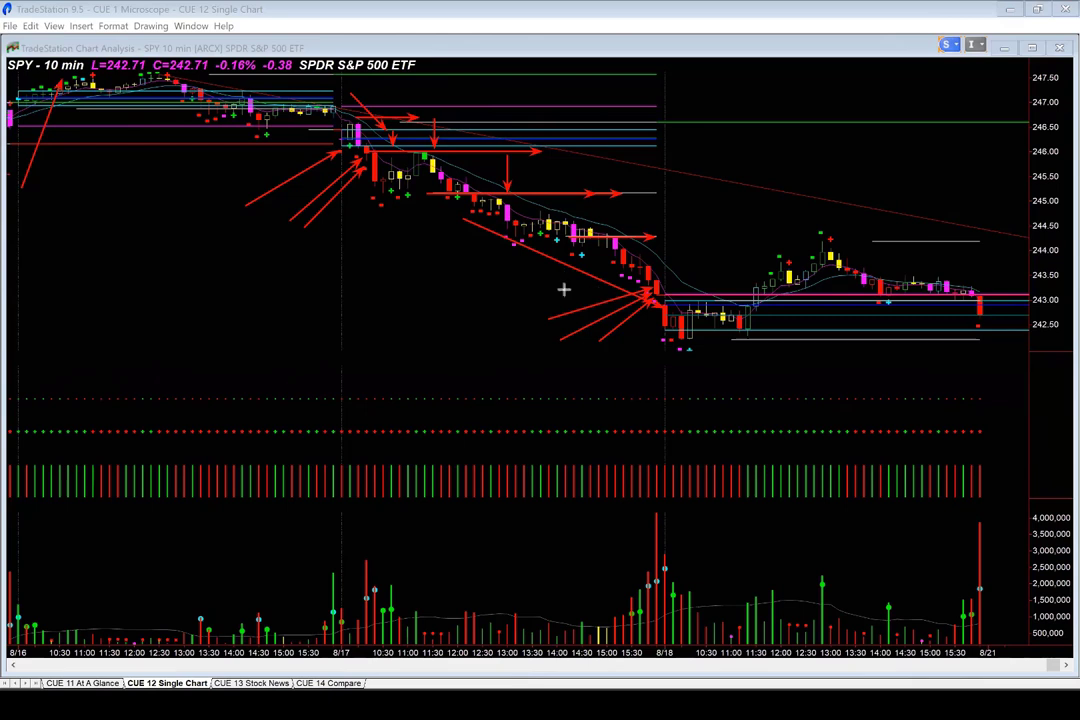
left_click_drag(523, 190, 644, 190)
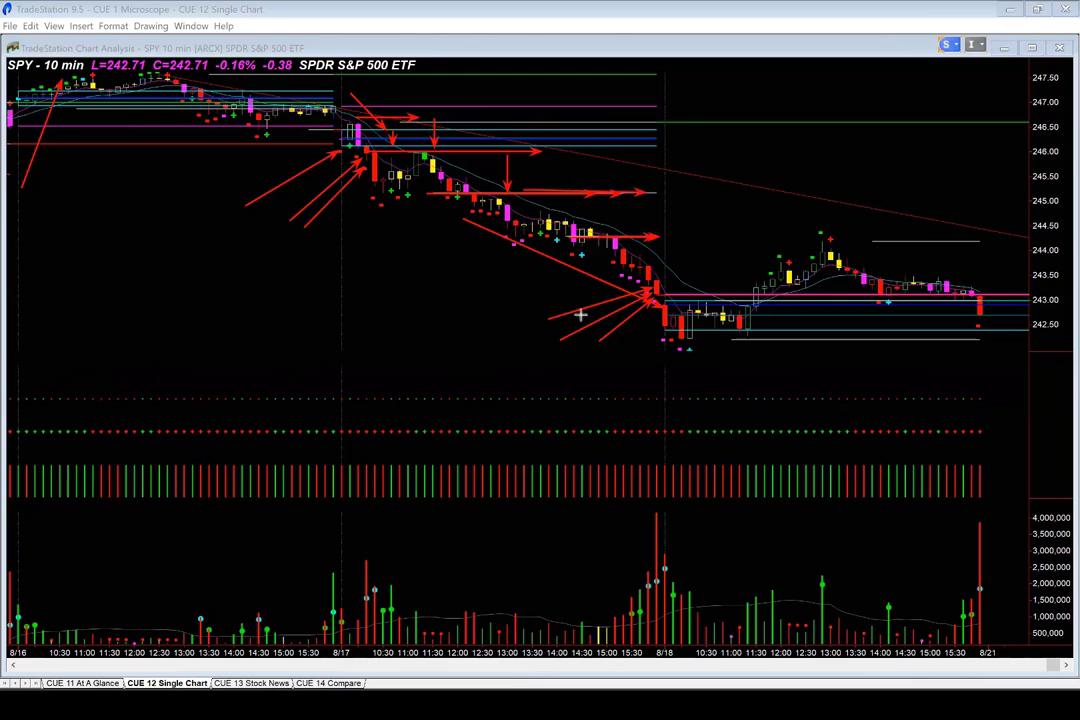
left_click_drag(485, 313, 650, 292)
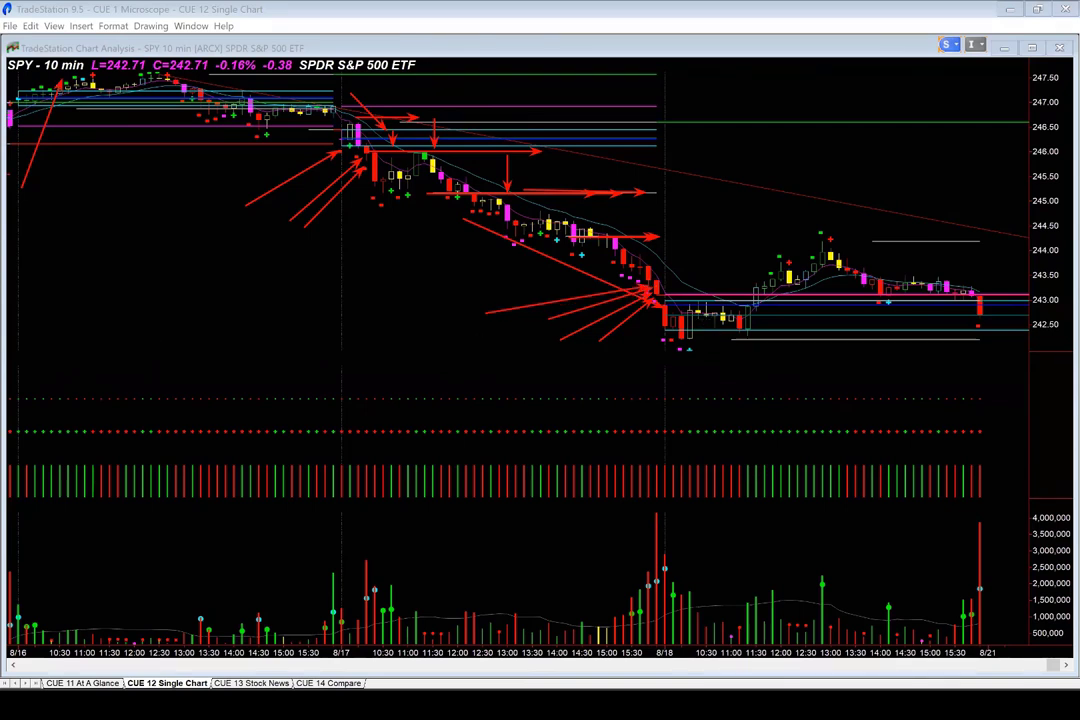
key("ctrl+shift+Tab")
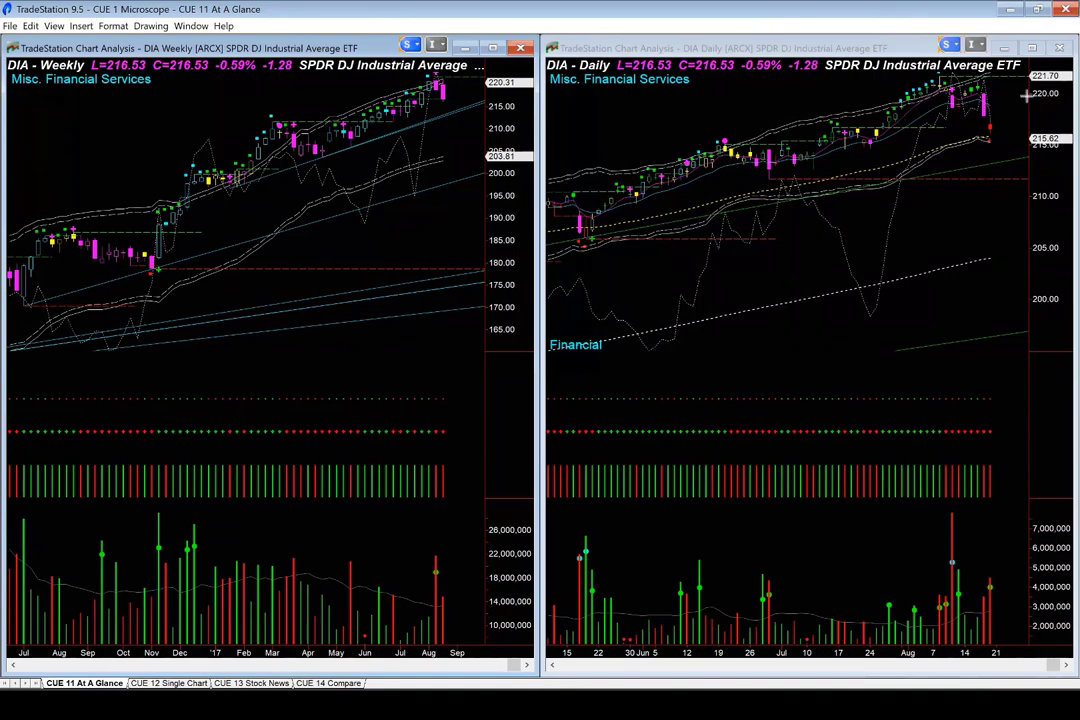
On the DIA daily chart, mark the large magenta breakdown candle and the dotted yellow average beneath it with arrows, and clear them.
left_click_drag(992, 103, 990, 101)
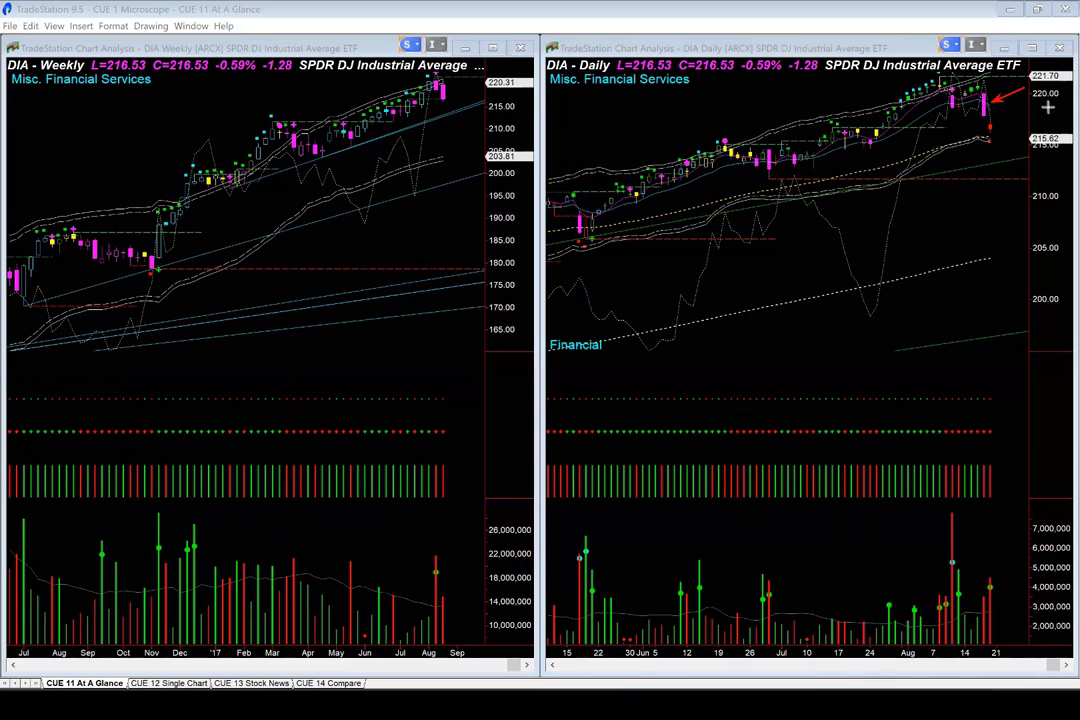
left_click_drag(1046, 110, 991, 114)
left_click_drag(940, 158, 986, 139)
left_click_drag(1044, 103, 994, 106)
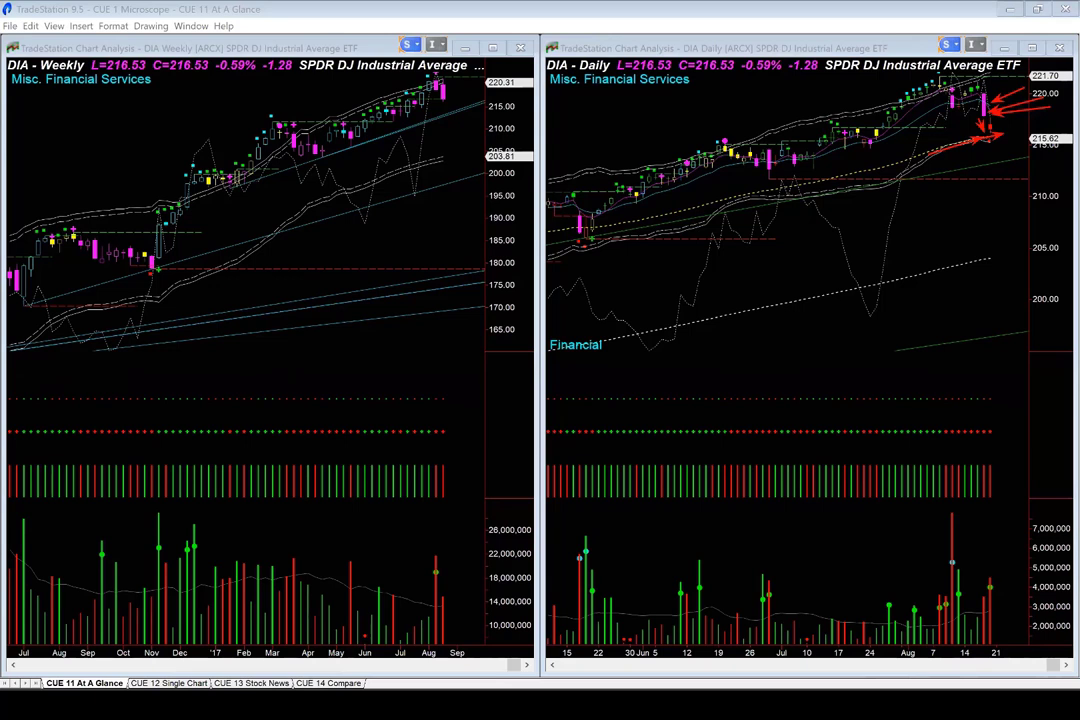
key("Escape")
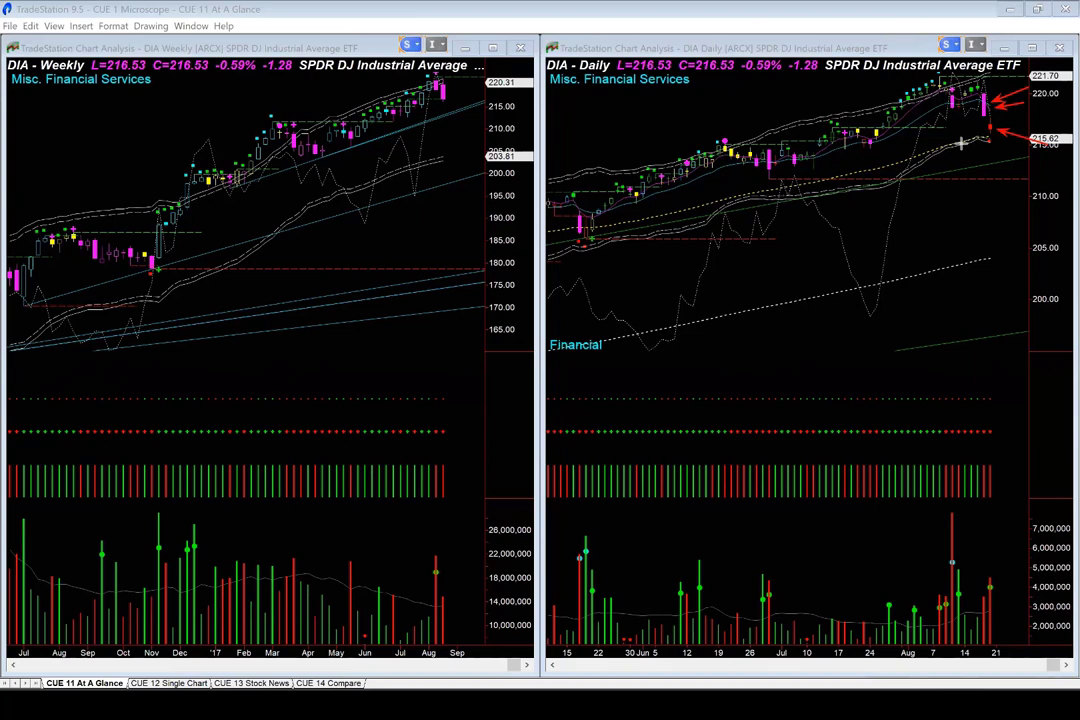
Point arrows at DIA's dotted yellow average and the 221.70 resistance line, add a rising arrow beside the breakdown candle, and clear the arrows.
left_click_drag(960, 144, 990, 136)
left_click_drag(1010, 80, 980, 76)
left_click_drag(1000, 108, 1022, 90)
key("Escape")
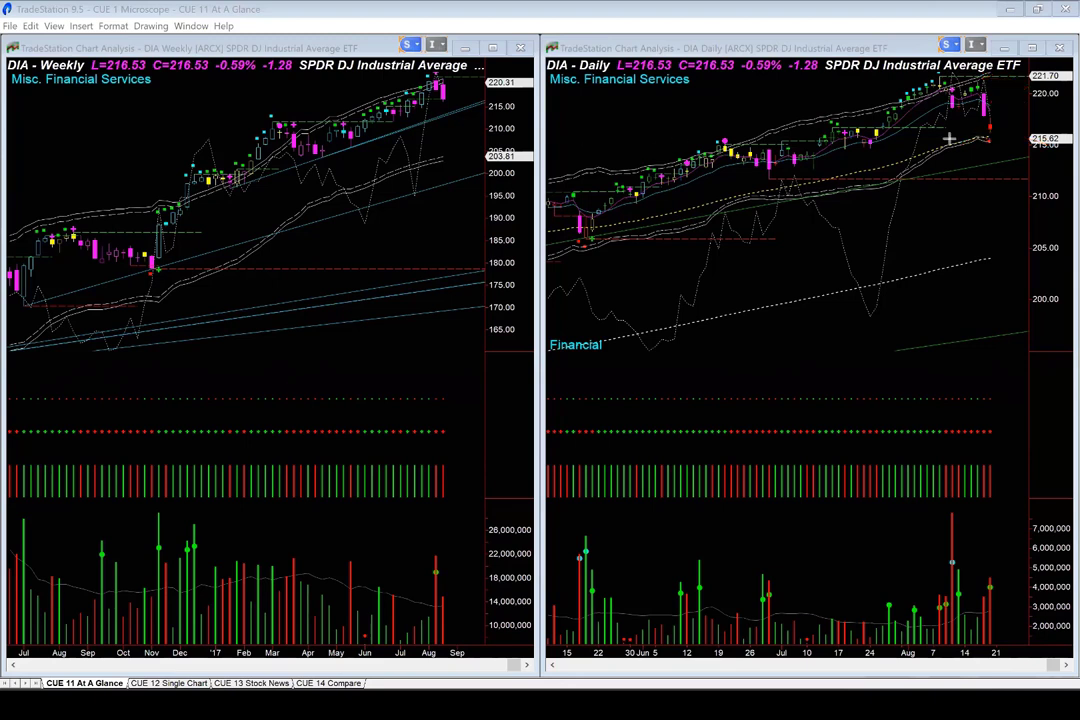
Draw horizontal arrows at DIA's 221.70 line and the middle of the breakdown candle, with arrows for a bounce and renewed decline.
left_click_drag(984, 77, 1030, 77)
mouse_move(988, 137)
left_mouse_down()
mouse_move(1026, 128)
mouse_move(1042, 109)
left_mouse_up()
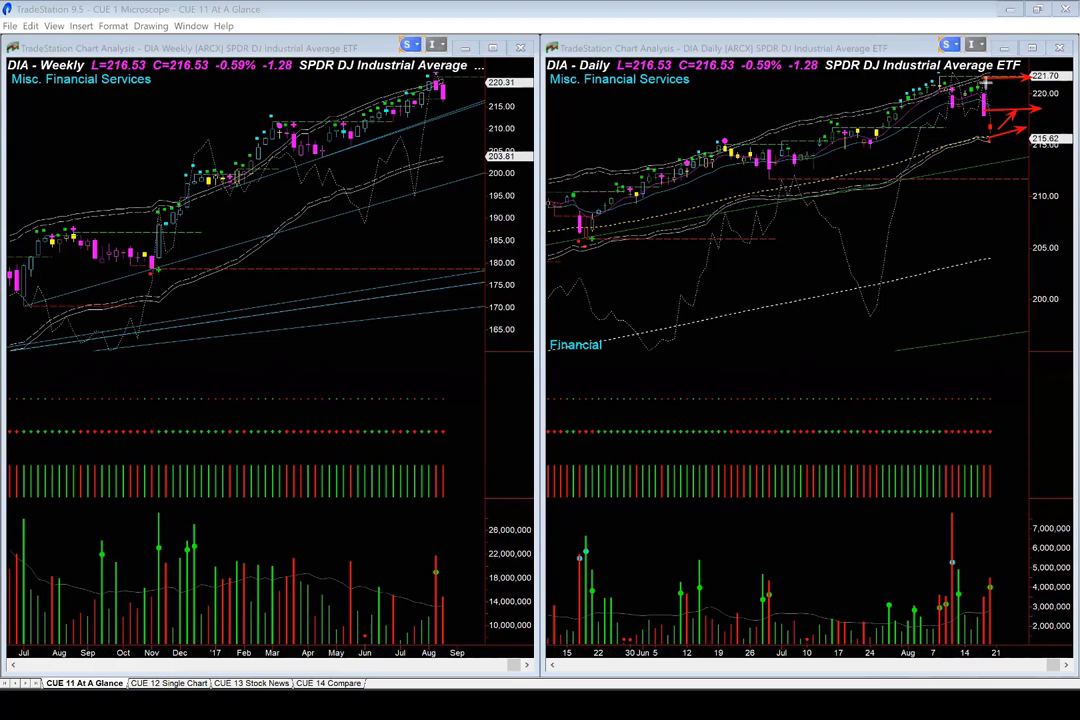
left_click_drag(986, 82, 1026, 78)
left_click_drag(988, 110, 1042, 108)
left_click_drag(1018, 118, 1050, 145)
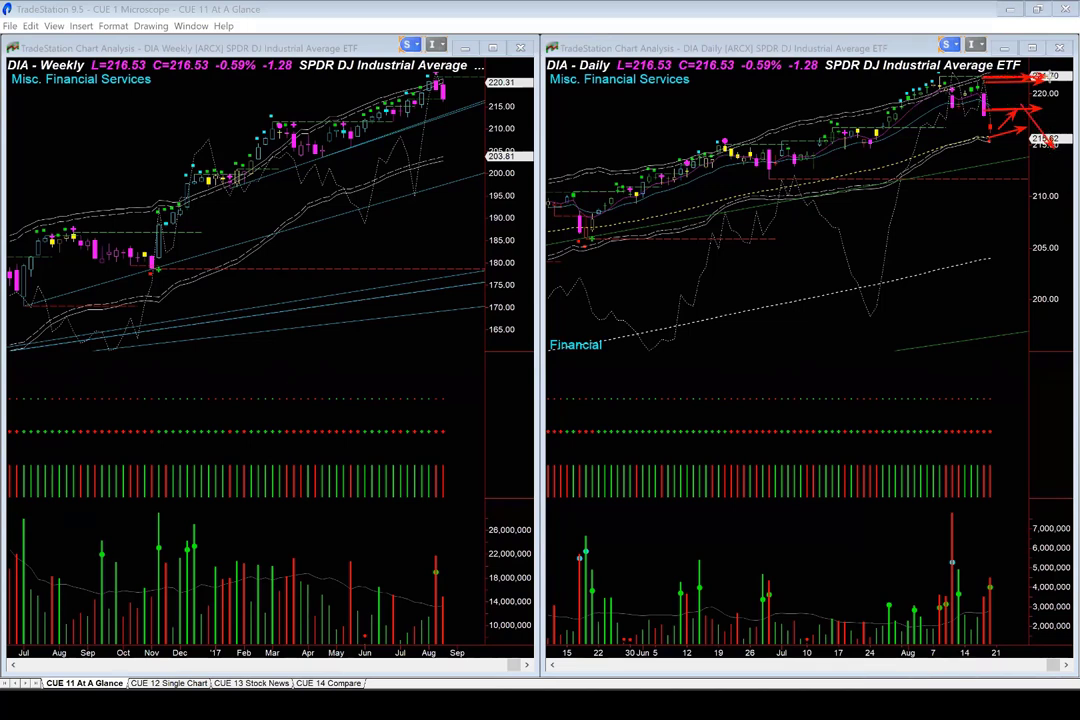
Add another arrow along DIA's 221.70 level, sketch a rise followed by a steep drop, and clear the arrows.
left_click_drag(985, 77, 1052, 75)
left_click_drag(1002, 105, 1039, 92)
left_click_drag(1018, 106, 1066, 177)
key("Escape")
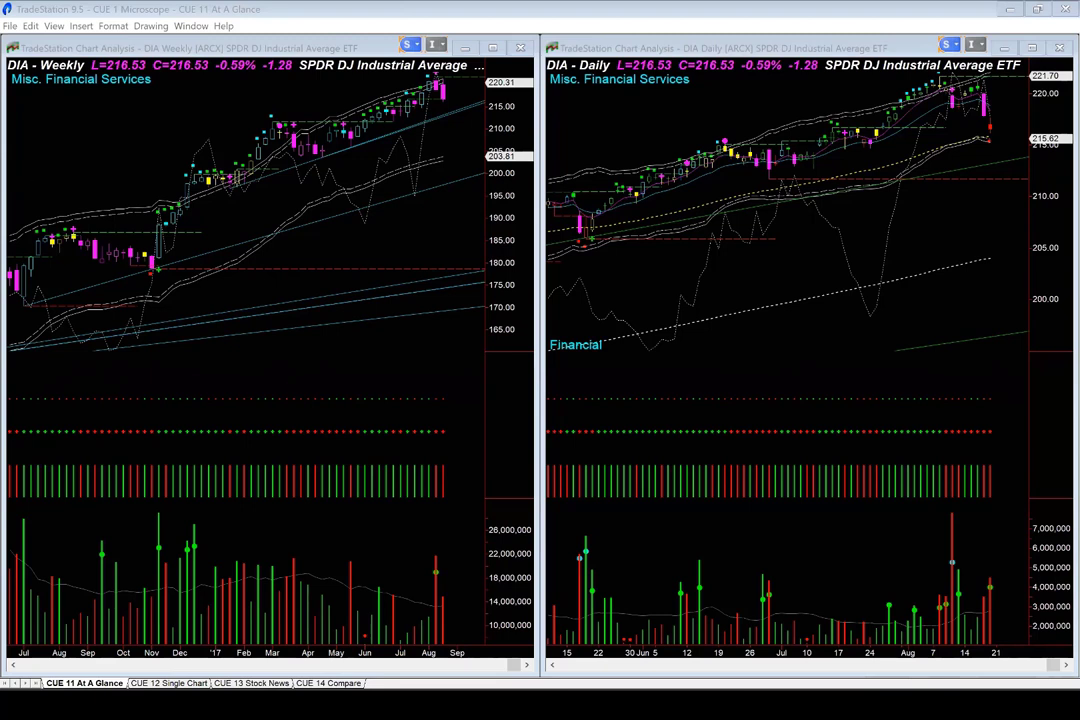
Load QQQ in the charts and mark the weekly high, the recent decline and the rising trendline below with arrows.
type("QQQ")
key("Return")
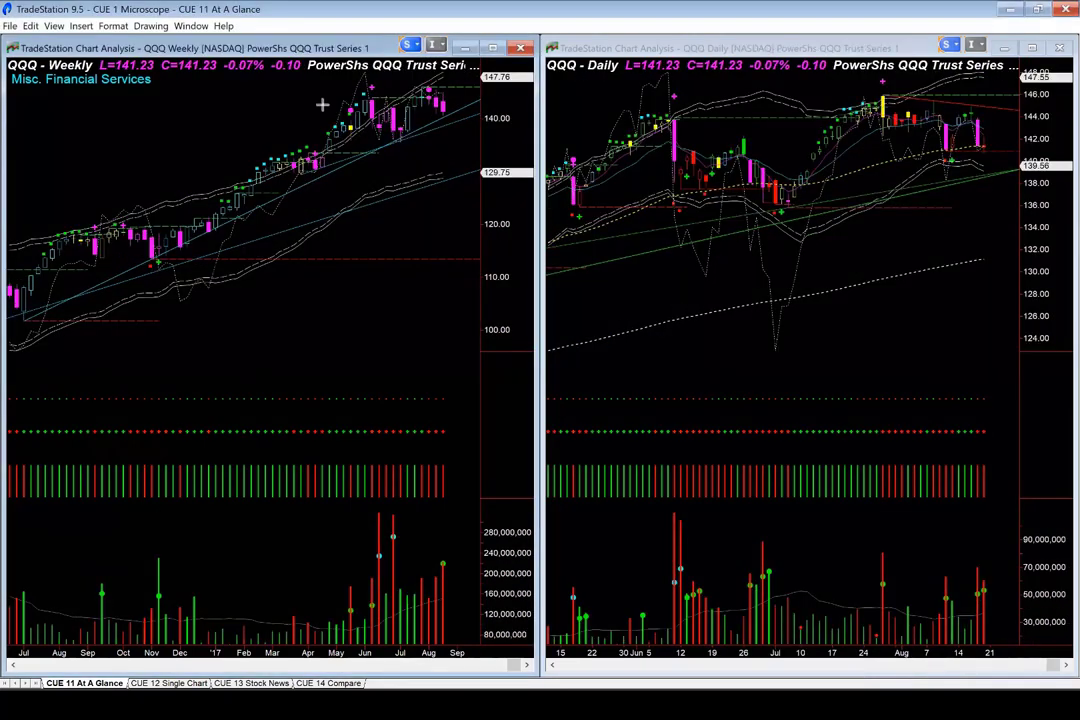
left_click_drag(408, 73, 432, 86)
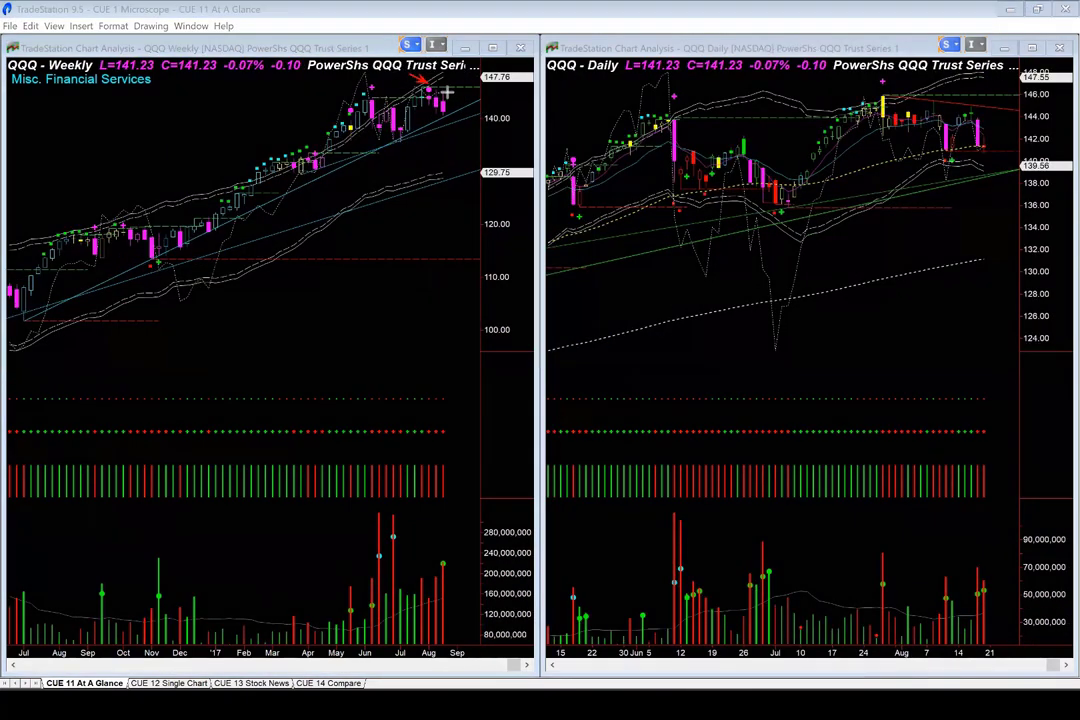
left_click_drag(442, 90, 459, 103)
left_click_drag(424, 129, 480, 105)
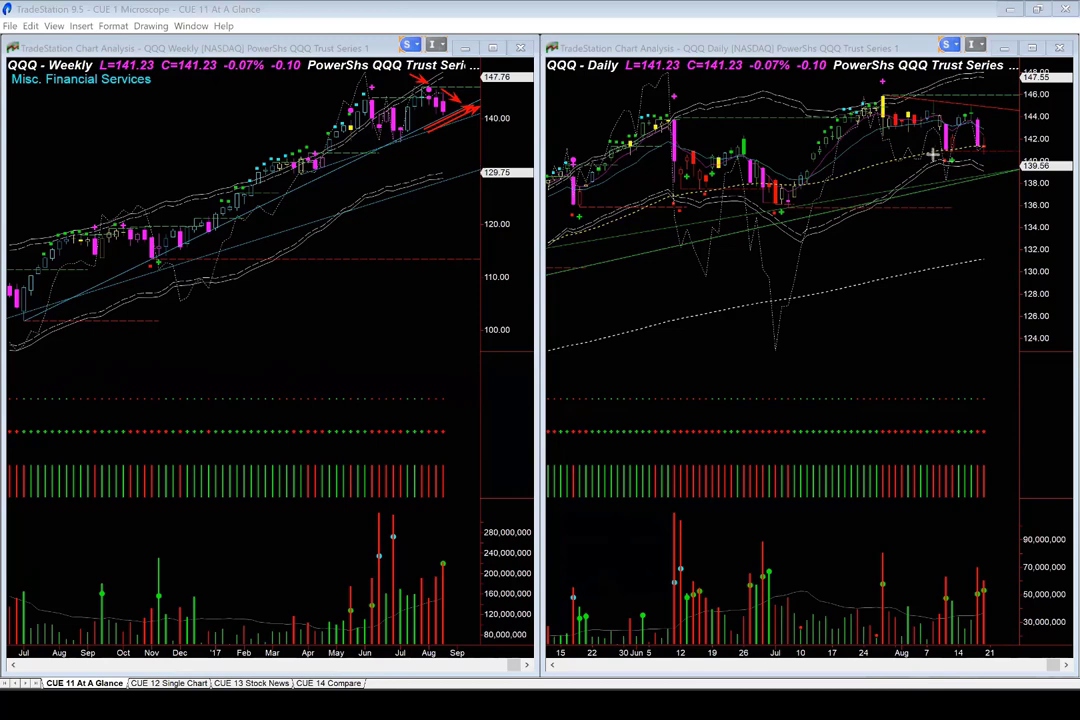
On the QQQ daily chart, mark the last large magenta candle and the dotted yellow average and support line beneath it with arrows.
mouse_move(932, 153)
left_mouse_down()
mouse_move(998, 156)
mouse_move(999, 147)
left_mouse_up()
left_click_drag(999, 105, 986, 119)
left_click_drag(932, 157, 989, 148)
left_click_drag(1009, 152, 1030, 151)
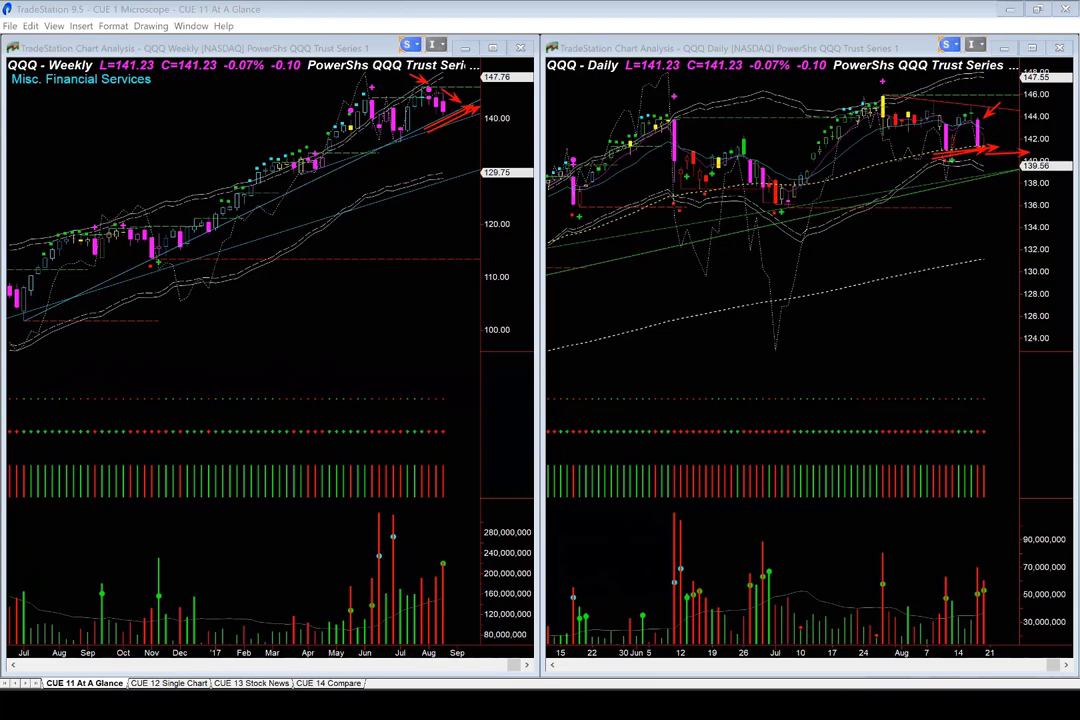
Clear the QQQ arrows, switch the charts to IWM, and mark the weekly high and following decline with arrows.
key("e")
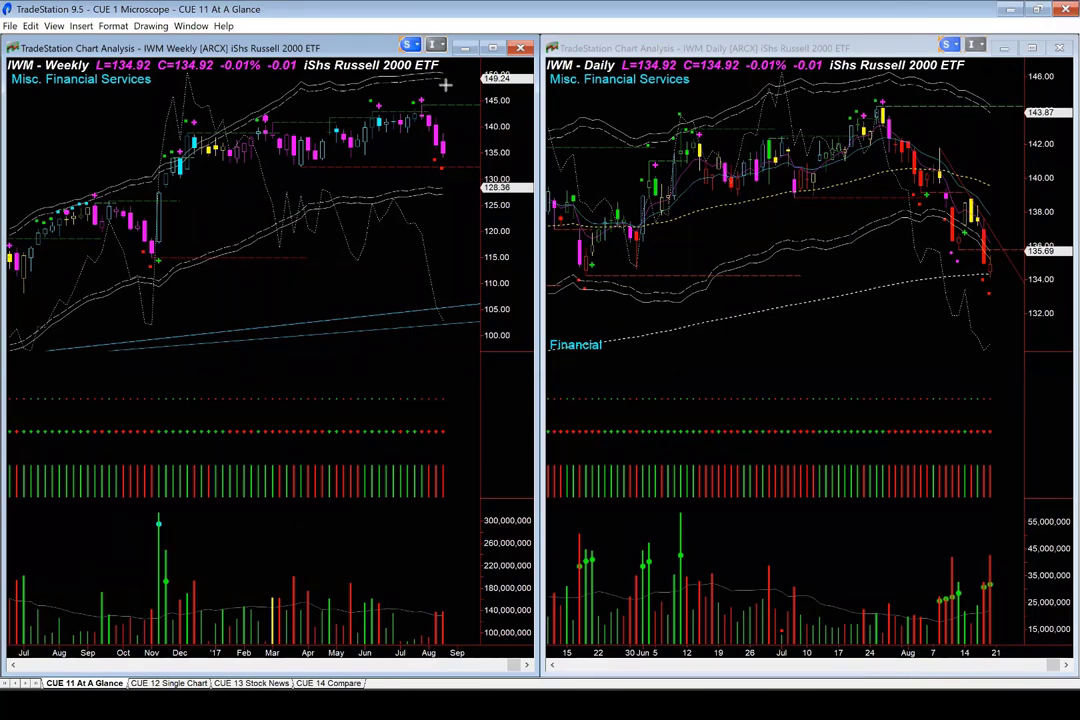
left_click_drag(421, 100, 469, 83)
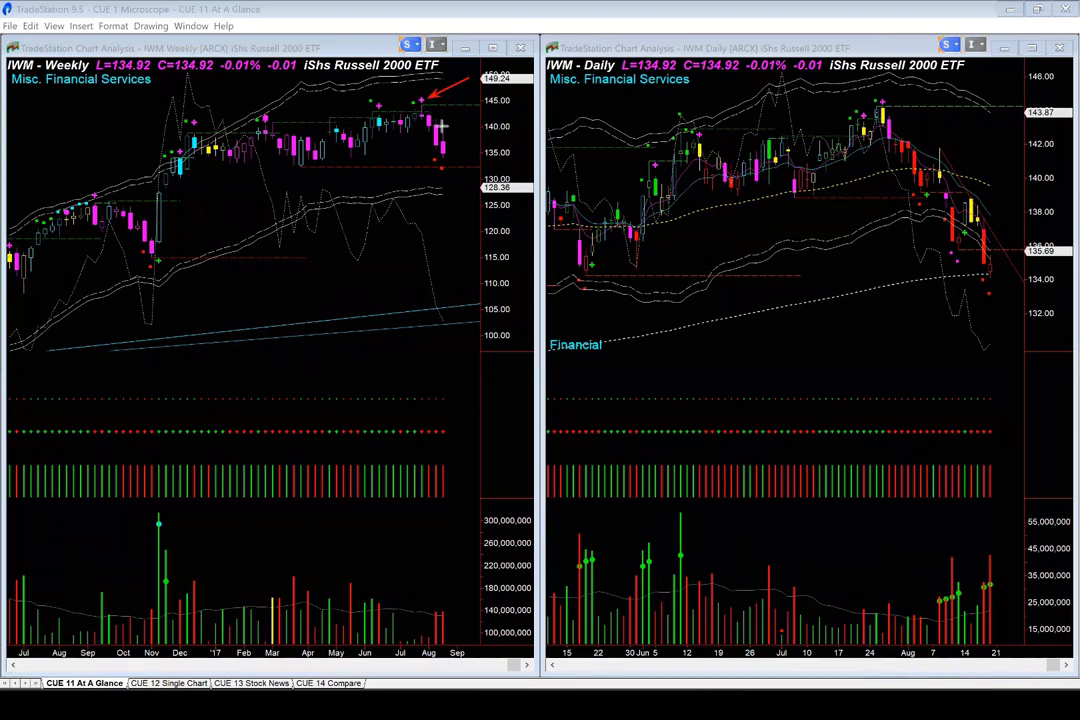
left_click_drag(429, 102, 469, 151)
left_click_drag(429, 116, 441, 166)
On the IWM daily chart, draw arrows to the late-July peak, across the prior highs, and along the dotted white average to the latest candle.
left_click_drag(937, 79, 887, 101)
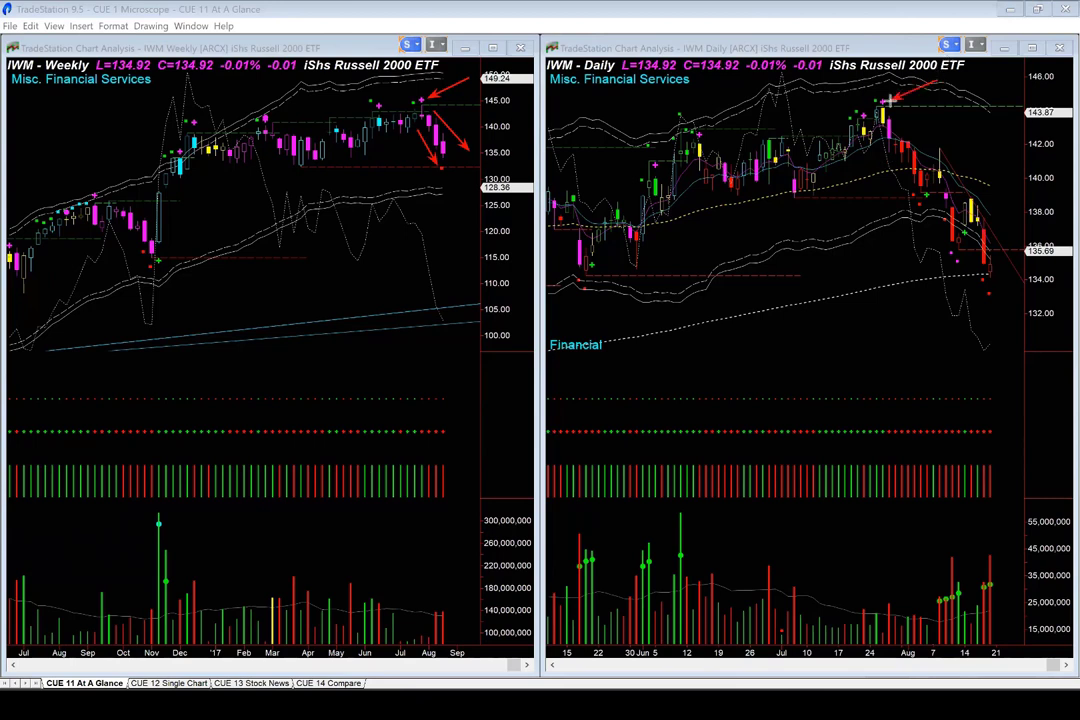
left_click_drag(736, 127, 882, 126)
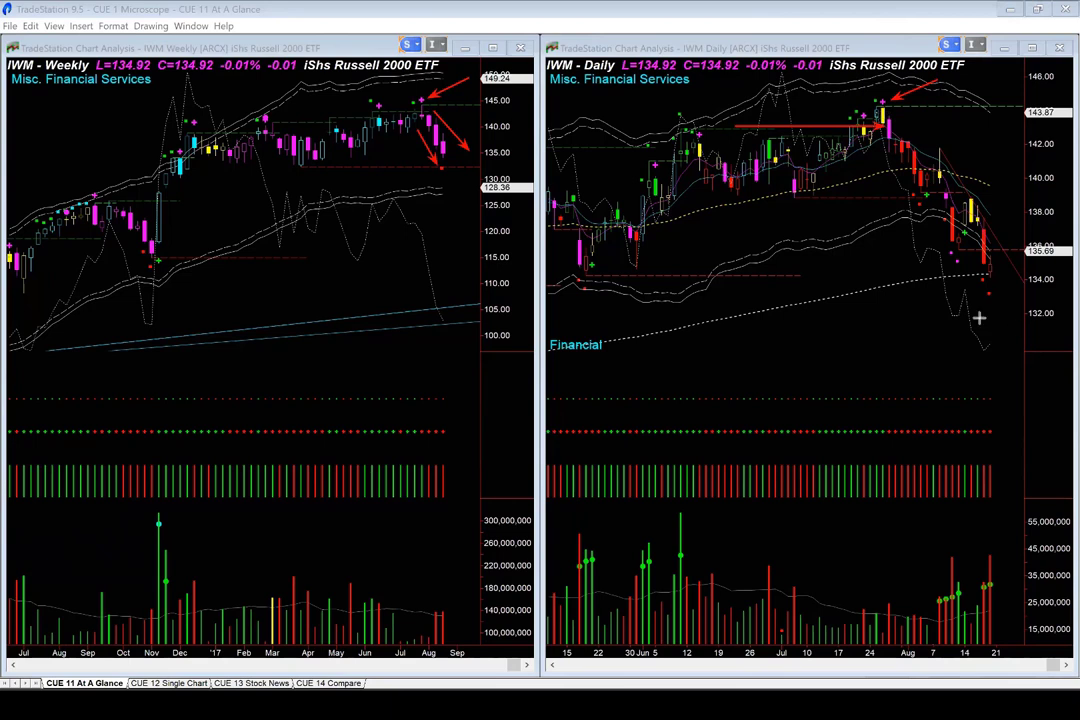
left_click_drag(851, 296, 996, 276)
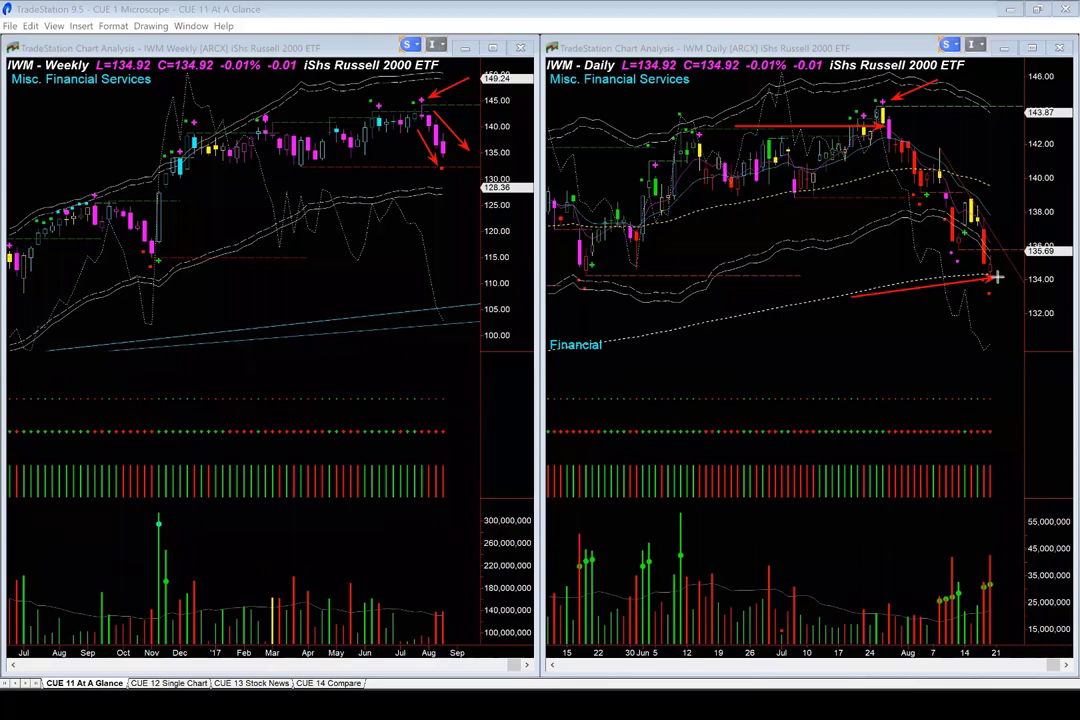
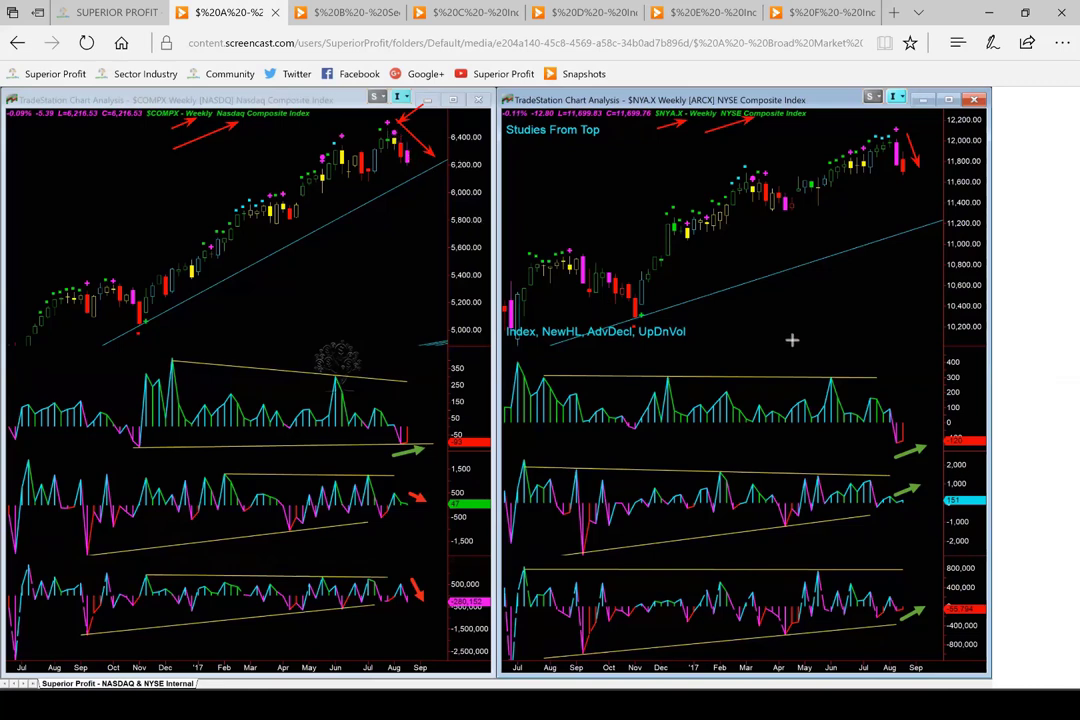
On the browser's Nasdaq and NYSE Composite weekly charts, draw arrows along both uptrends and at the recent study lows and green arrows.
left_click_drag(207, 284, 449, 157)
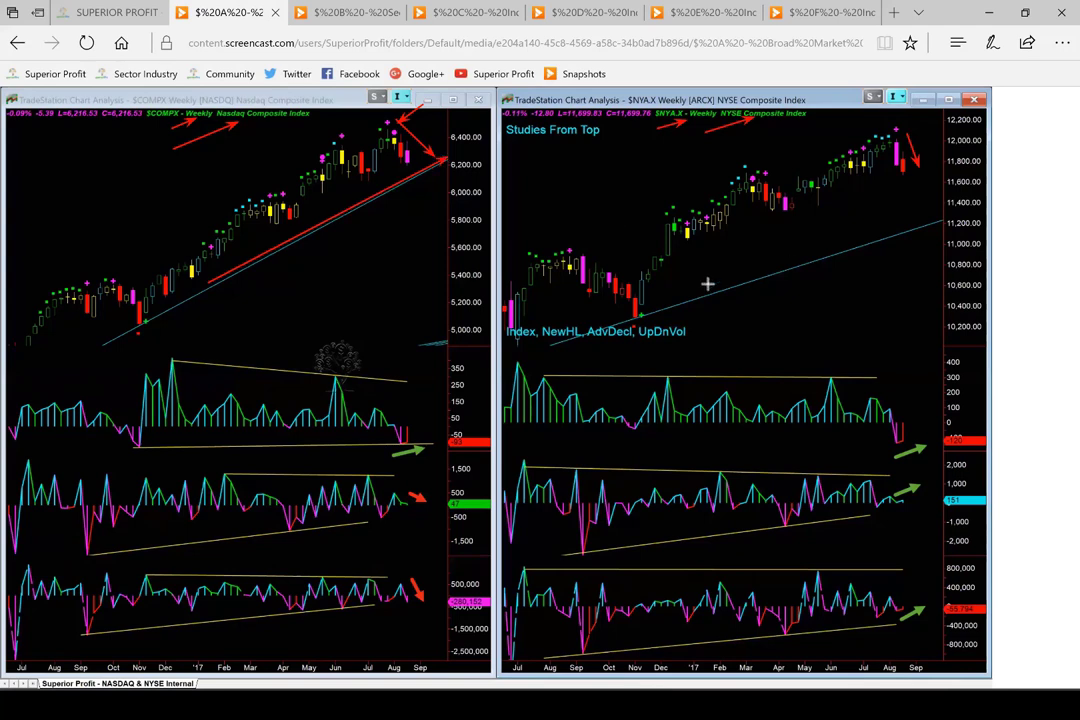
left_click_drag(670, 302, 918, 175)
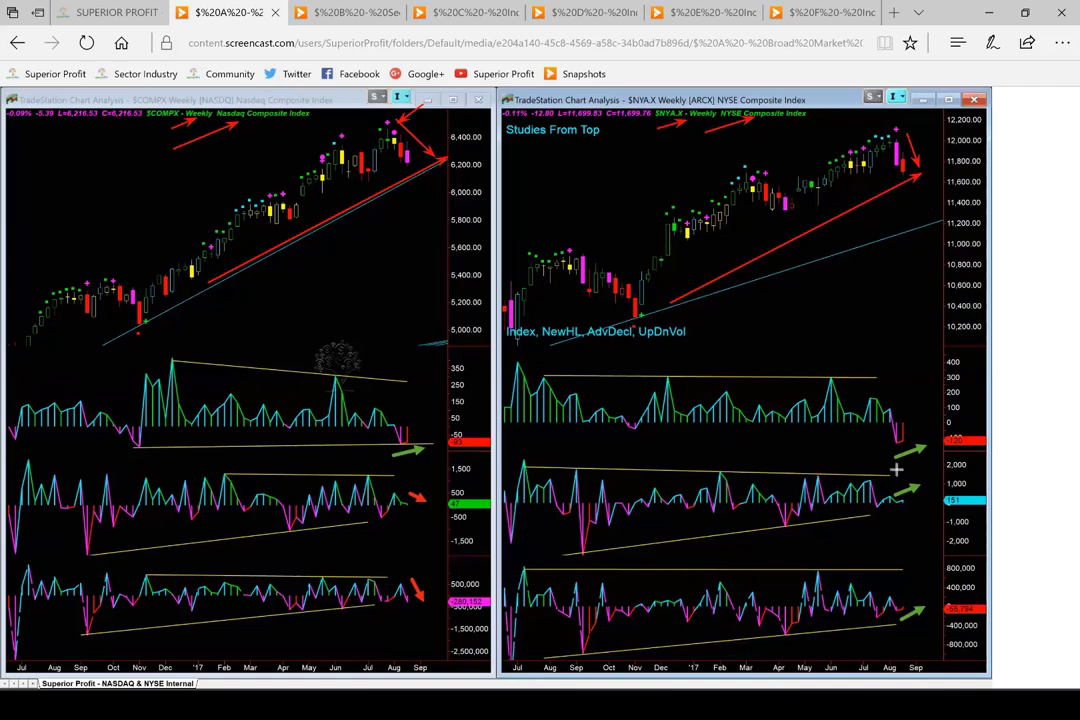
left_click_drag(898, 467, 938, 449)
left_click_drag(906, 610, 932, 598)
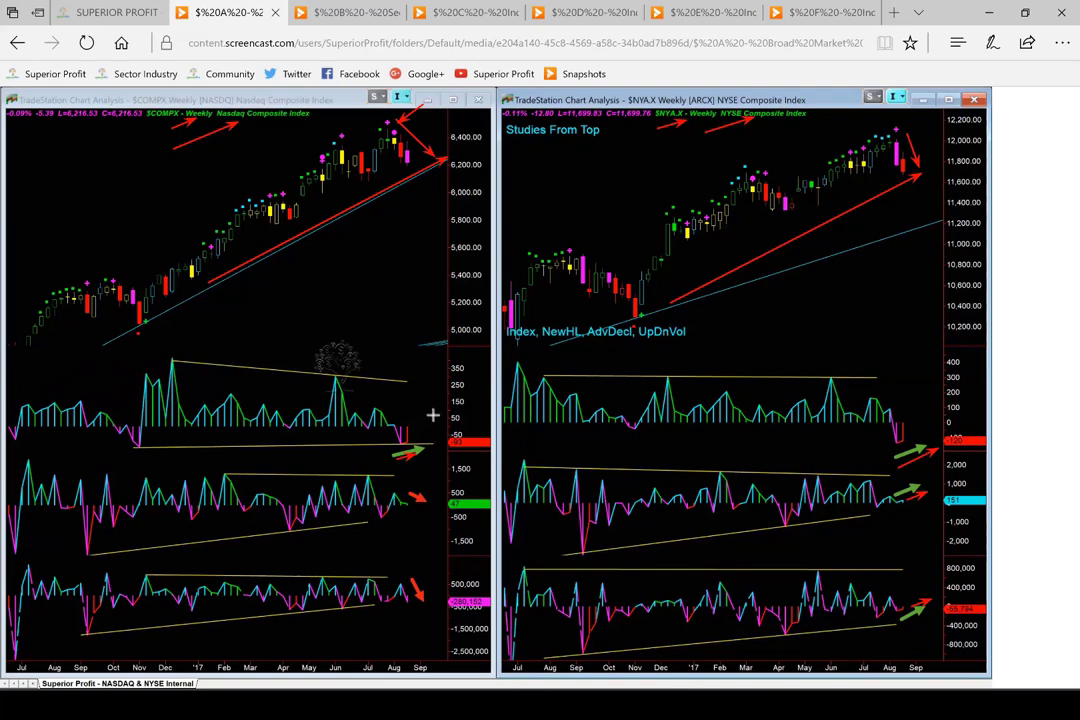
left_click_drag(431, 405, 412, 437)
left_click_drag(916, 401, 903, 428)
left_click_drag(412, 466, 447, 455)
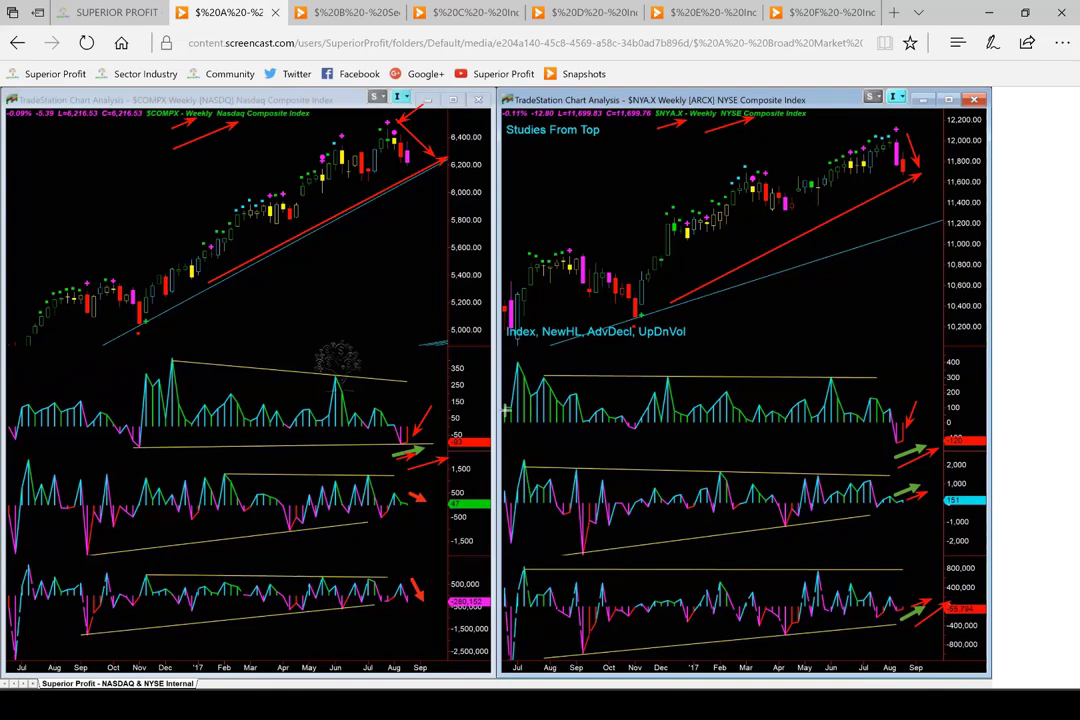
Draw second arrows along both index uptrends, and arrows across and down from the new high/low study peaks on both charts.
left_click_drag(237, 259, 413, 166)
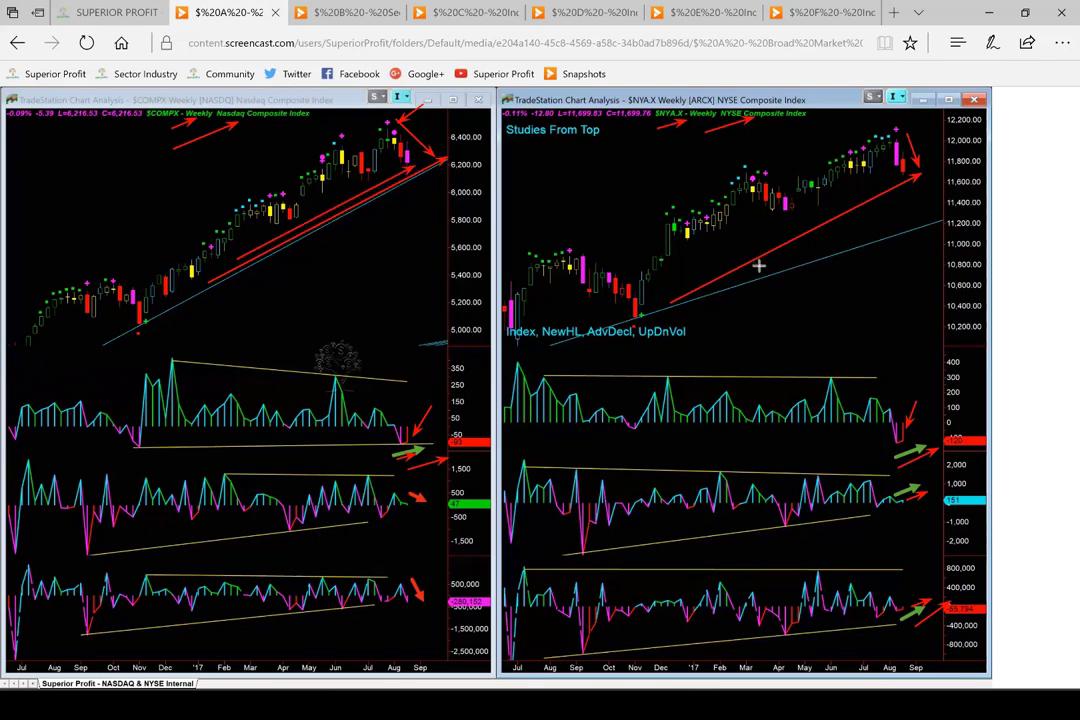
left_click_drag(760, 262, 940, 185)
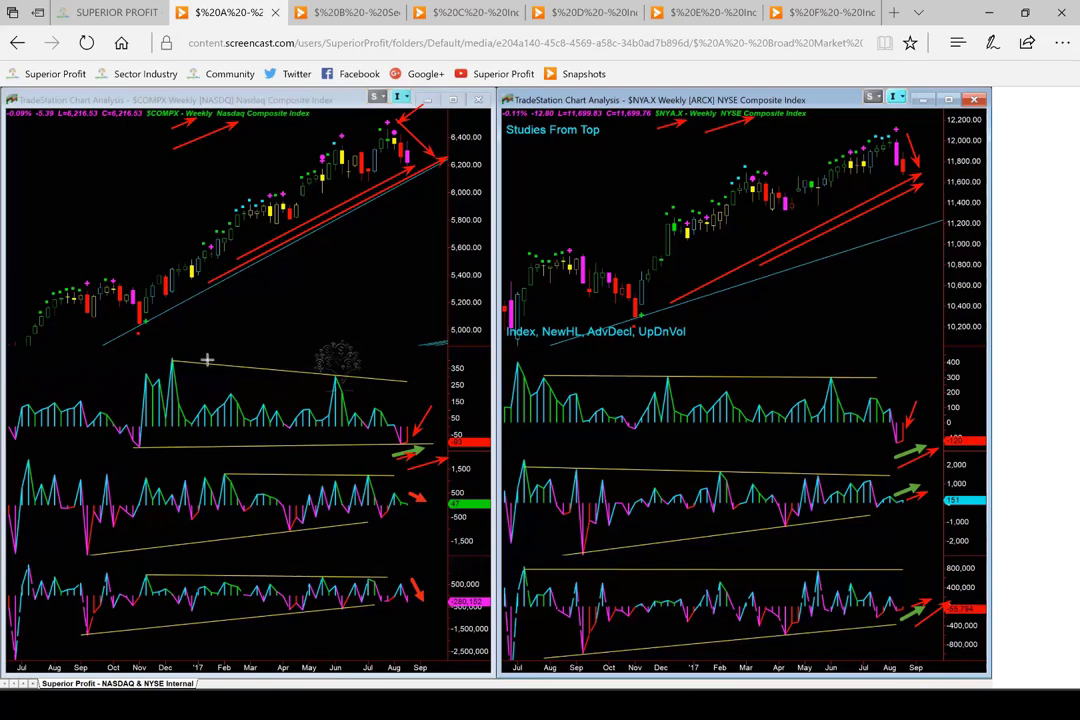
left_click_drag(221, 359, 437, 380)
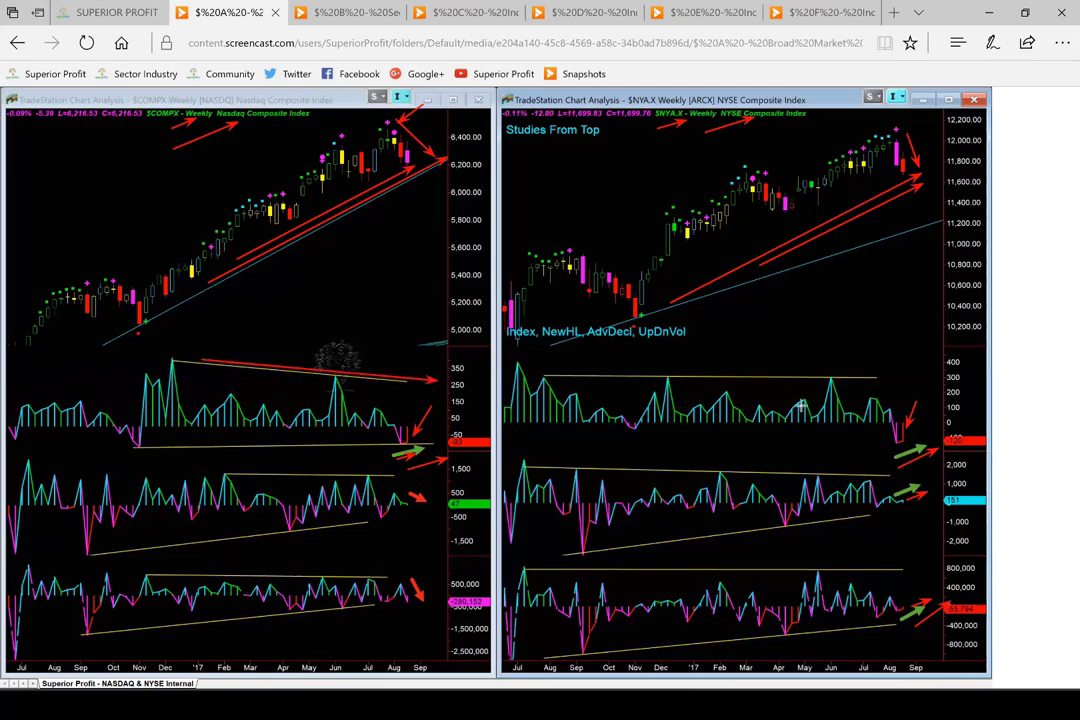
left_click_drag(662, 372, 888, 368)
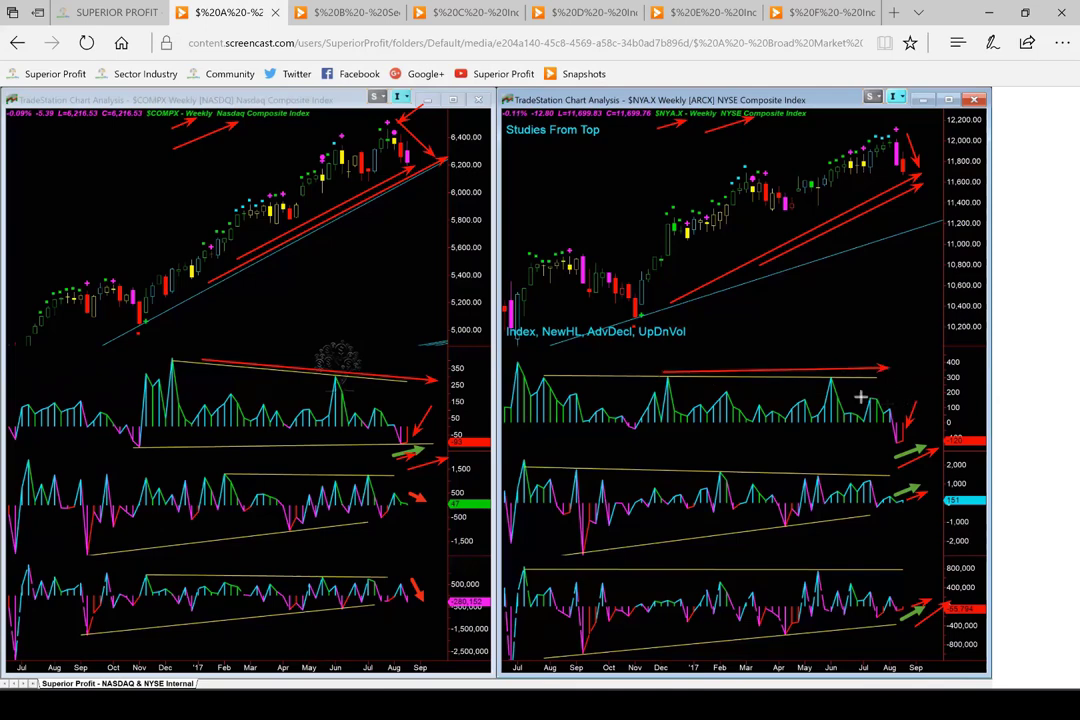
left_click_drag(843, 381, 888, 397)
left_click_drag(341, 379, 386, 399)
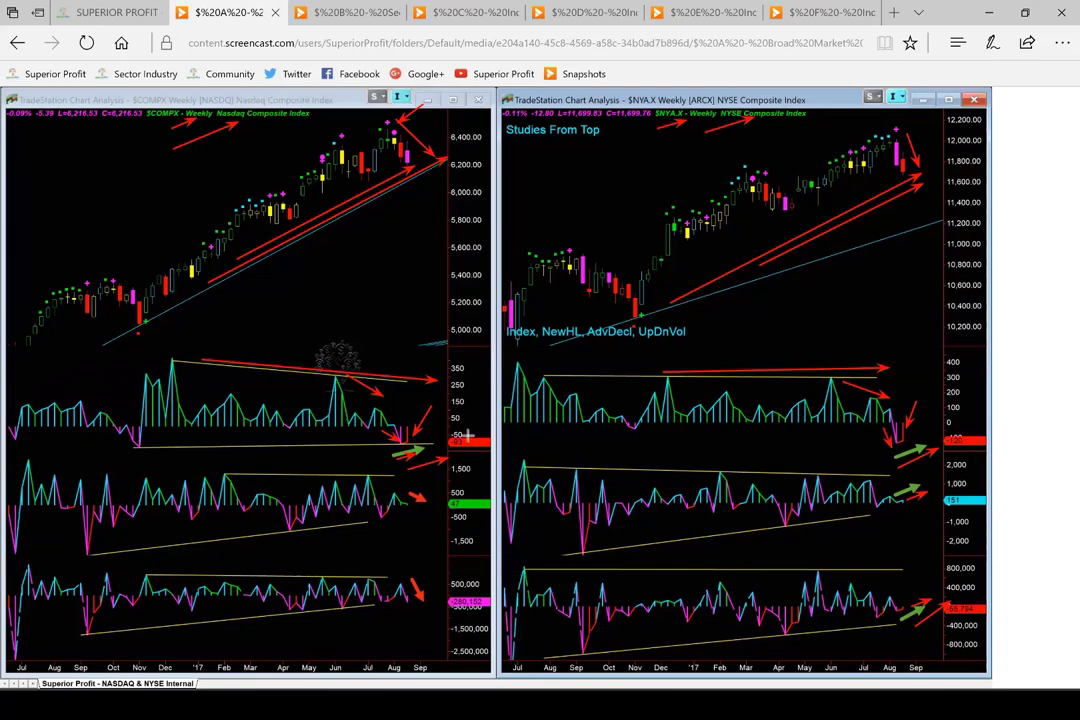
Draw vertical arrows through the study values and rising arrows above both index charts, and open the Sector Performance snapshot.
left_click_drag(468, 433, 470, 620)
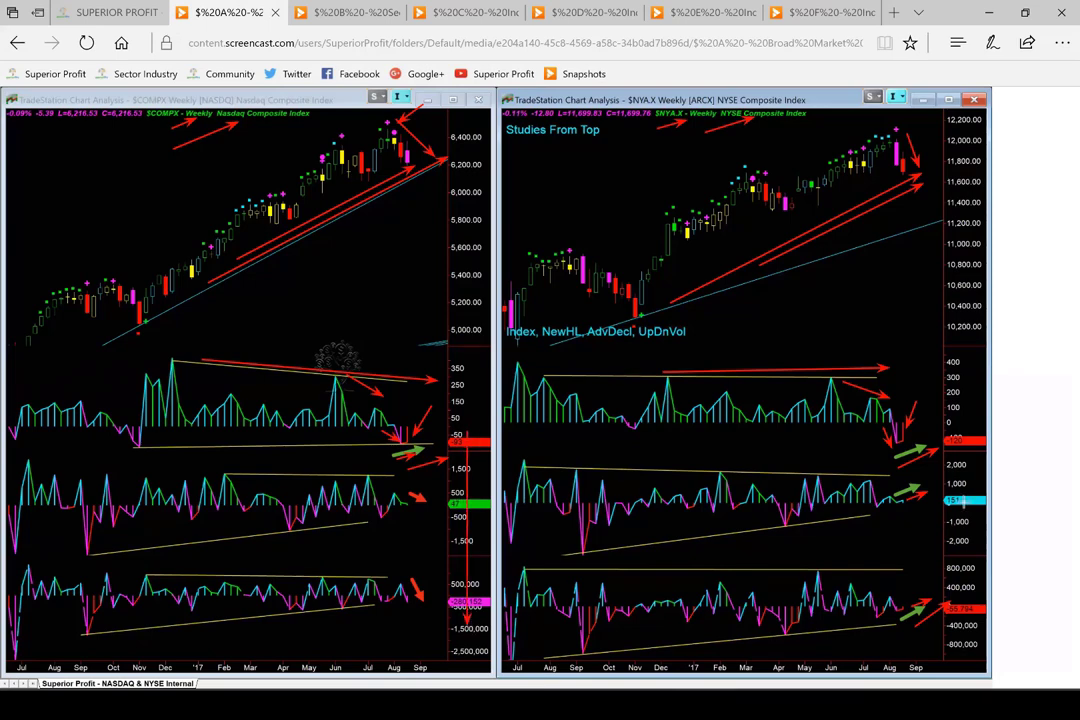
left_click_drag(958, 410, 960, 630)
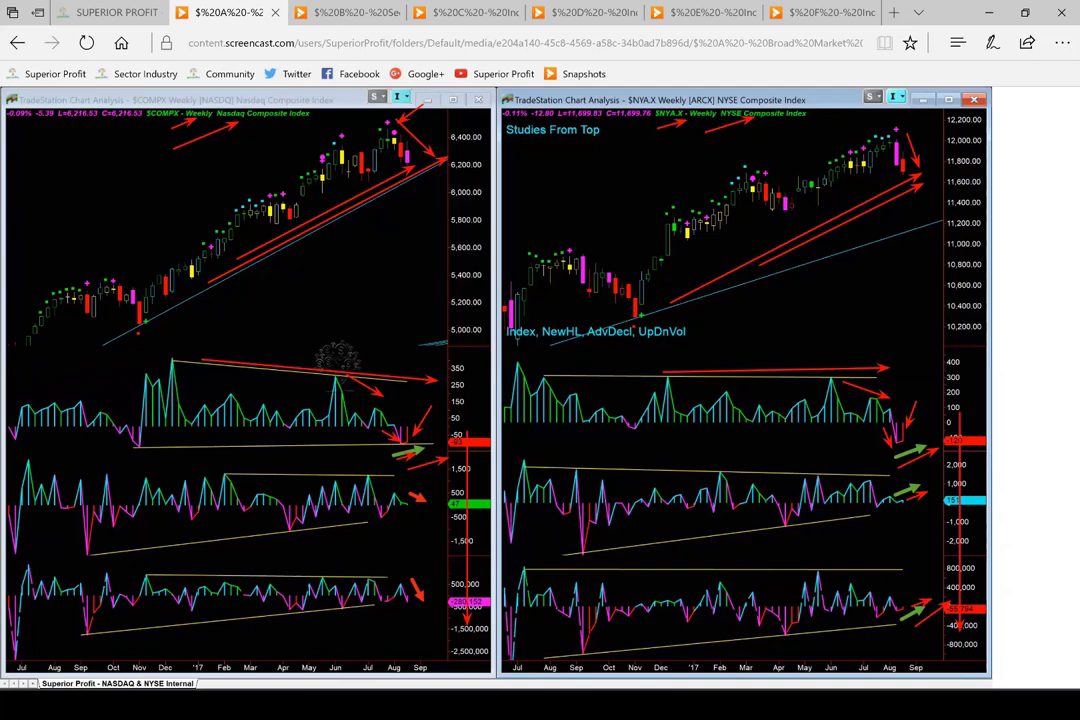
left_click_drag(232, 140, 268, 122)
left_click_drag(668, 137, 699, 118)
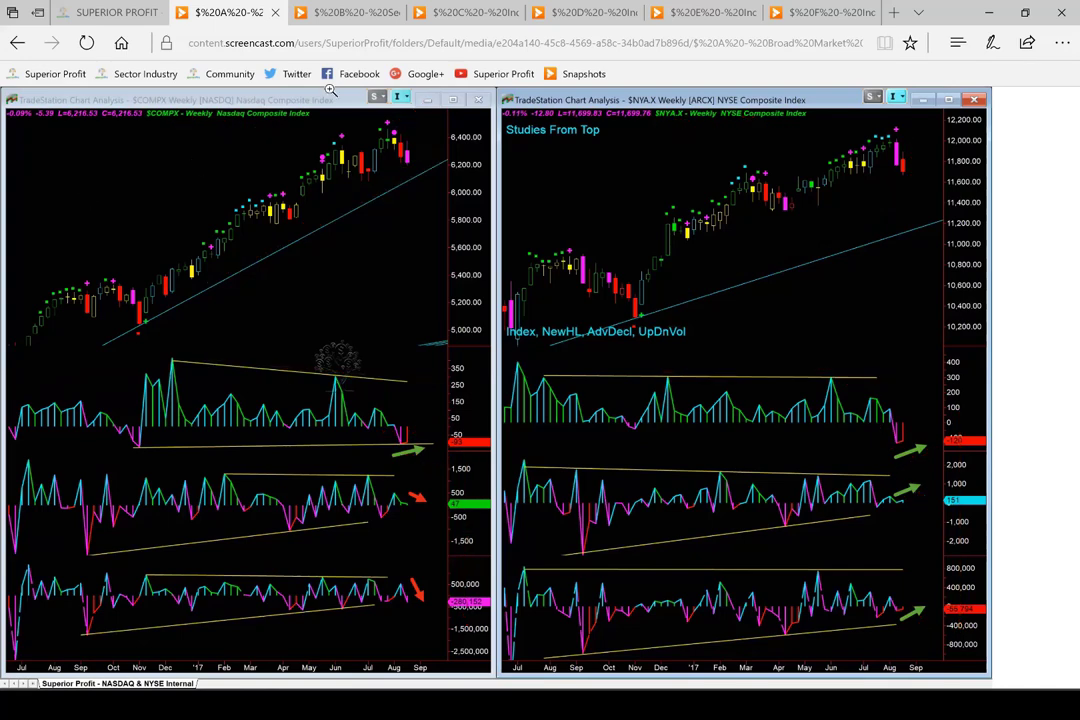
mouse_move(353, 20)
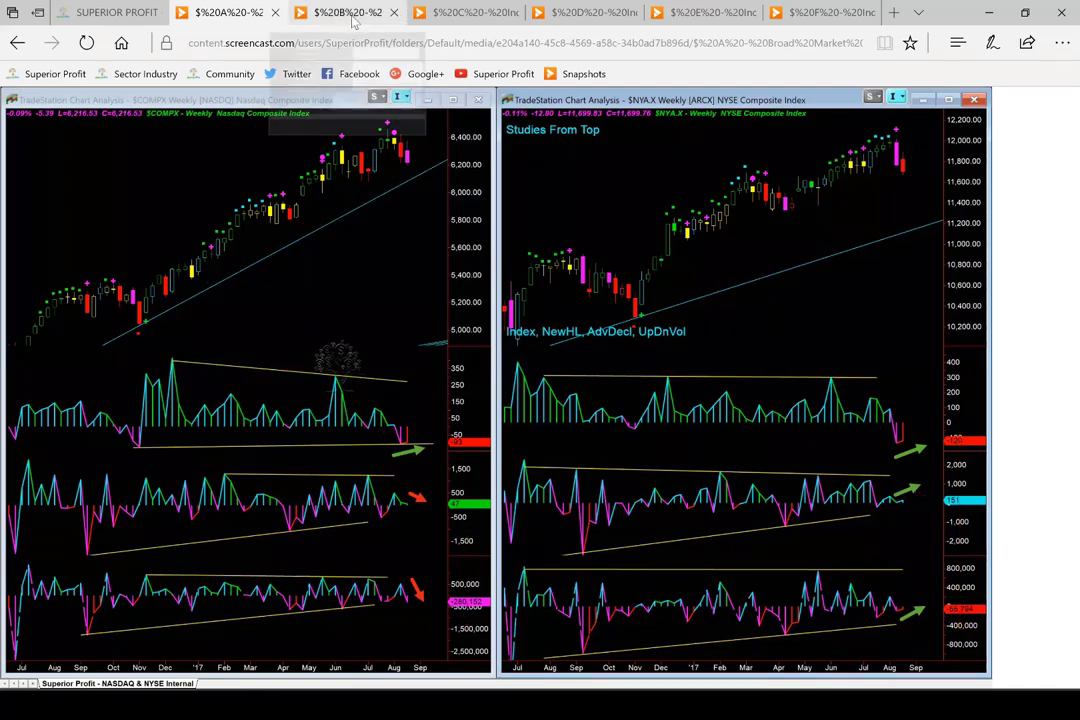
left_click(347, 12)
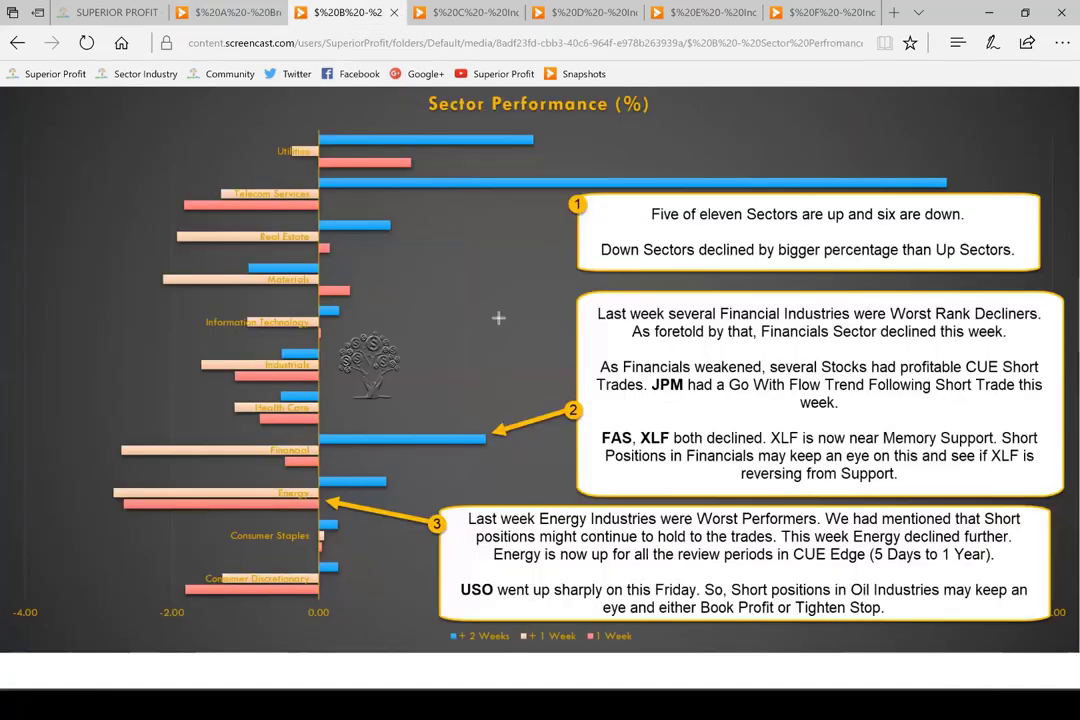
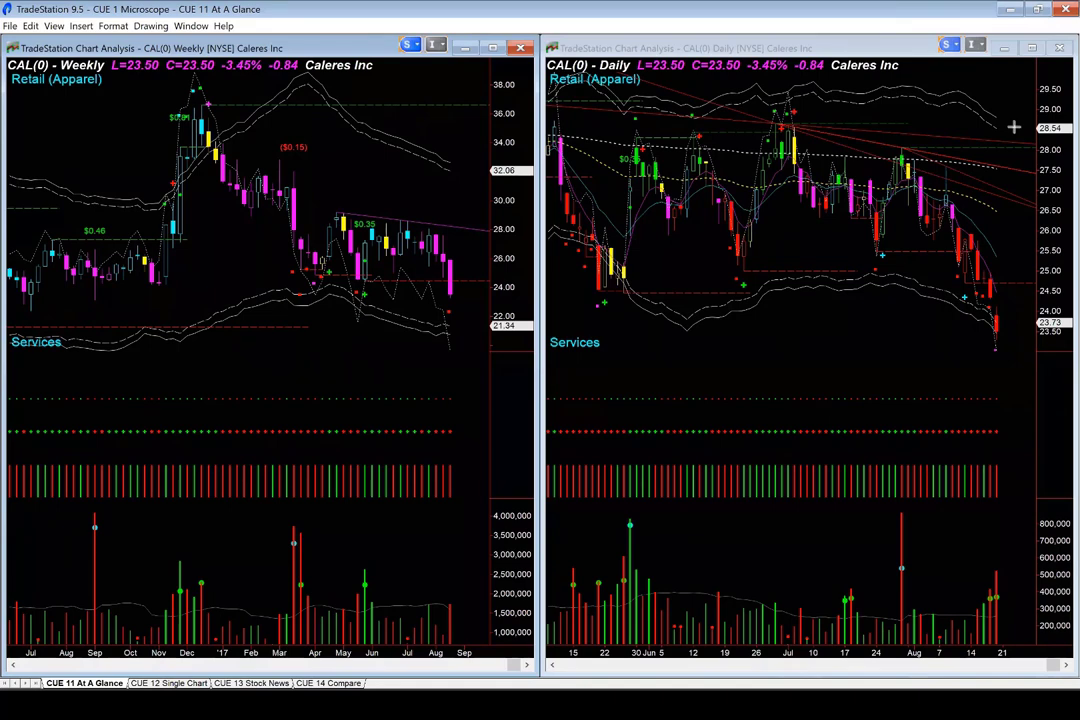
On the CAL daily chart, draw arrows along the falling resistance lines and around the magenta August candle near 26.50.
left_click_drag(872, 135, 1022, 185)
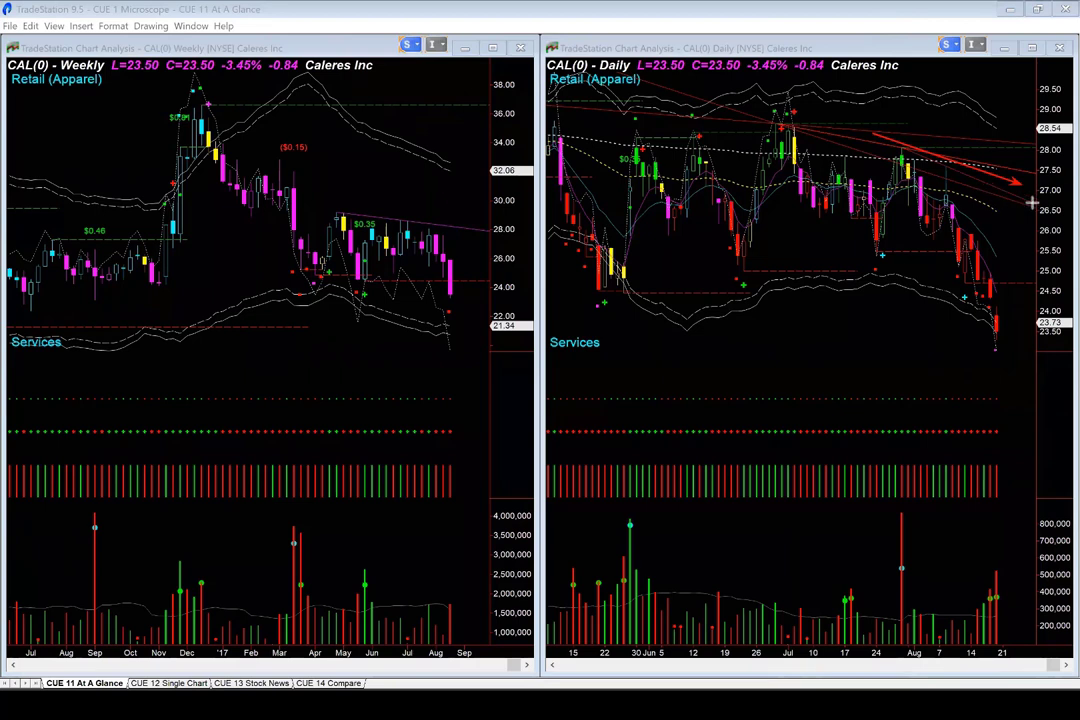
left_click_drag(1038, 204, 958, 209)
left_click_drag(900, 158, 996, 190)
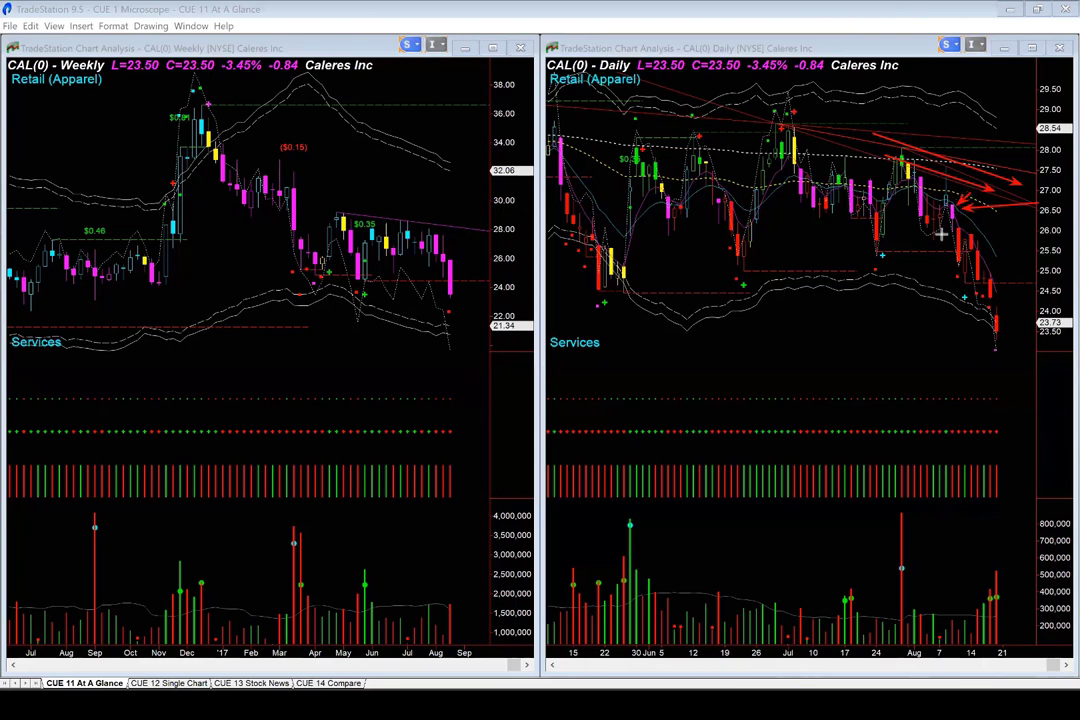
left_click_drag(933, 243, 954, 214)
left_click_drag(1036, 218, 960, 210)
left_click_drag(1024, 226, 965, 230)
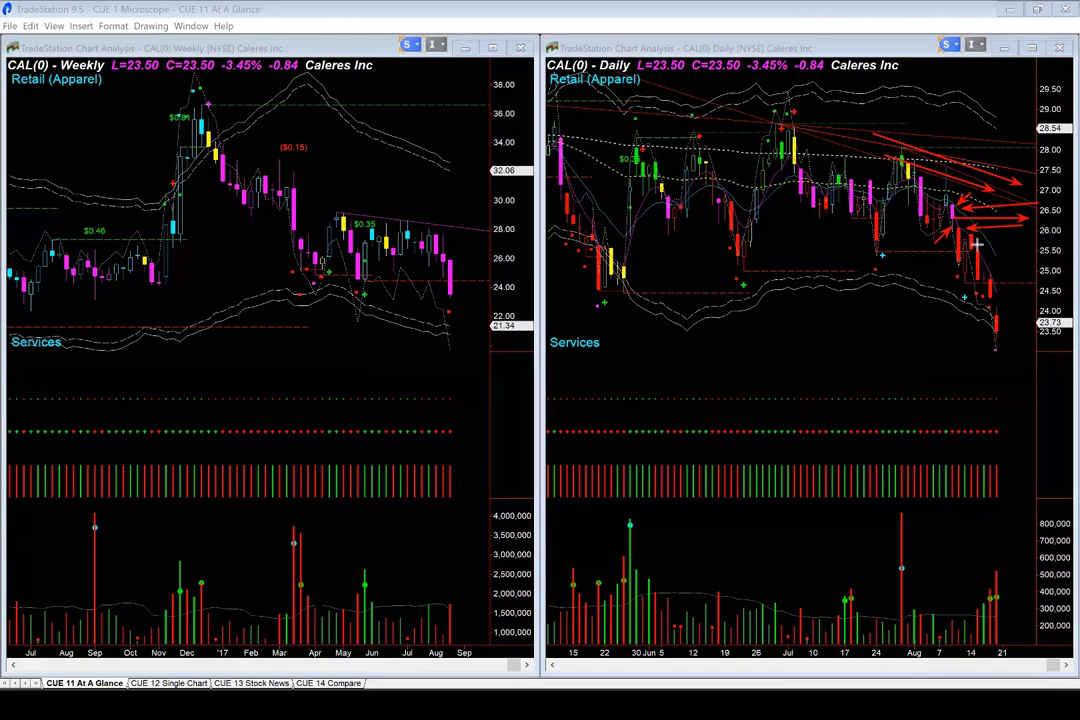
Draw arrows across the CAL daily levels near 26.00 and 24.50, at the last weekly candle, and down beside the last daily candle.
left_click_drag(960, 231, 1075, 230)
mouse_move(941, 293)
left_mouse_down()
mouse_move(1050, 293)
mouse_move(993, 283)
left_mouse_up()
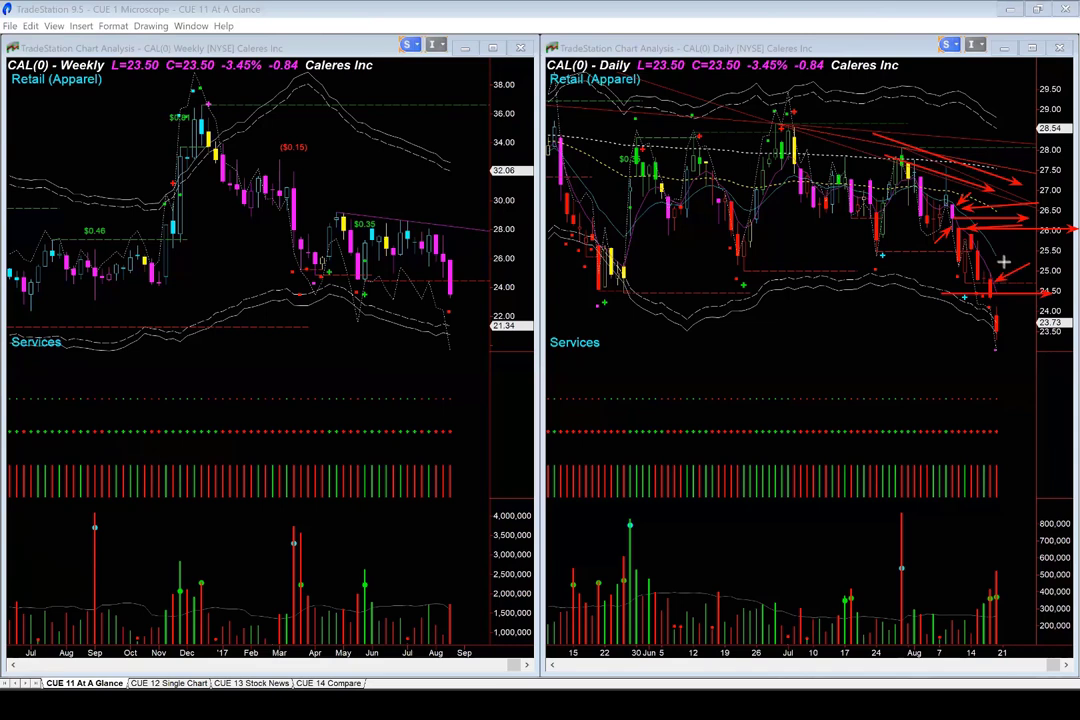
left_click_drag(483, 252, 457, 263)
left_click_drag(1002, 310, 1020, 347)
Draw falling arrows onto the magenta August candle and along the resistance line on the CAL daily chart, and clear the annotations.
left_click_drag(1006, 131, 956, 202)
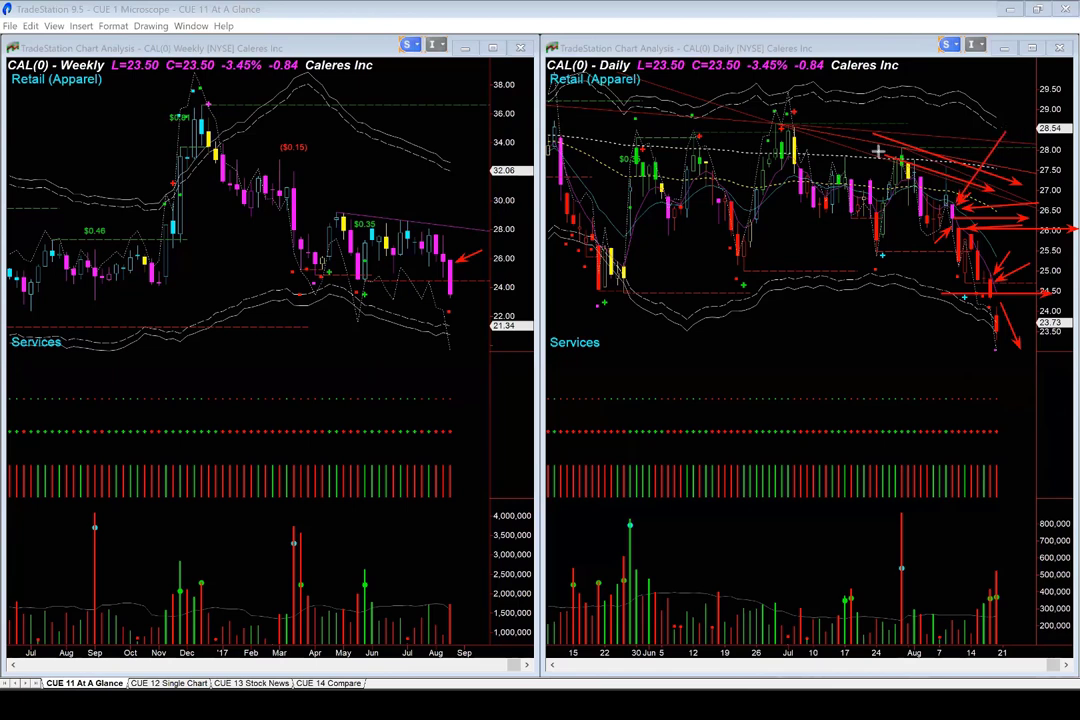
left_click(976, 128)
left_click_drag(965, 175, 956, 202)
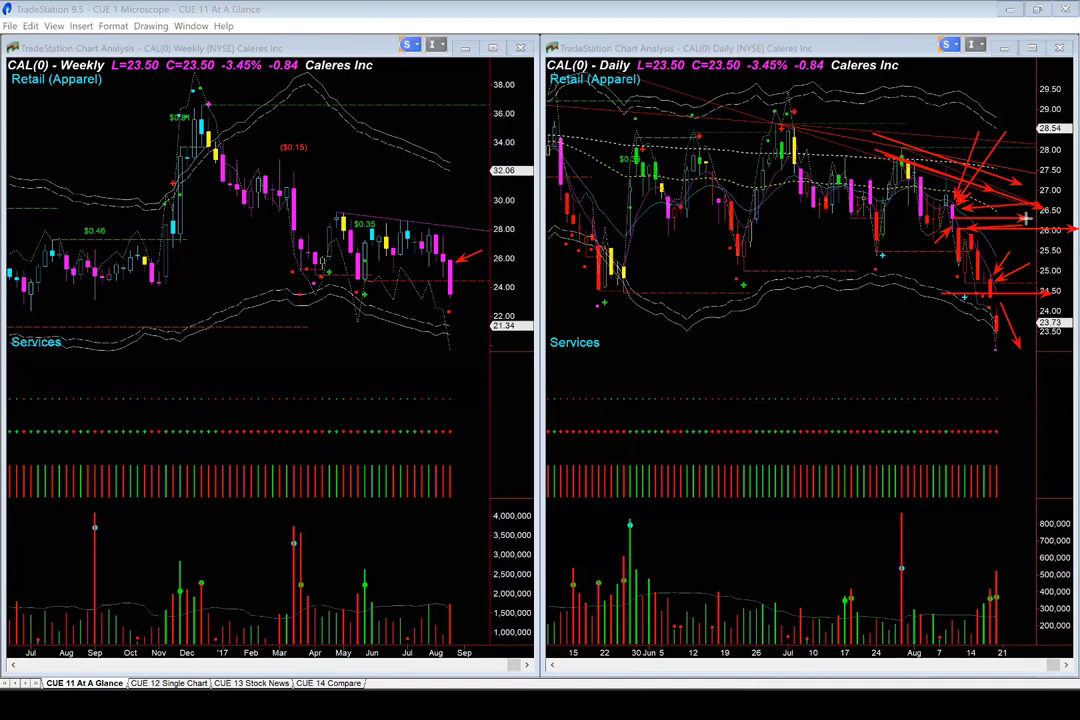
key("Escape")
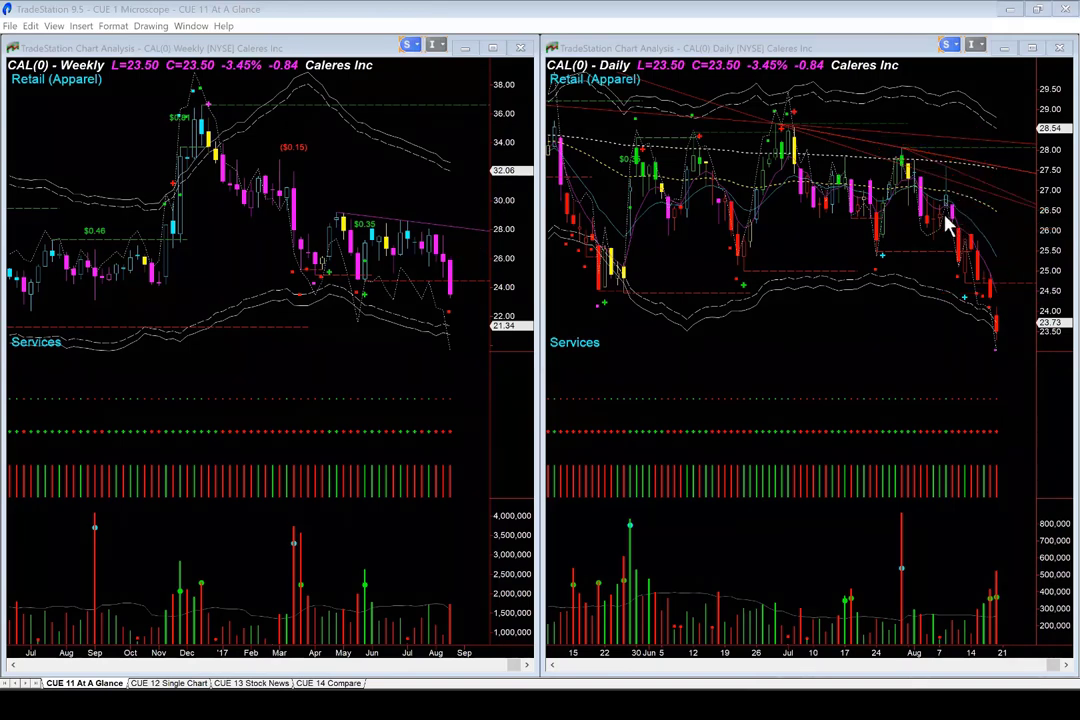
Load the symbol NKE in the weekly and daily charts.
left_click(838, 328)
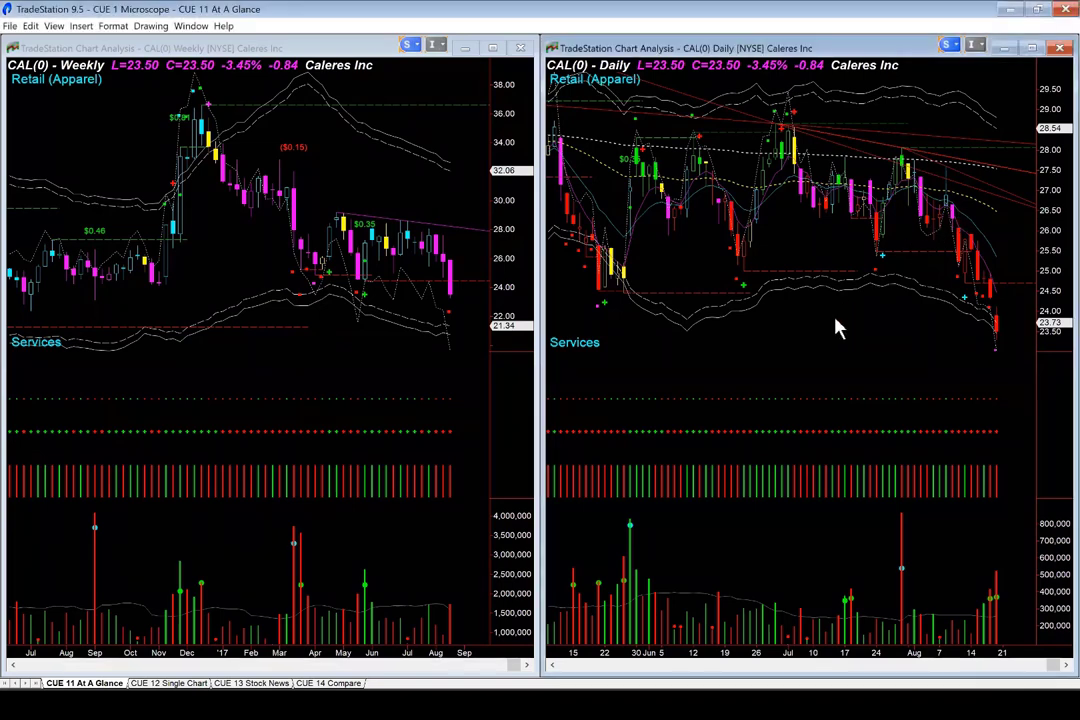
type("nke")
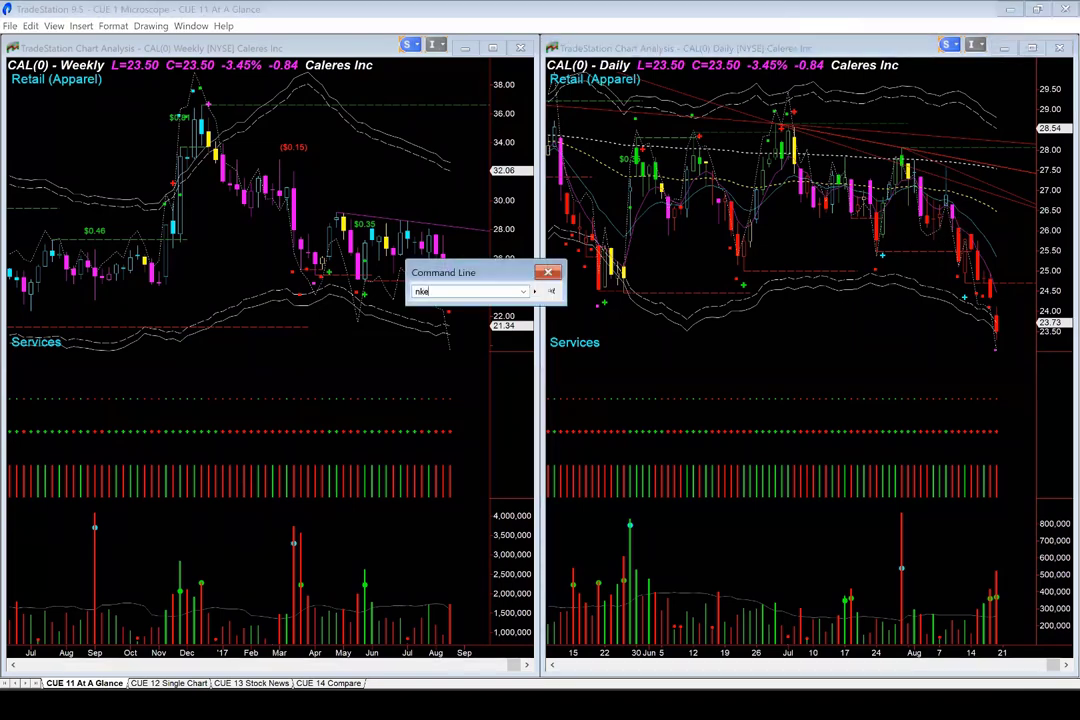
key("Return")
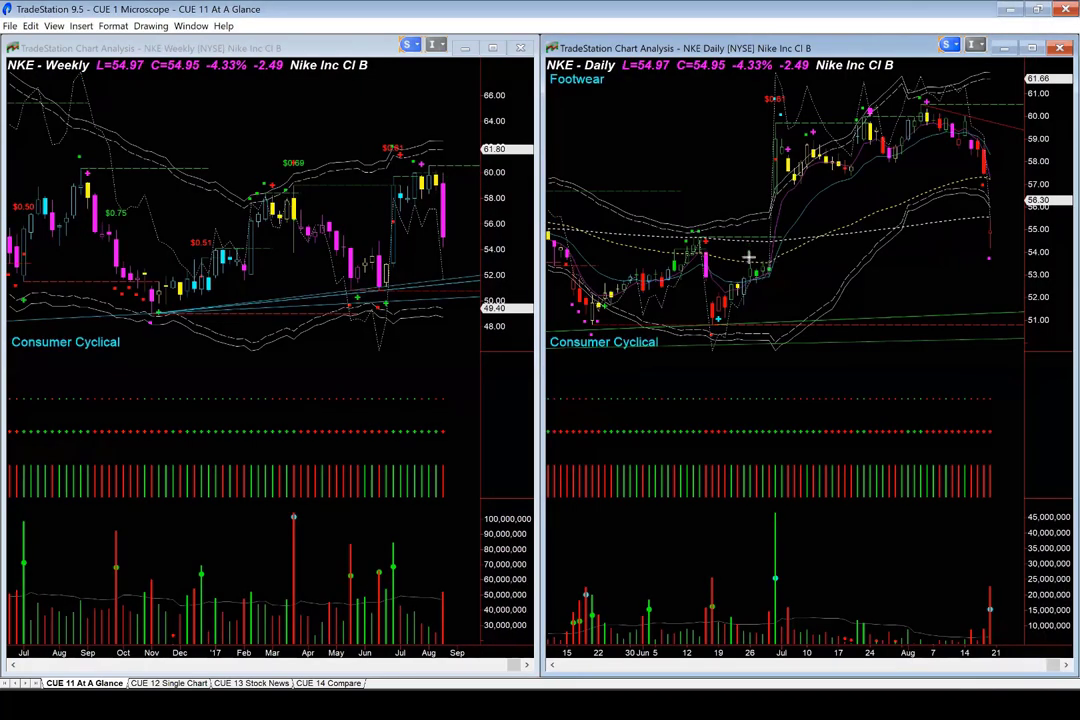
On the NKE daily chart, draw arrows along the late-June jump, across to the late-July peak, around that peak, and at the pullback after it.
left_click_drag(749, 255, 769, 172)
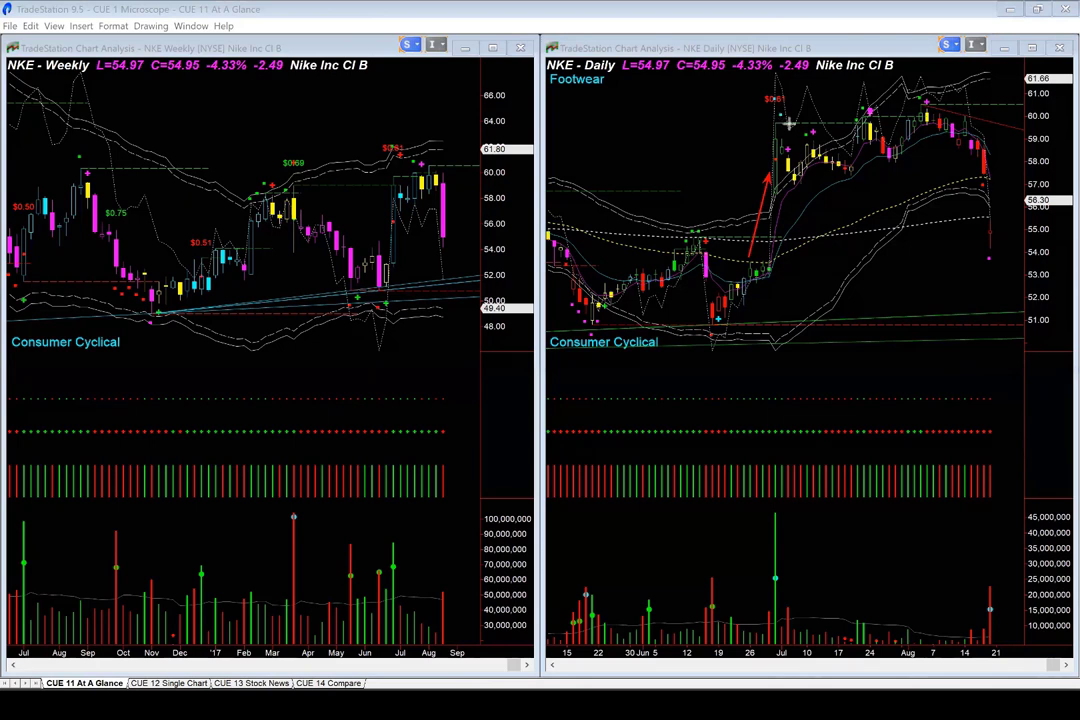
left_click_drag(776, 124, 871, 123)
left_click_drag(843, 87, 866, 106)
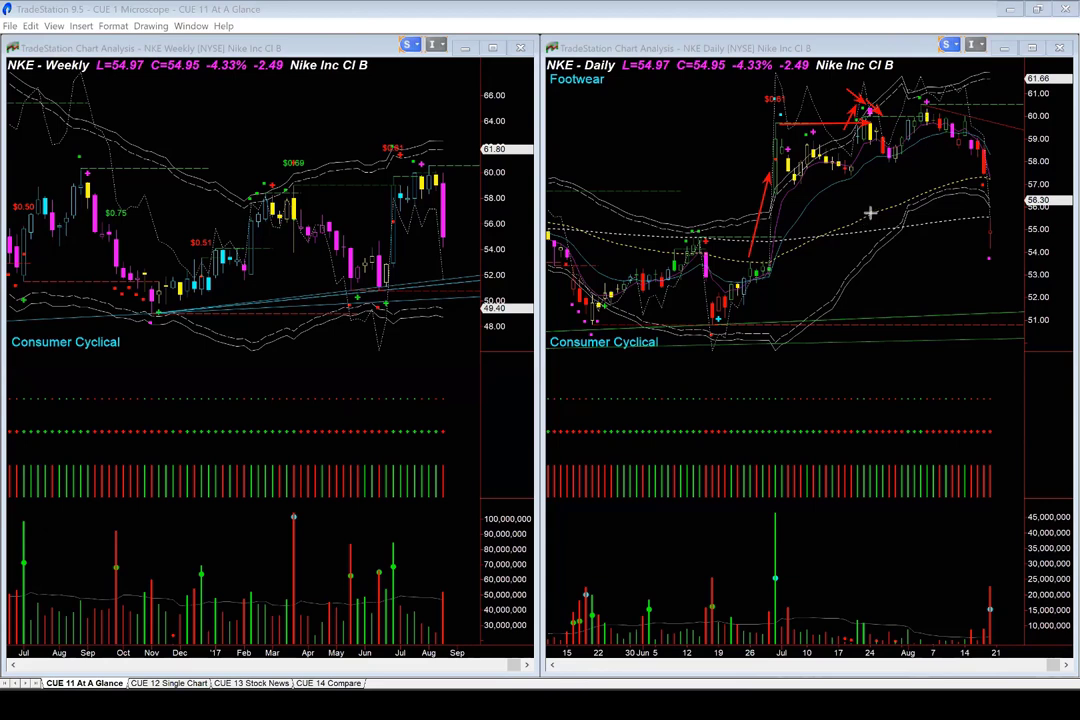
mouse_move(836, 238)
left_mouse_down()
mouse_move(885, 110)
mouse_move(911, 118)
left_mouse_up()
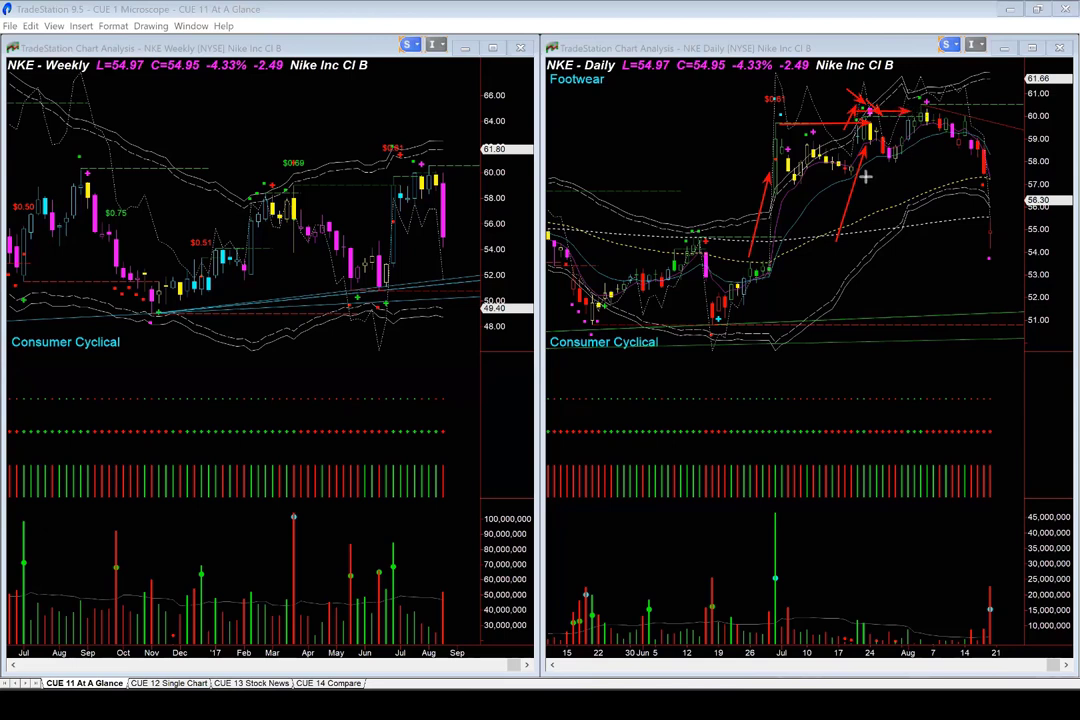
left_click_drag(868, 173, 886, 152)
Draw arrows around the early-August NKE daily peak, across from its high and down along the decline, and erase all arrows.
left_click_drag(963, 70, 930, 102)
left_click_drag(939, 70, 922, 105)
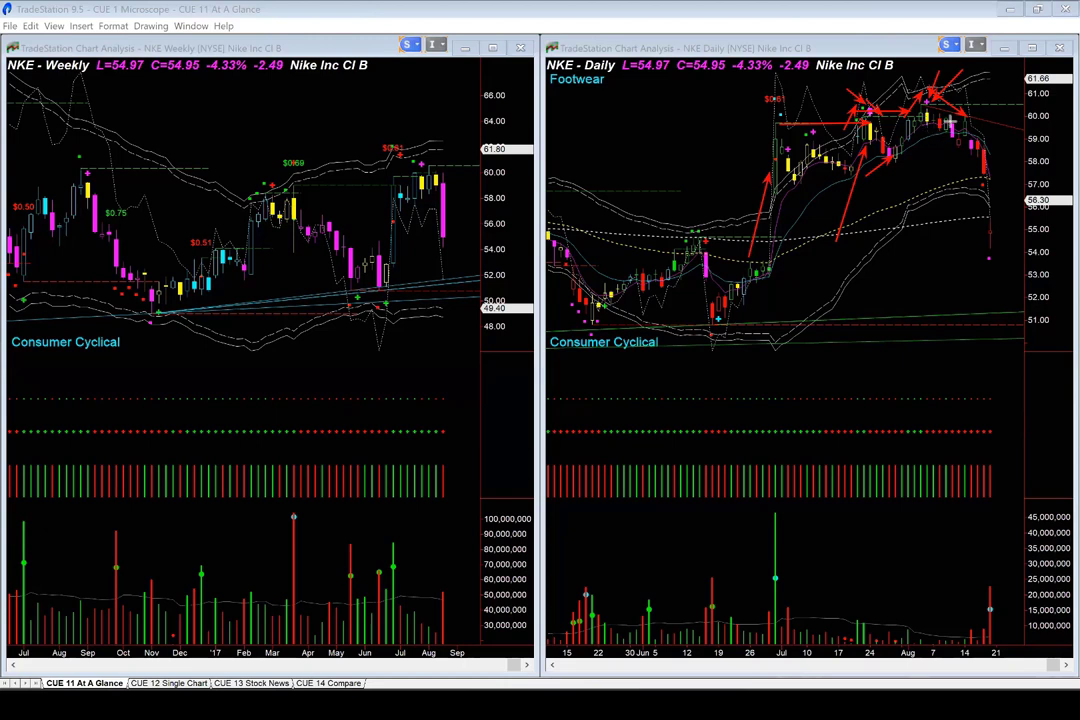
left_click_drag(922, 101, 1001, 101)
left_click_drag(941, 126, 988, 252)
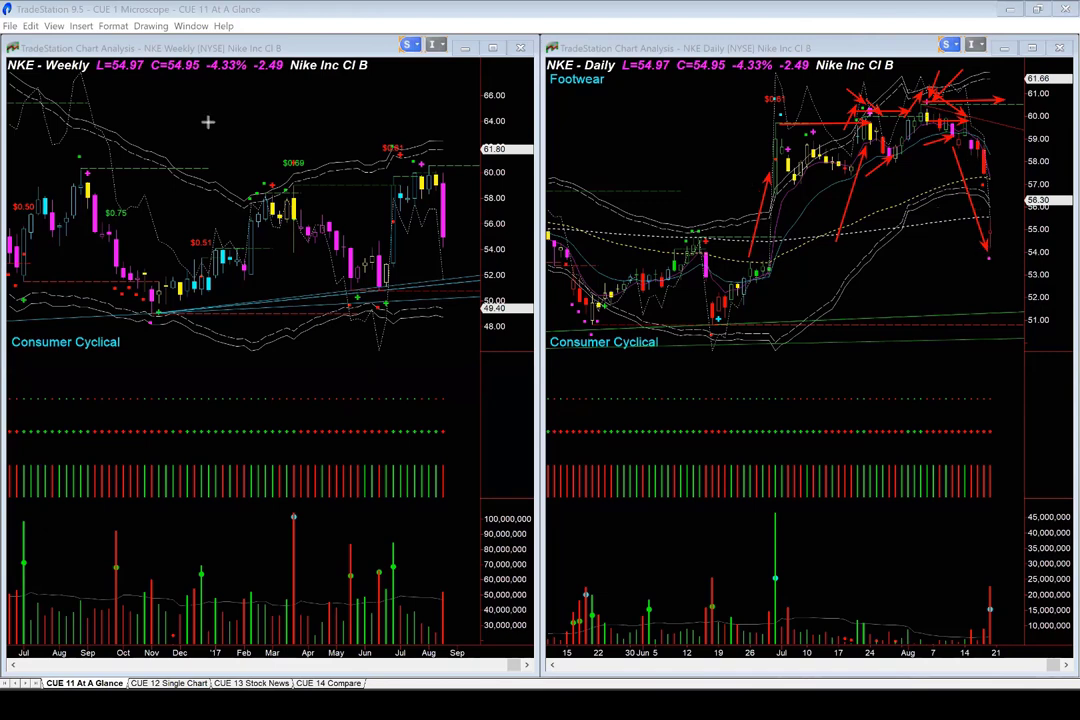
key("e")
Draw arrows around the magenta August NKE daily candle, across the highs and downward, and return to the browser's 5 Days Worst Performing Industries chart.
mouse_move(920, 168)
left_mouse_down()
mouse_move(981, 118)
mouse_move(1018, 119)
mouse_move(1022, 139)
left_mouse_up()
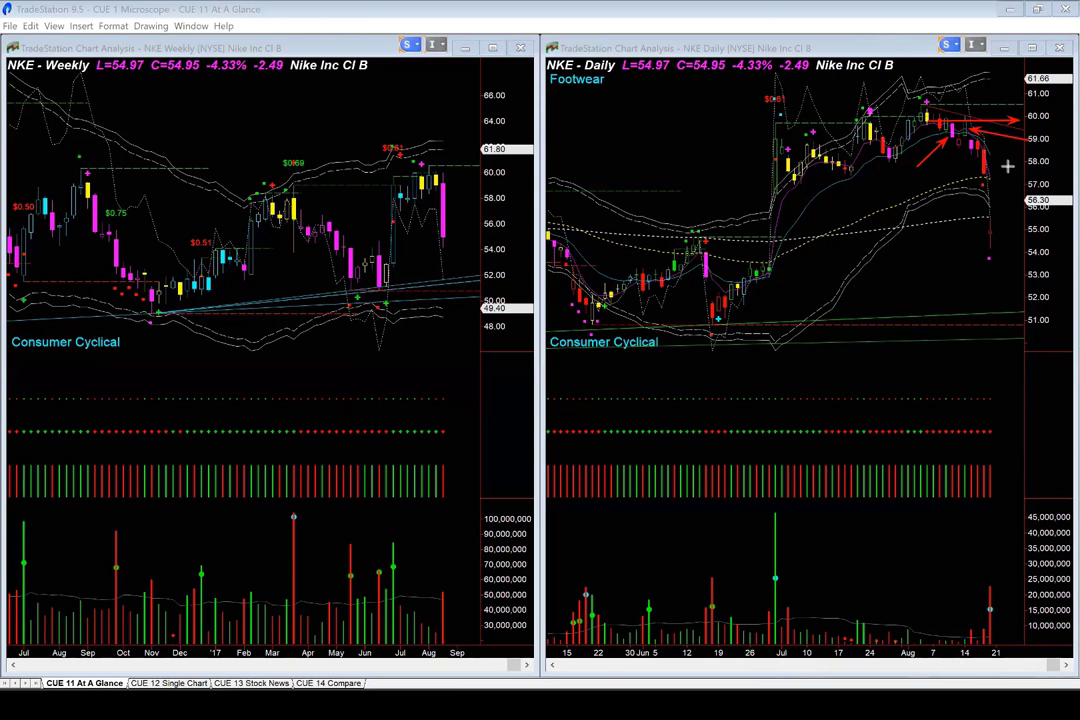
left_click_drag(926, 104, 1030, 104)
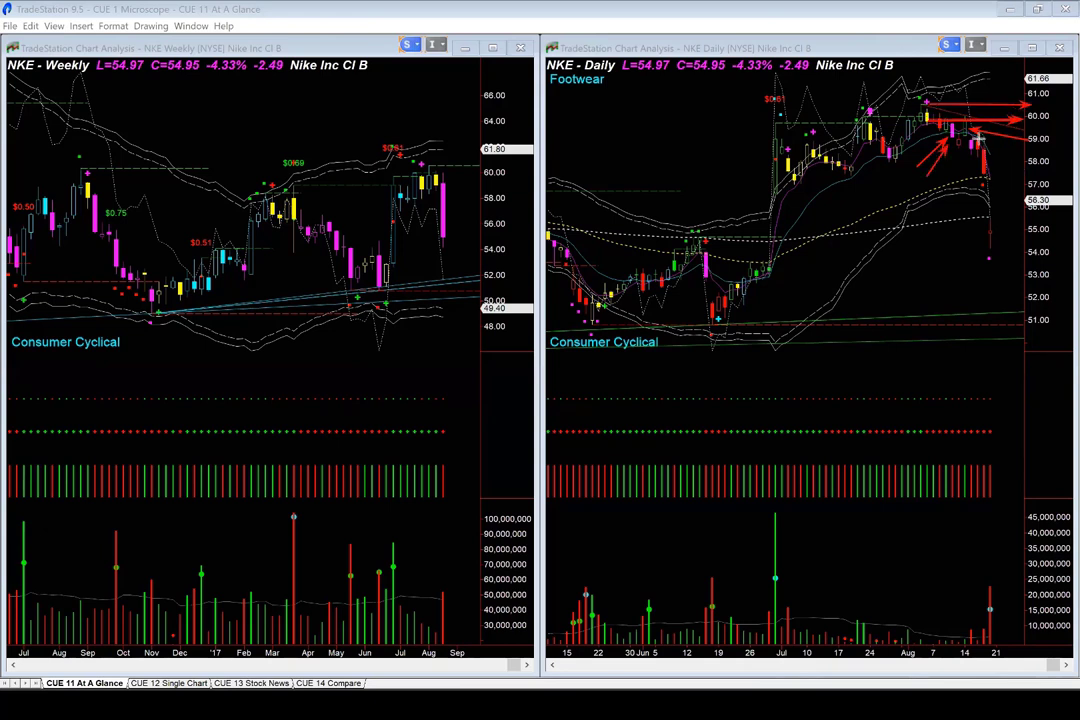
left_click_drag(968, 124, 950, 110)
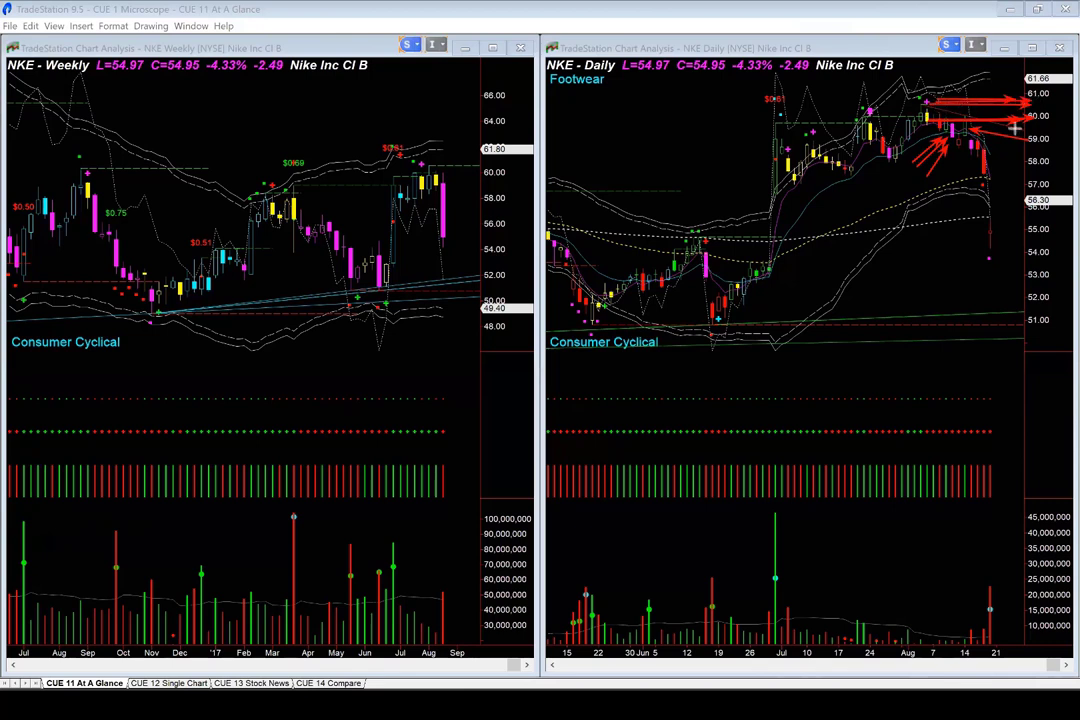
left_click_drag(998, 152, 1040, 188)
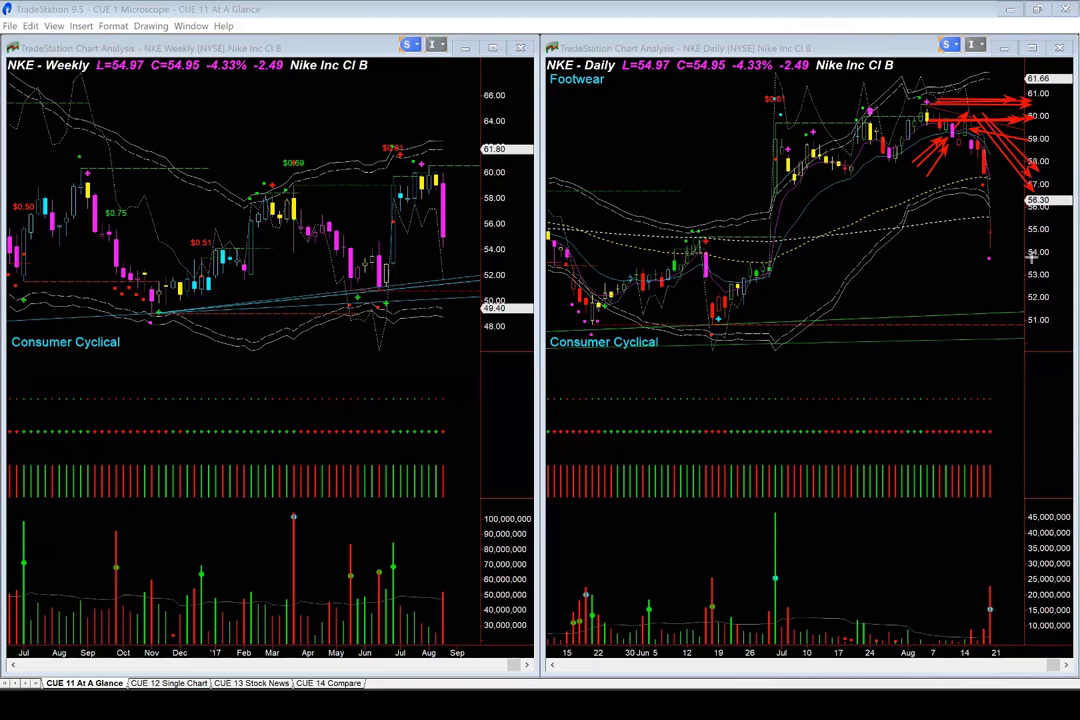
key("Escape")
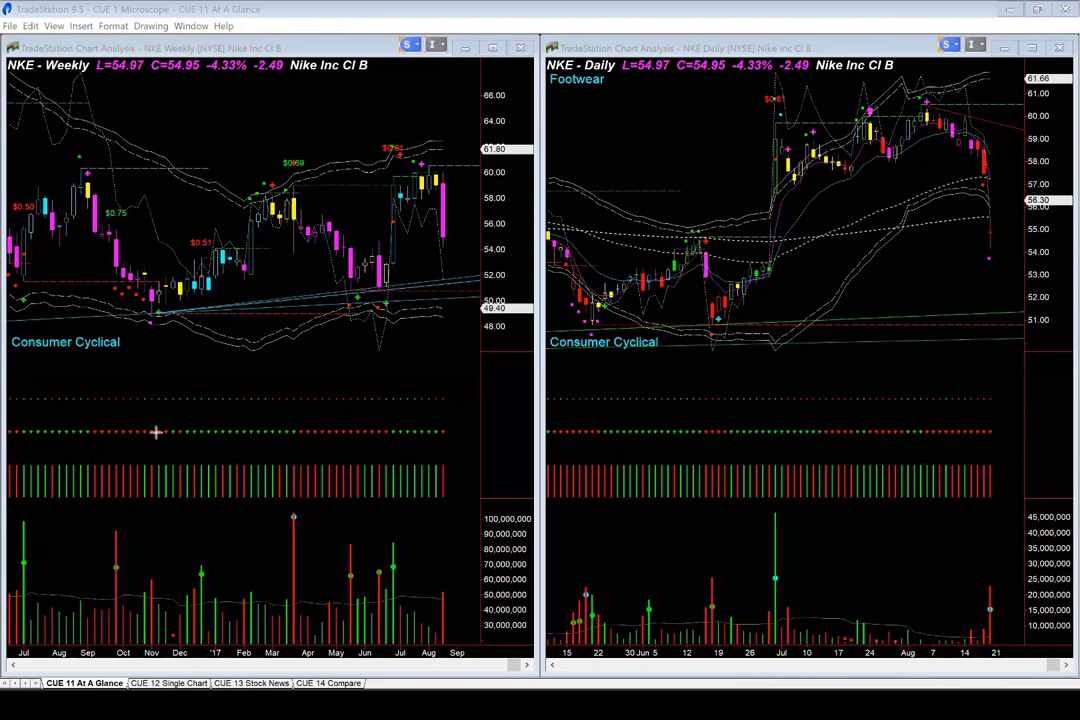
key("alt+Tab")
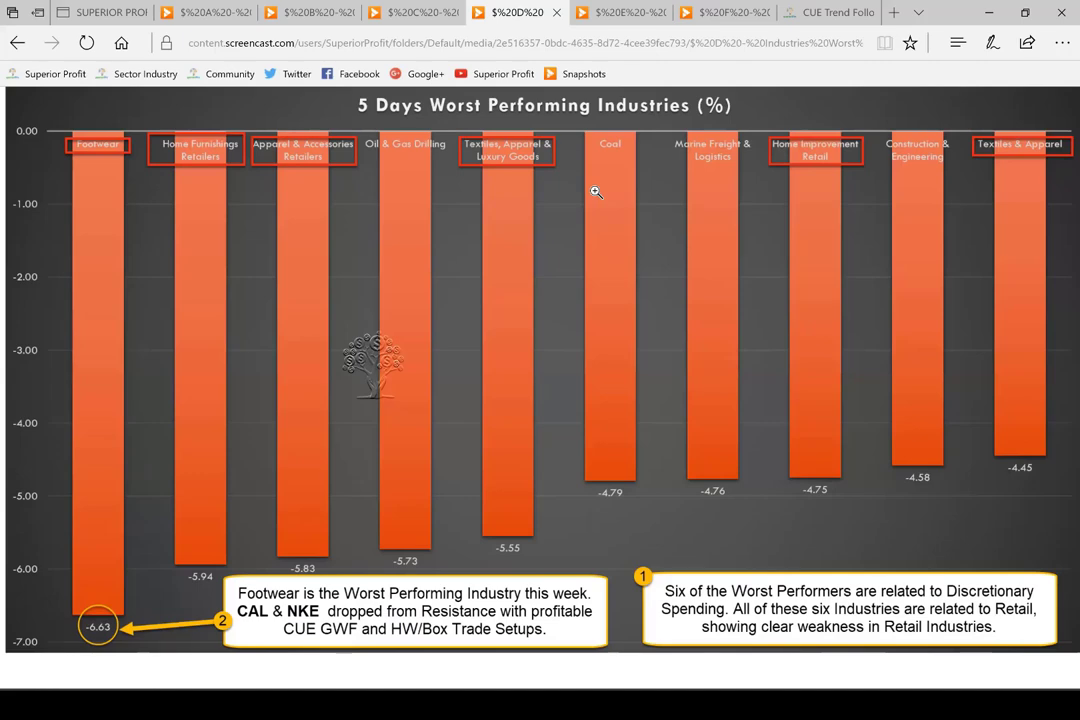